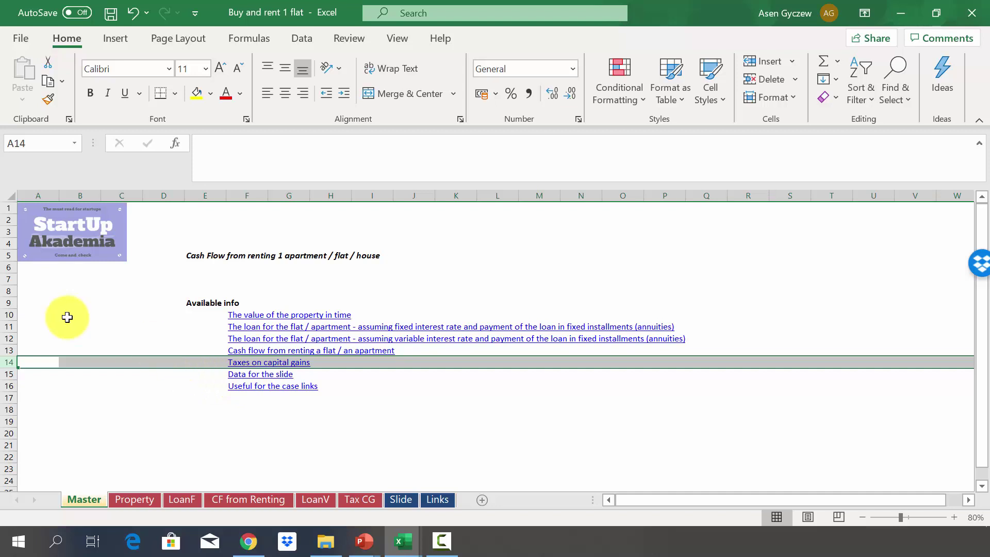
Examine the Available info list on the Master sheet, covering property value, fixed and variable rate loans, and rental cash flow.
click(8, 315)
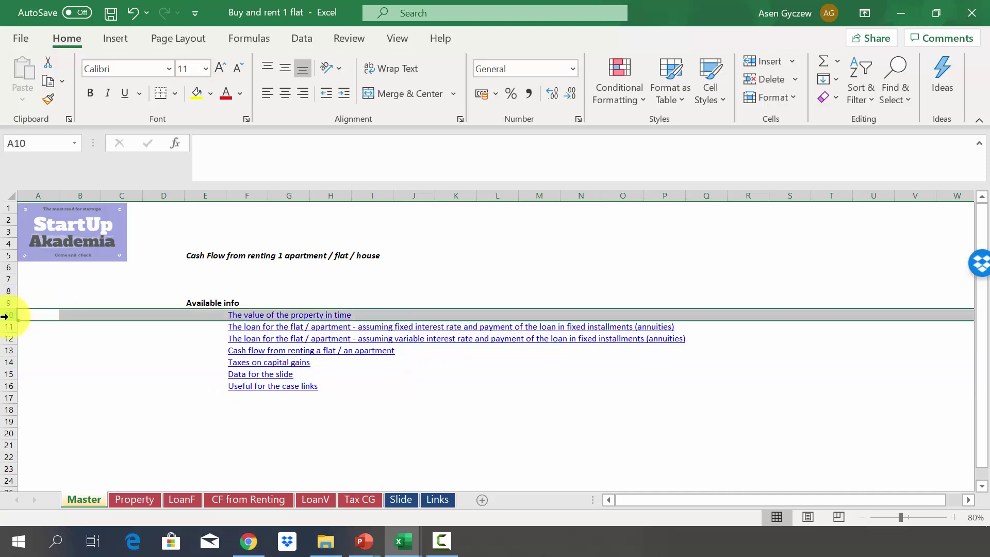
click(7, 326)
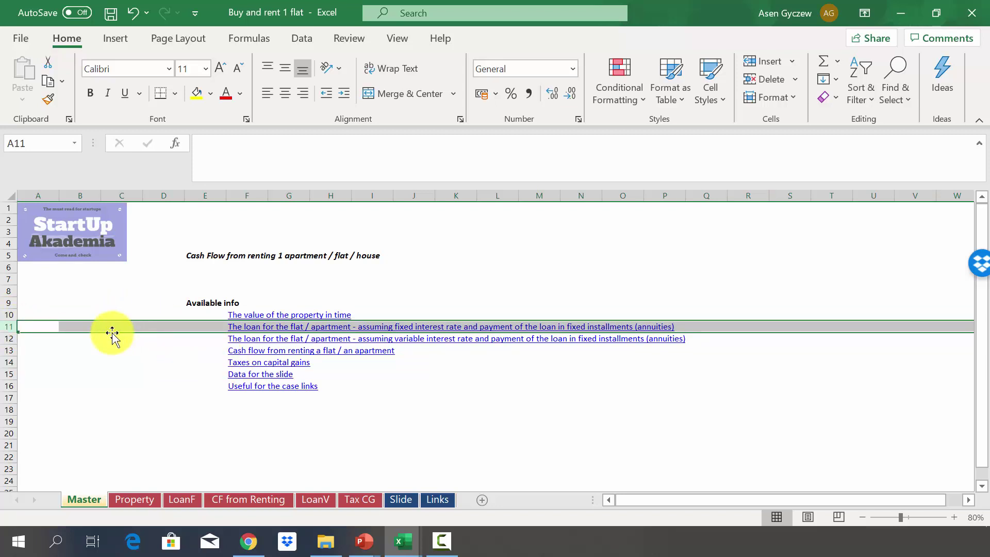
click(10, 338)
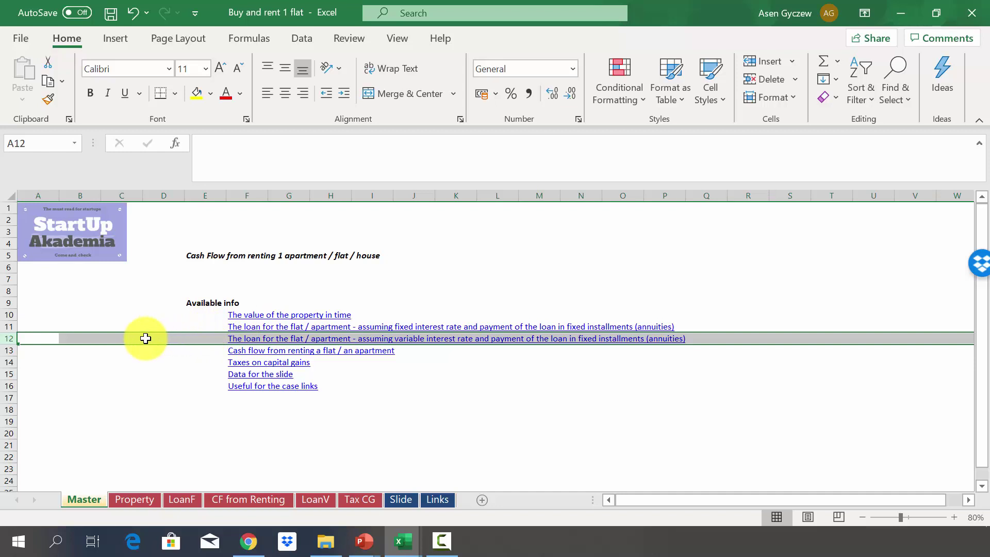
click(148, 315)
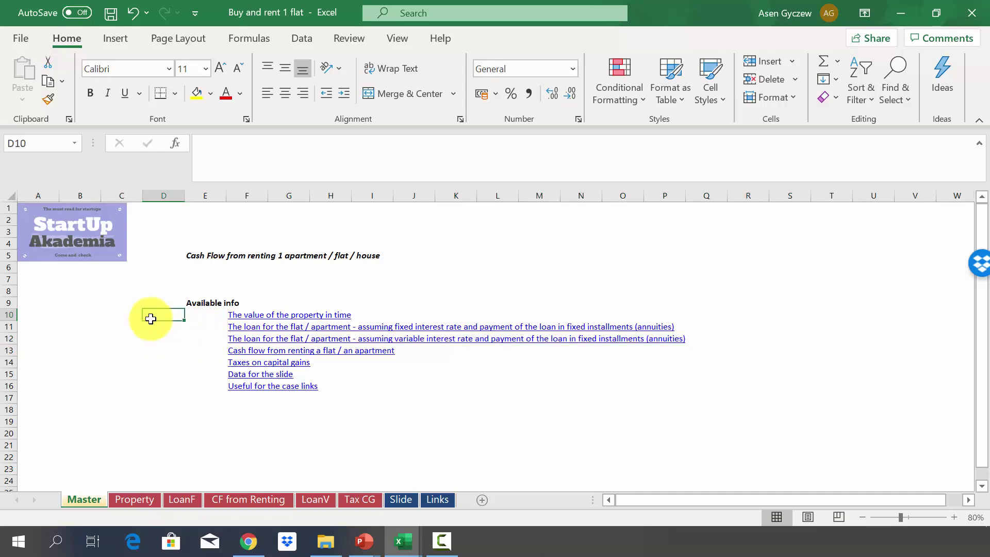
click(2, 351)
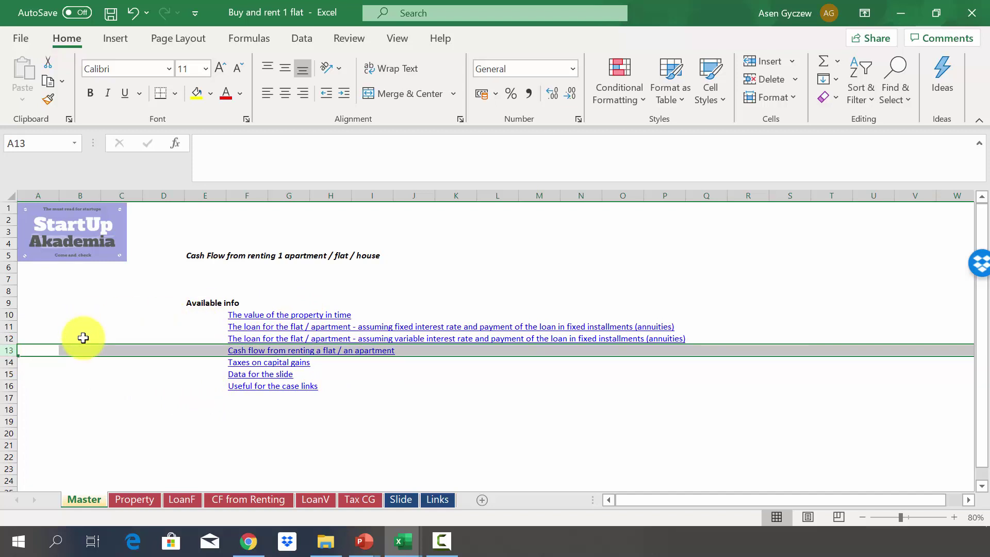
click(130, 339)
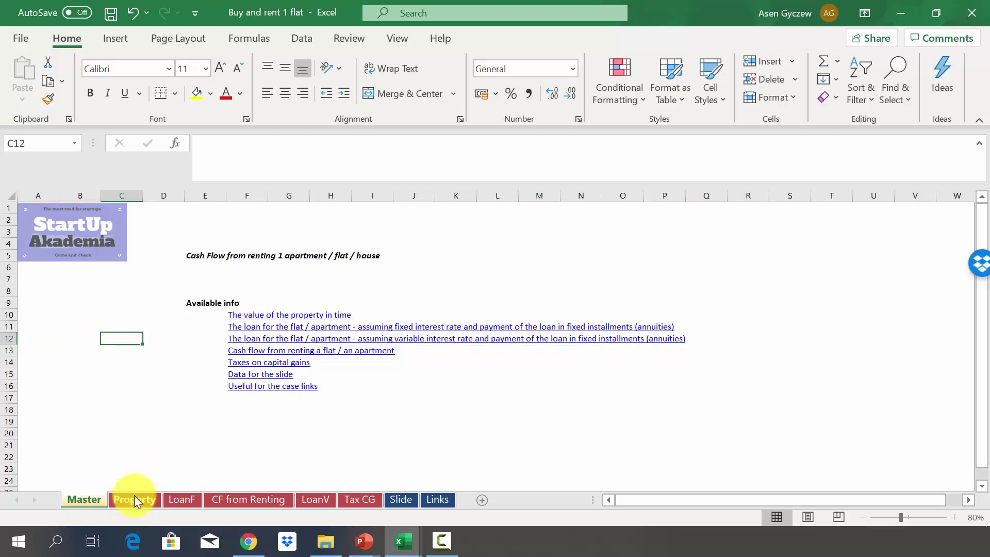
Open the Property sheet and examine the yearly value of the flat from year 1 through year 20.
click(236, 316)
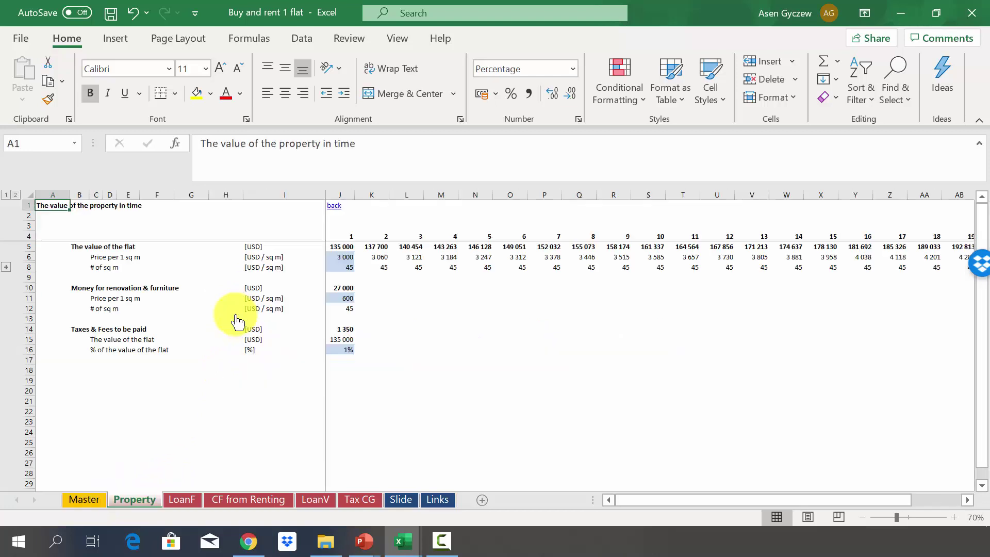
click(28, 246)
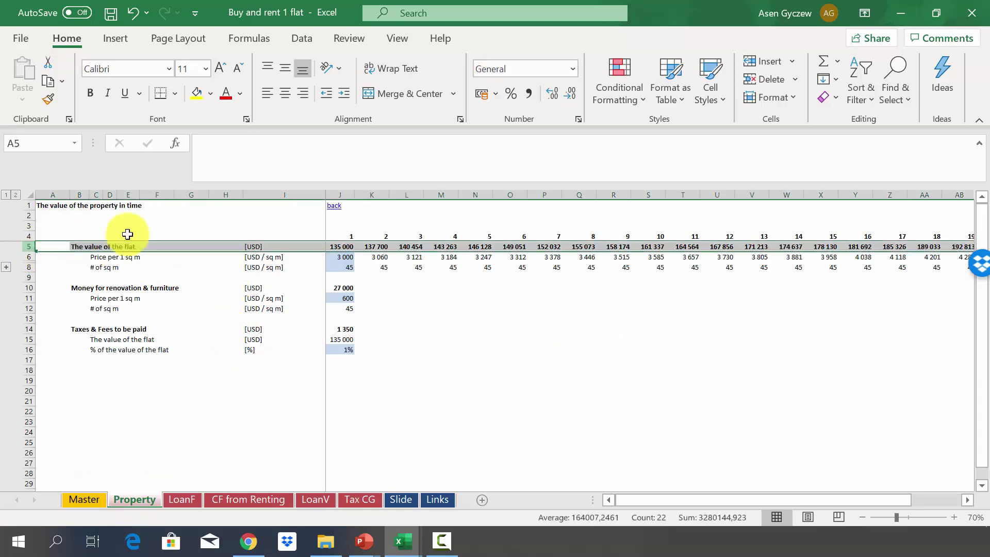
click(333, 194)
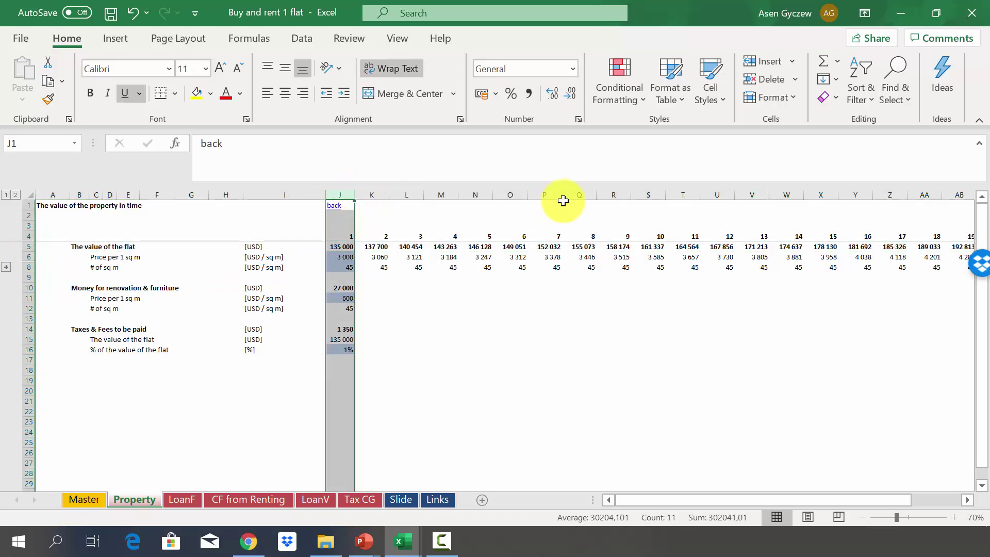
click(546, 189)
scroll(784, 375, right, 3)
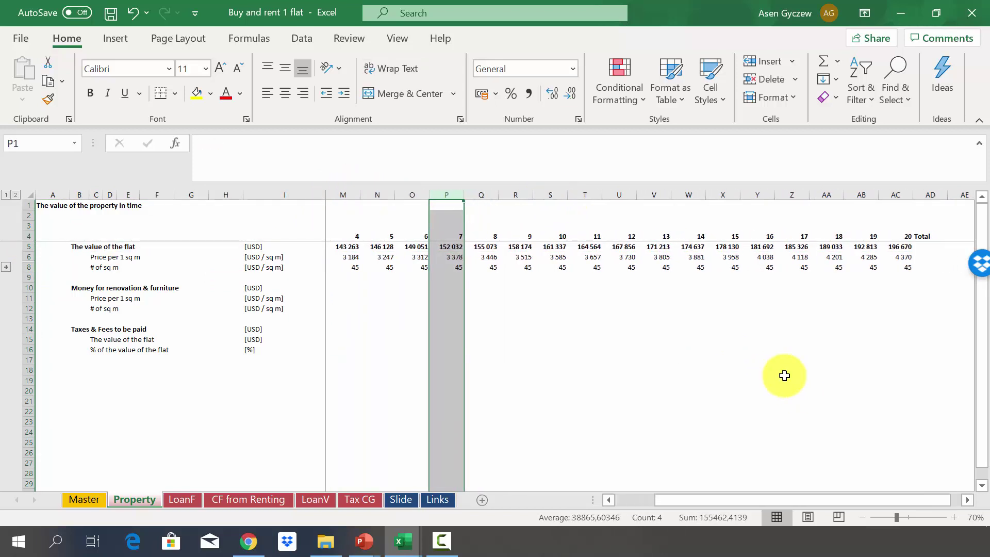
click(892, 194)
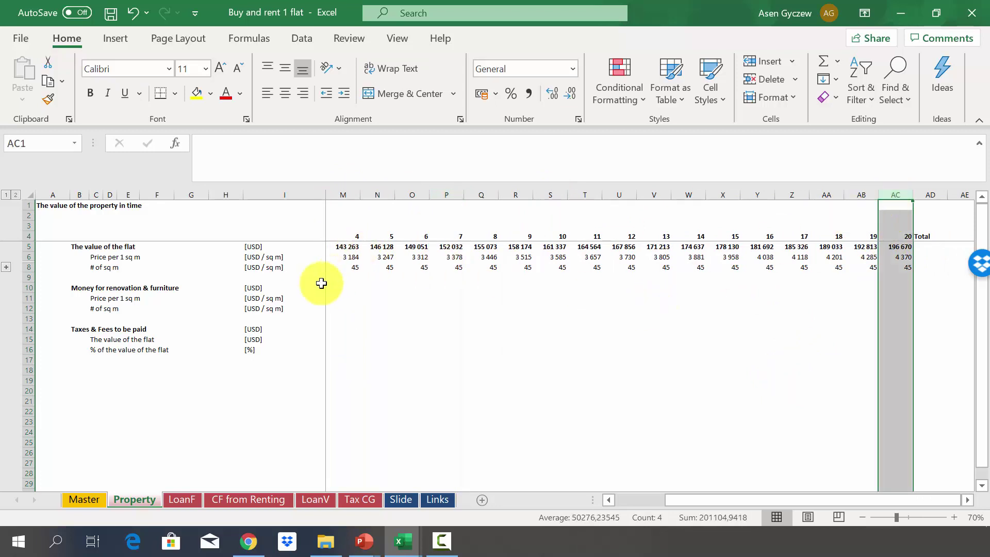
scroll(503, 283, left, 3)
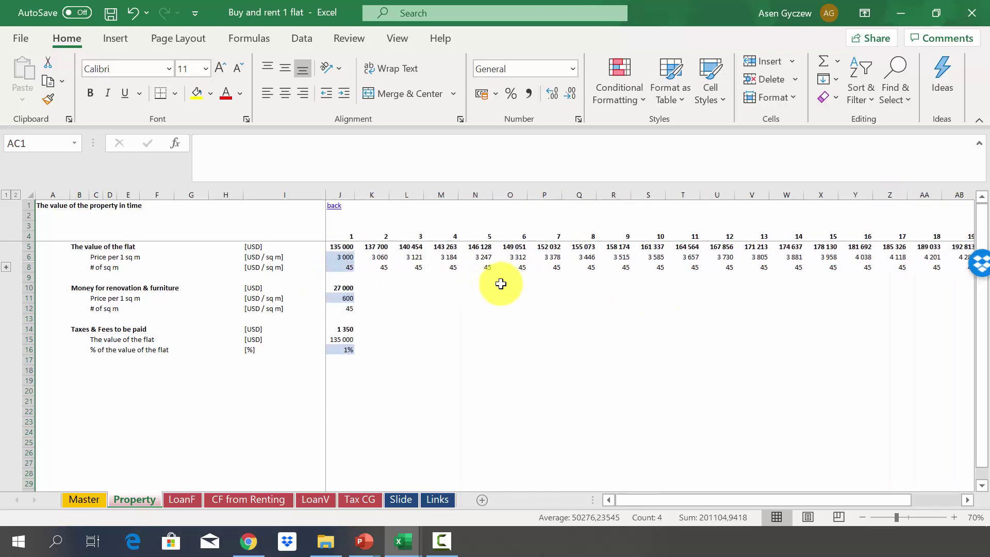
Examine the price per 1 sq m and # of sq m rows, plus the value and price formulas for years 1 and 2.
click(28, 258)
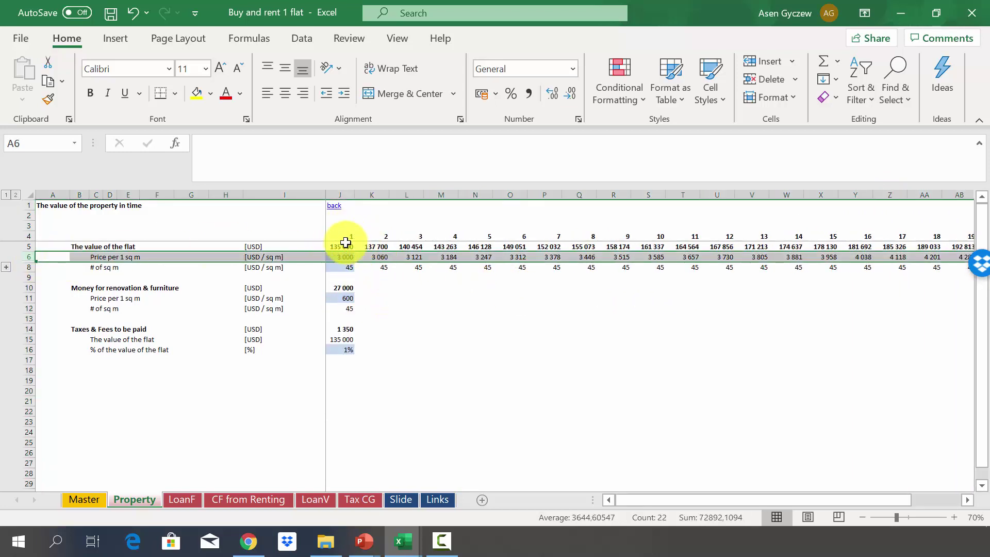
click(27, 268)
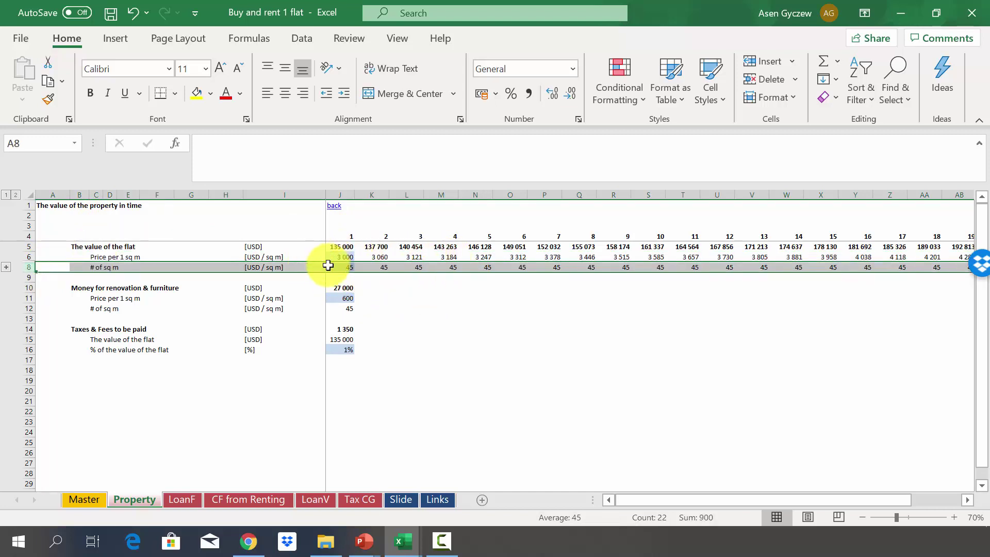
click(334, 246)
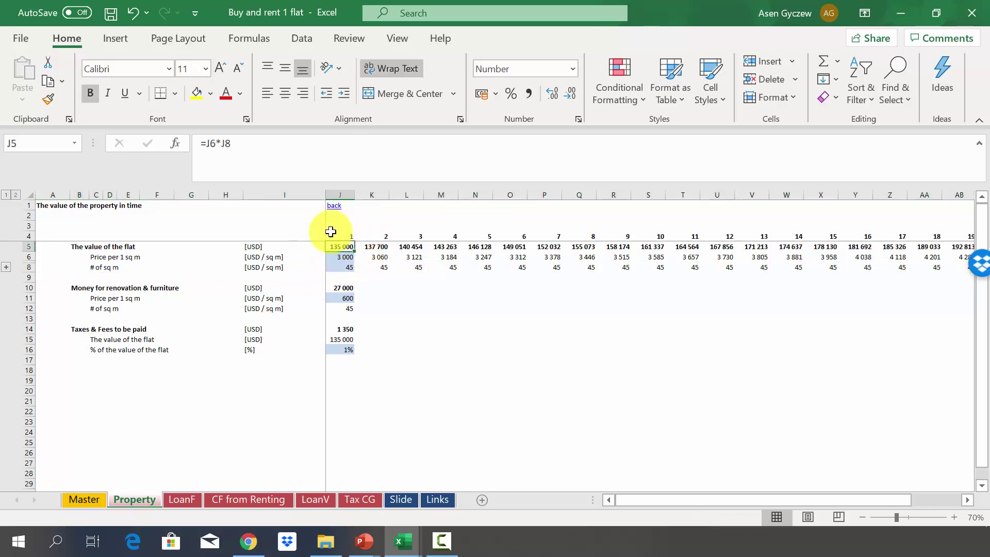
click(371, 247)
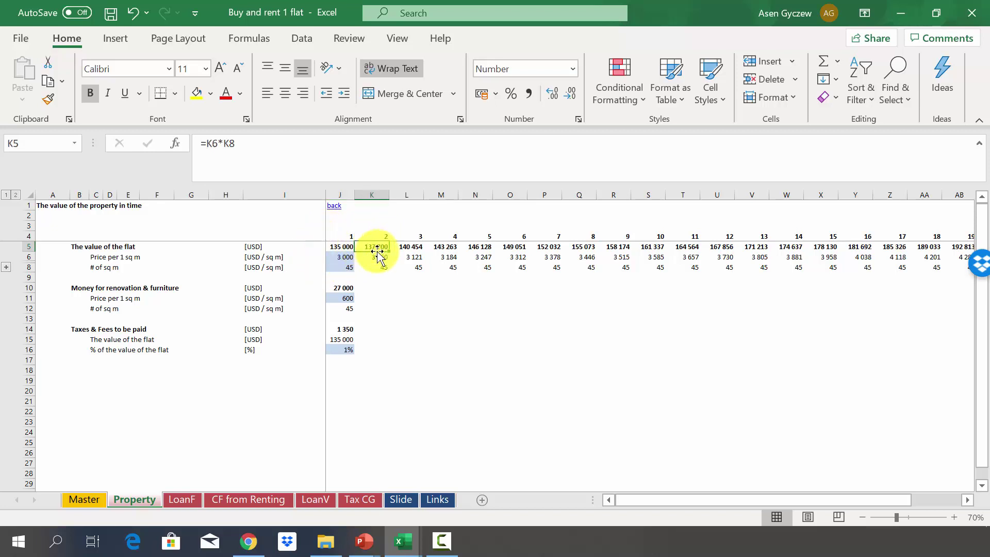
click(372, 256)
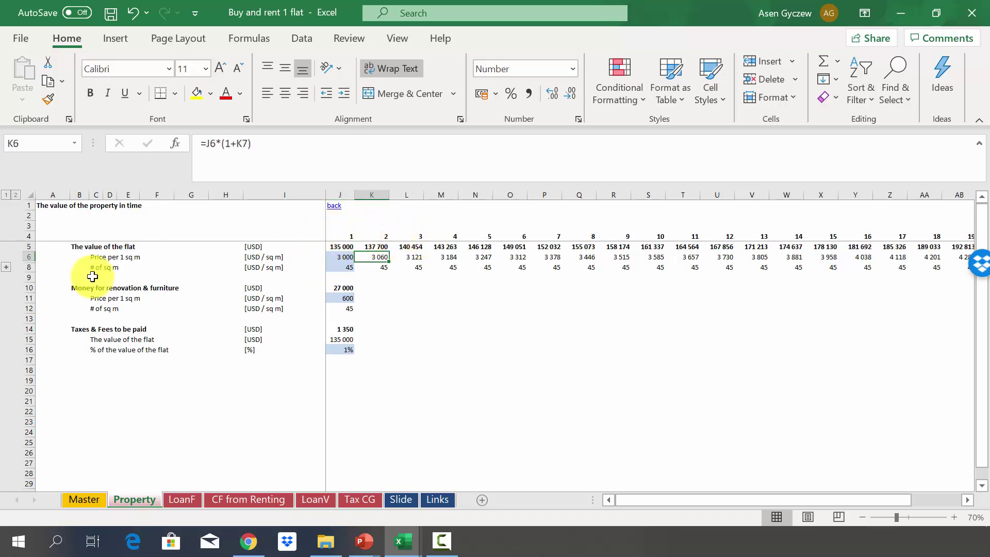
Expand the collapsed row group below the price per 1 sq m and inspect the % Increase in price row.
click(7, 267)
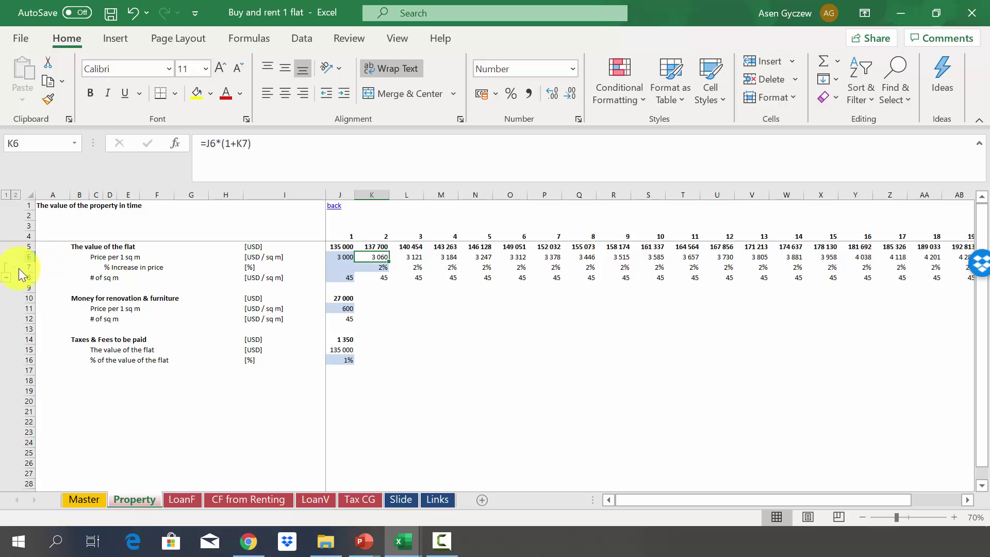
click(22, 267)
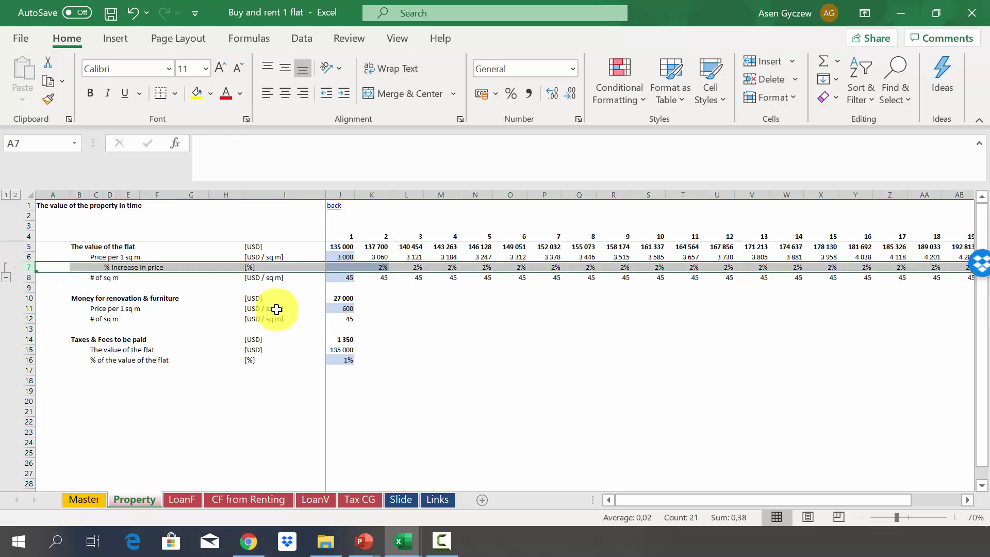
click(341, 266)
Try a 3% price increase for year 2 in cell K7, and undo the change.
click(375, 266)
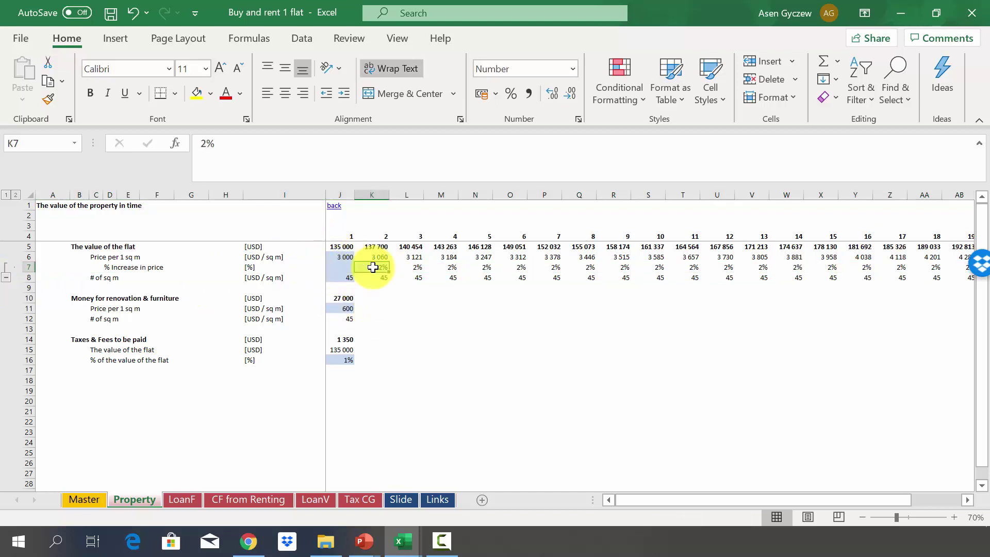
text(3%)
key(Return)
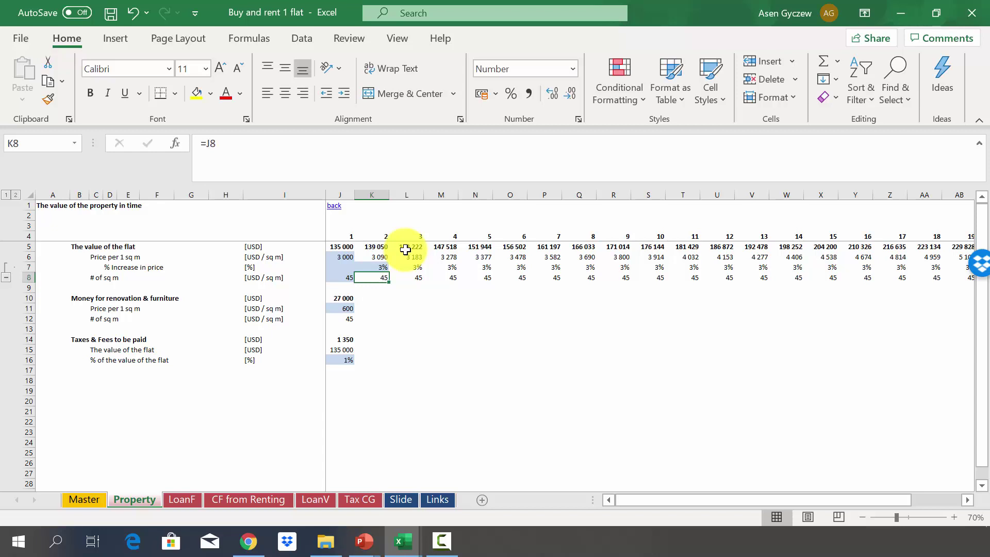
key(ctrl+z)
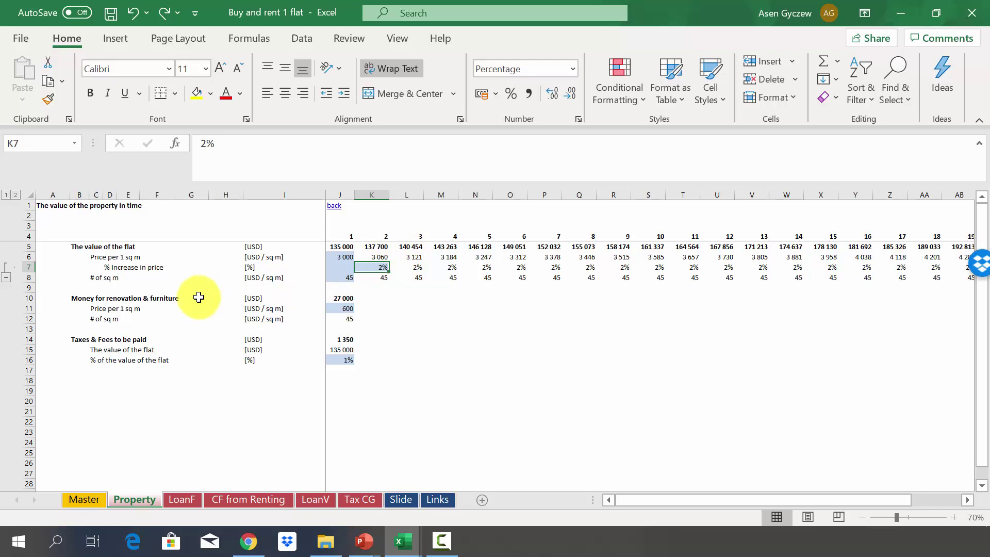
Examine the Money for renovation & furniture row with its price per 1 sq m and # of sq m inputs.
click(28, 297)
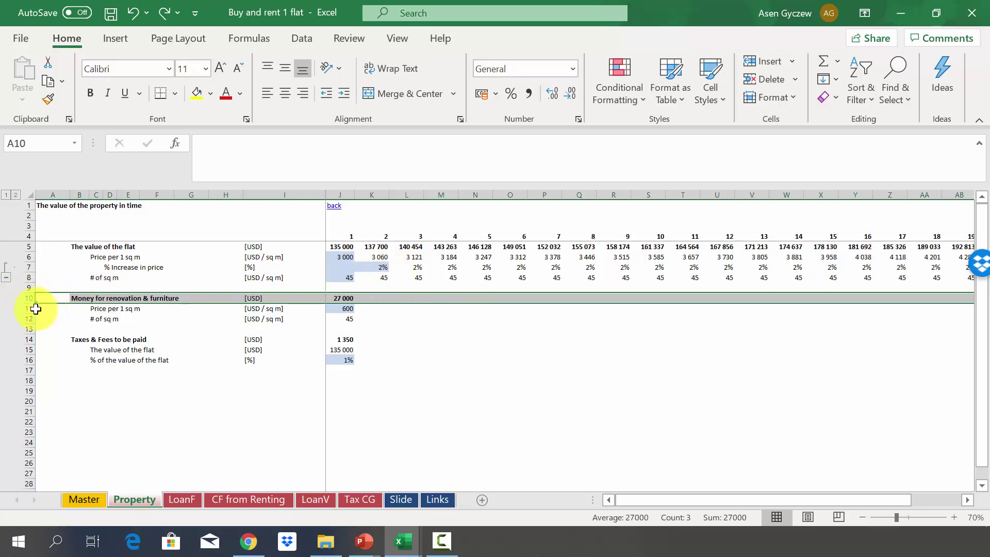
click(29, 307)
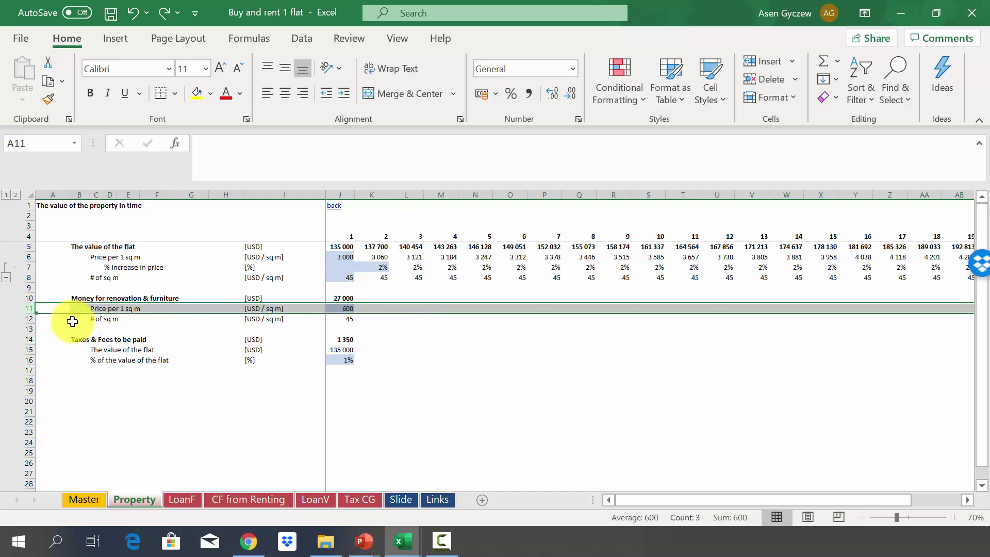
click(29, 318)
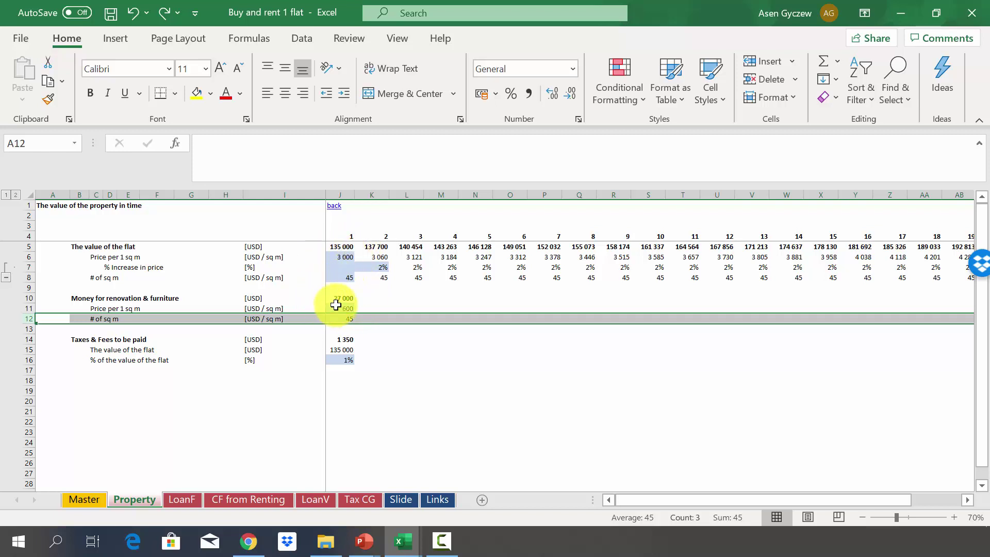
Examine the Taxes & Fees to be paid section, including its two input rows and the formula in J14.
click(31, 340)
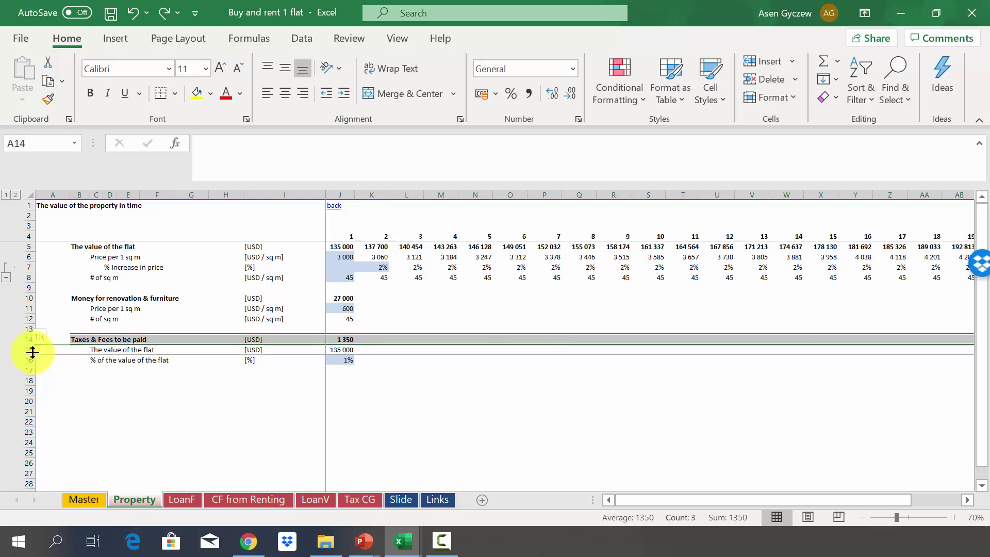
click(29, 350)
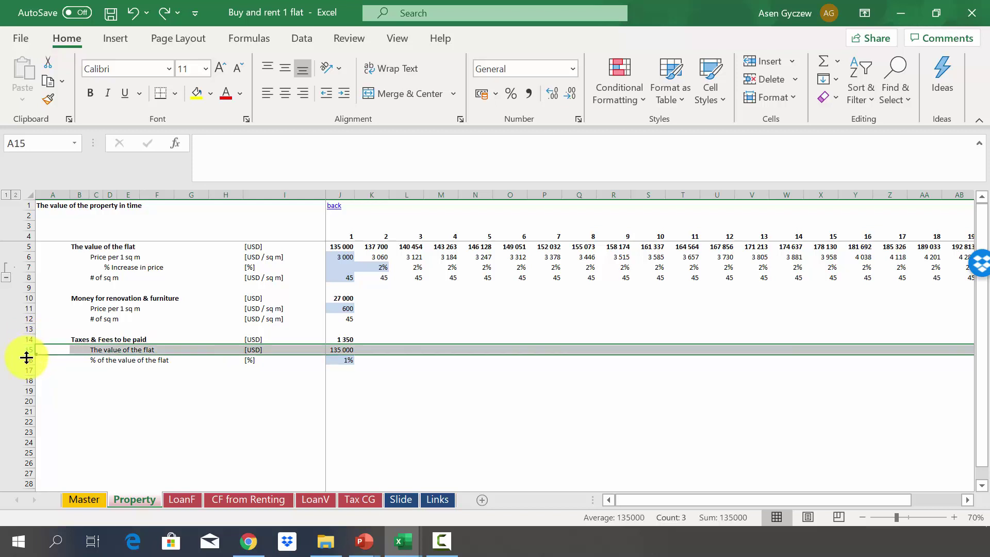
click(22, 360)
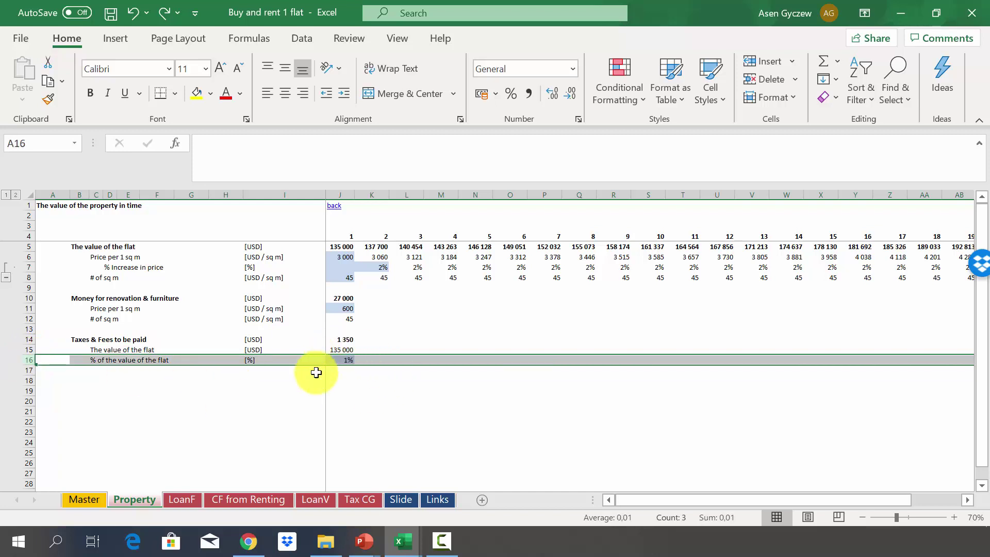
click(339, 339)
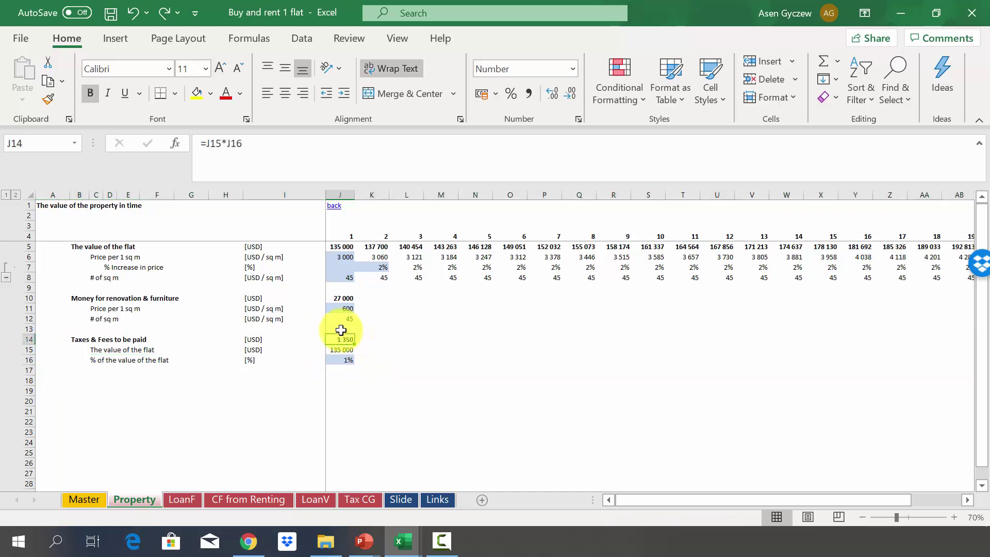
click(274, 325)
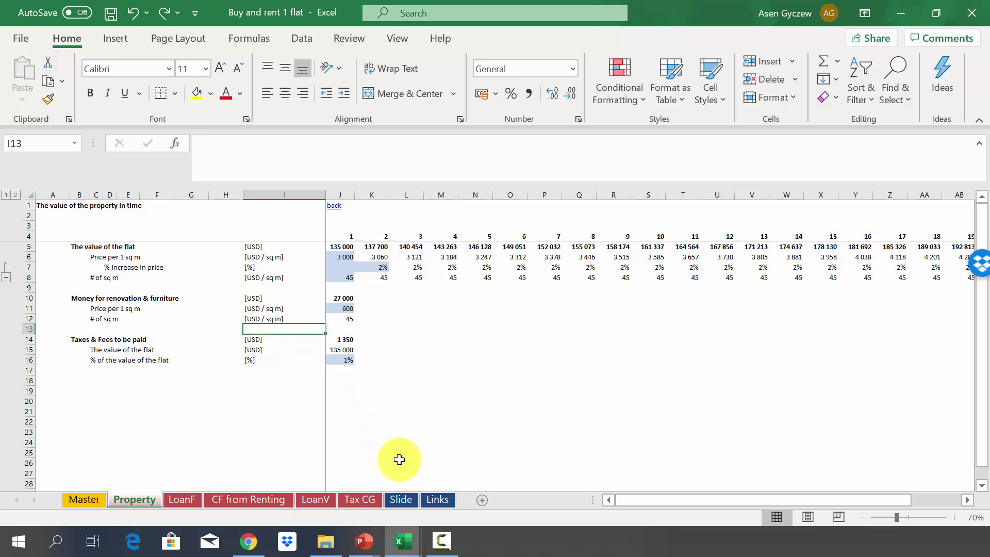
Open the Tax CG sheet and examine the rows for the value of the flat and the increase in the property's value.
click(364, 507)
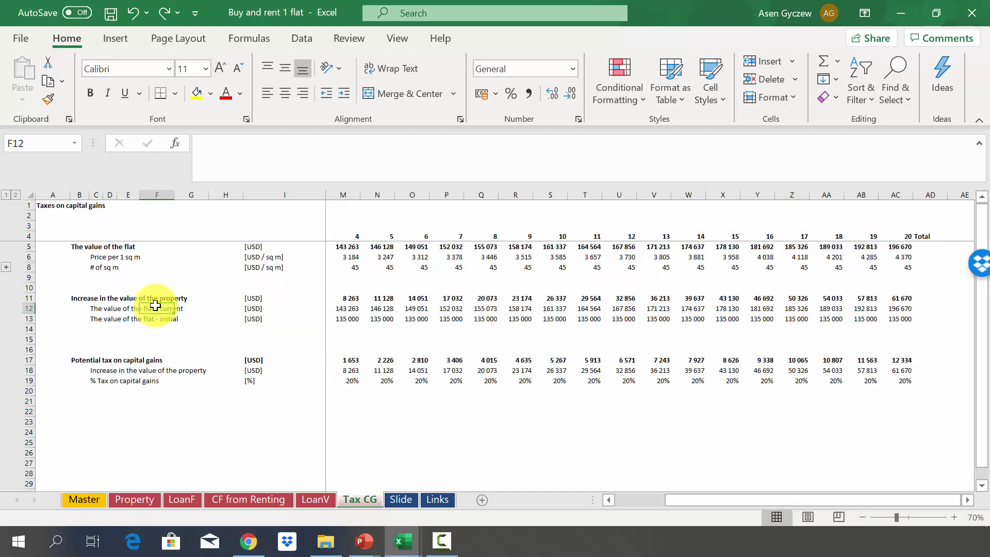
click(28, 246)
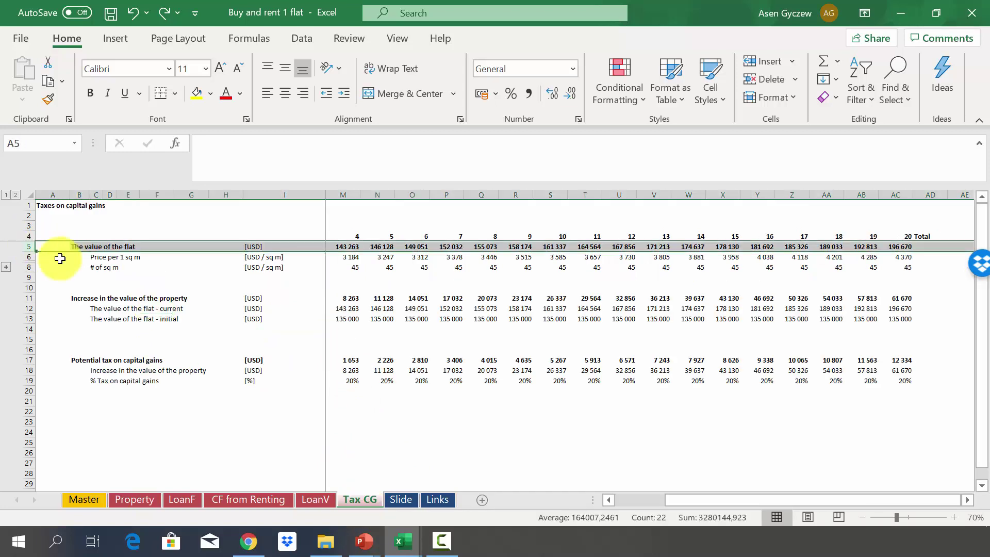
click(28, 298)
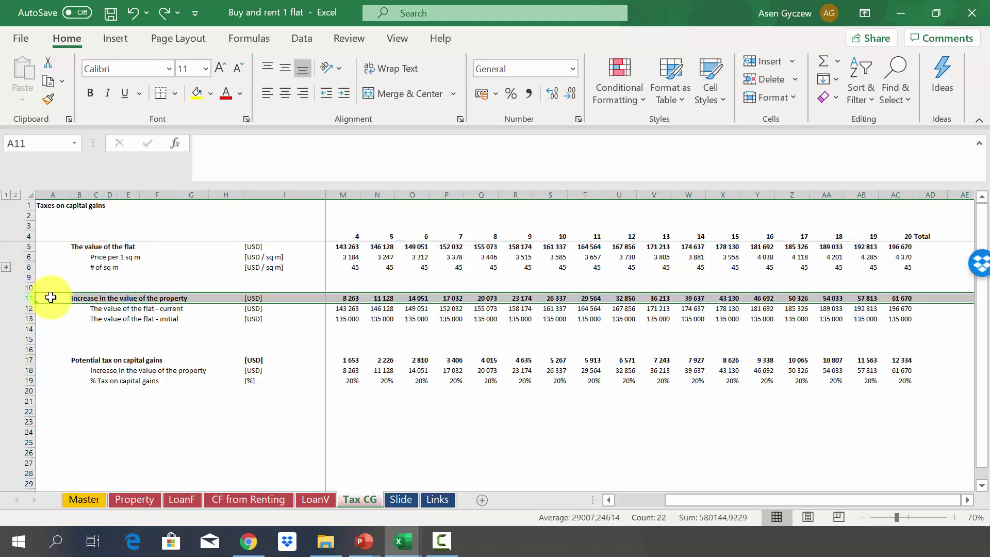
Revisit the Property sheet to check the flat's value assumptions, and return to the Tax CG sheet.
key(ctrl+Page_Up)
key(ctrl+Page_Up)
key(ctrl+Page_Up)
key(ctrl+Page_Up)
click(406, 328)
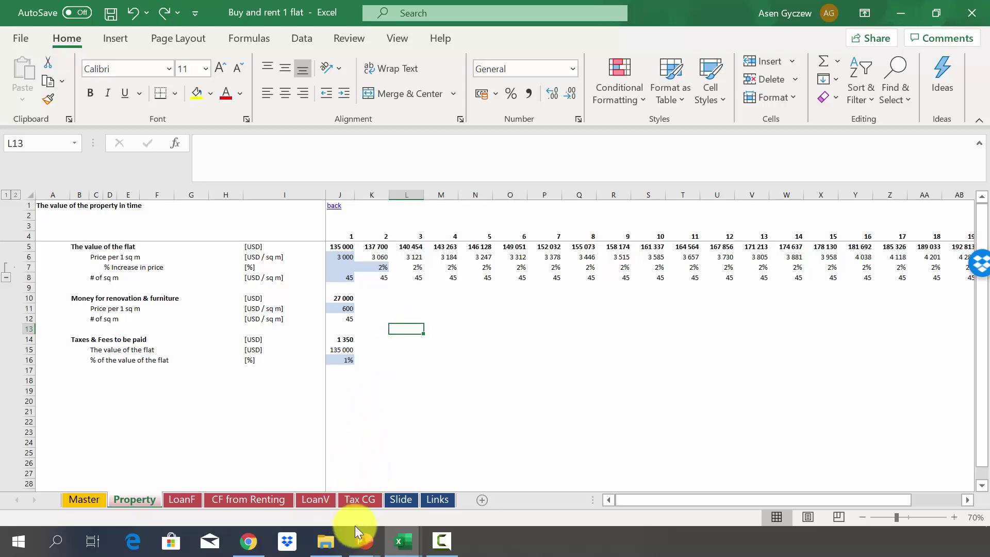
click(364, 501)
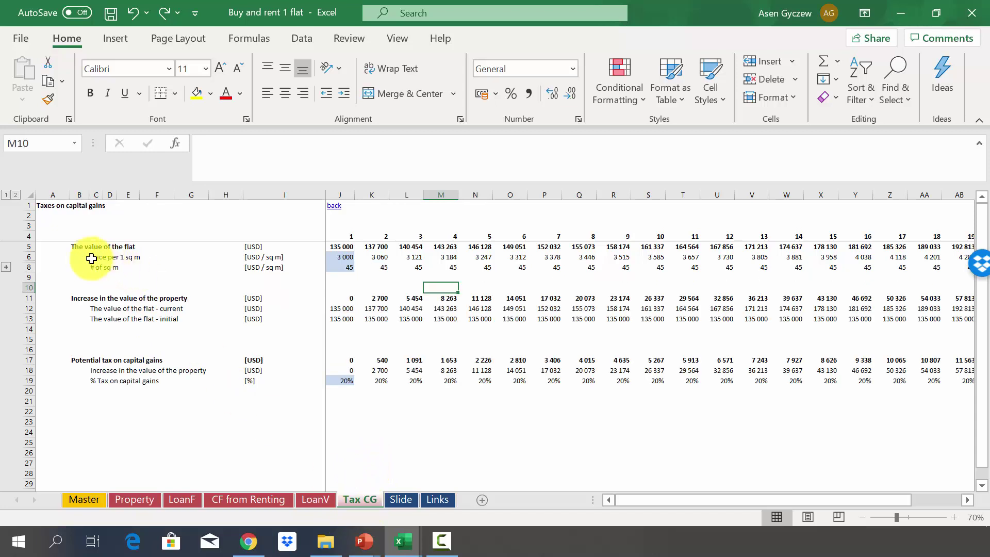
Examine the rows for the value of the flat, the increase in the property's value and the potential tax on capital gains.
click(29, 247)
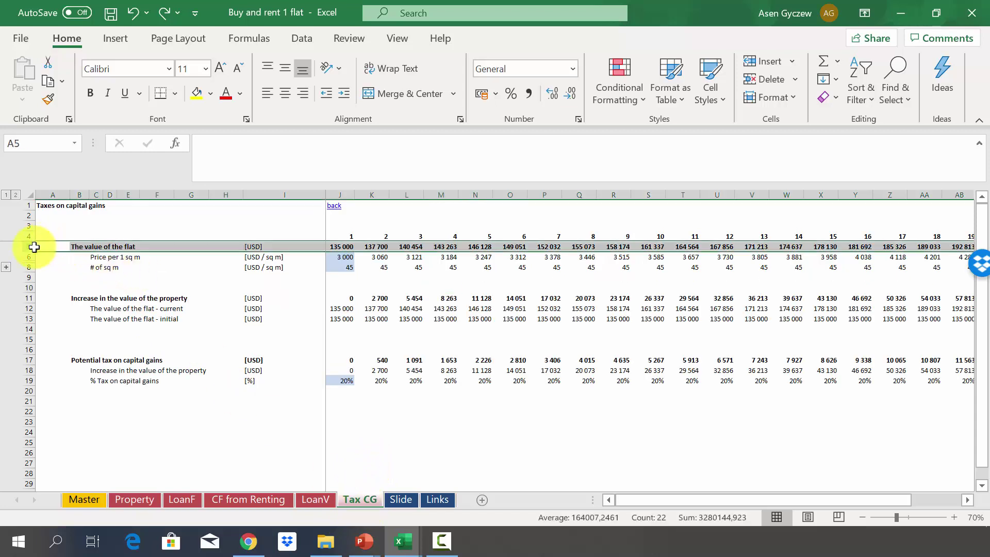
click(21, 298)
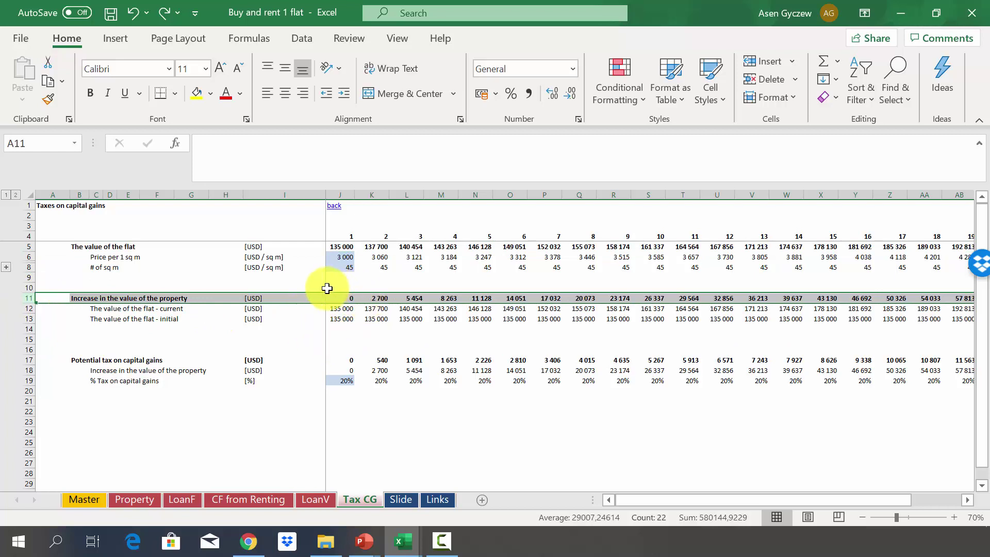
click(20, 360)
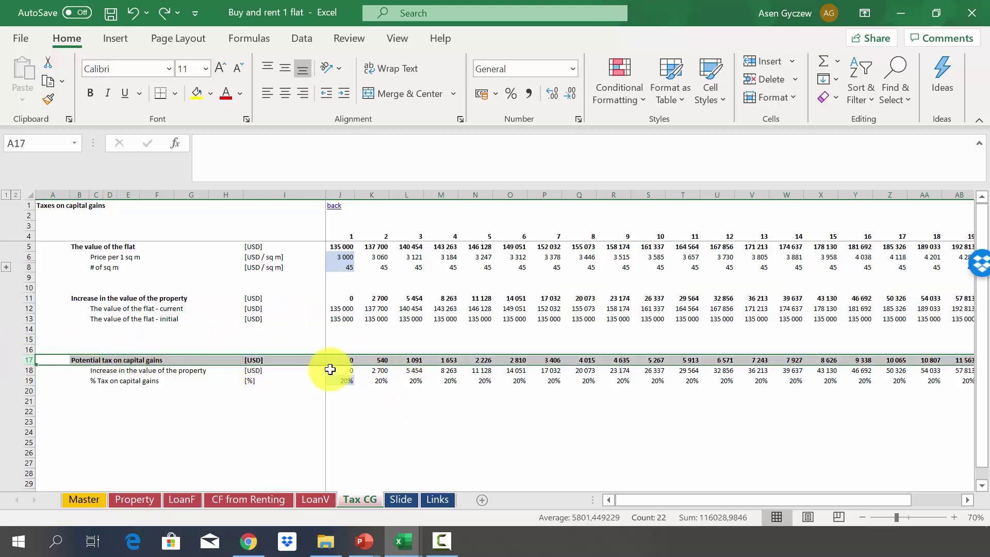
click(383, 338)
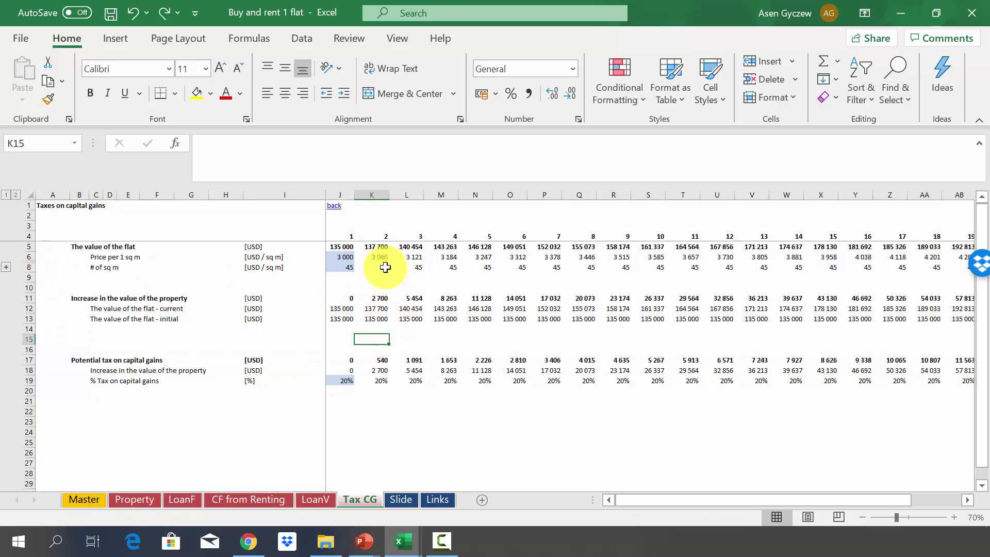
Examine the year 4 column, checking the formulas for the property's value increase, current and initial flat values, and potential tax.
click(439, 195)
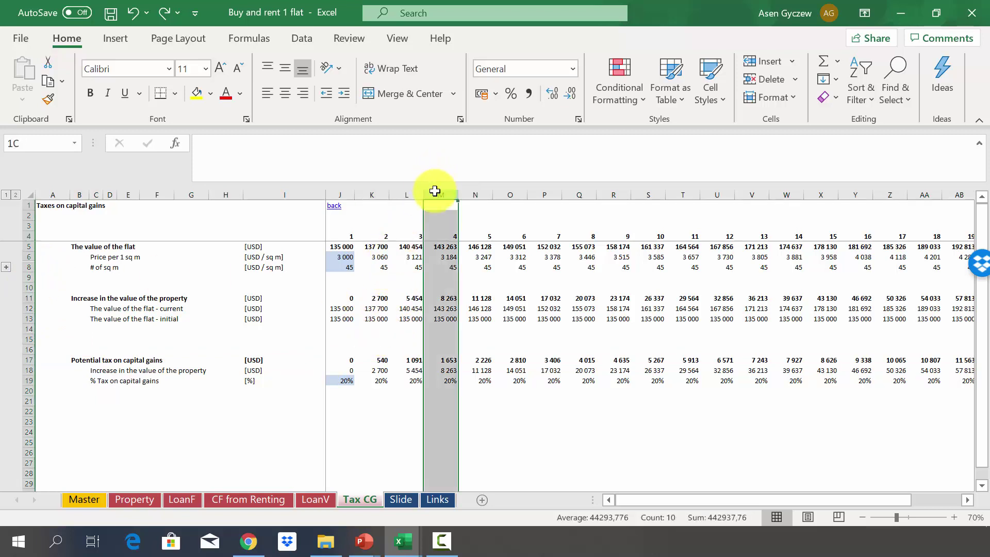
click(428, 295)
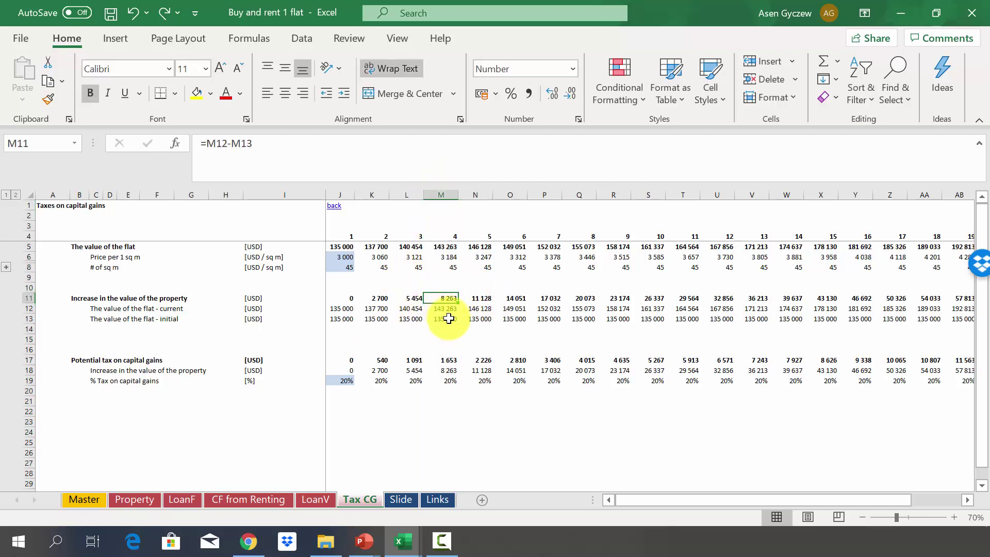
click(445, 308)
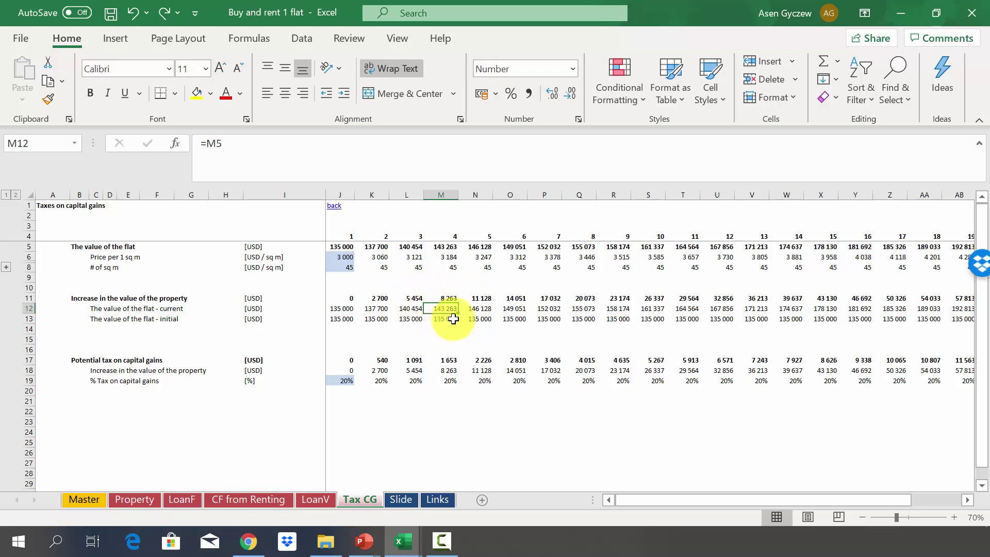
click(435, 318)
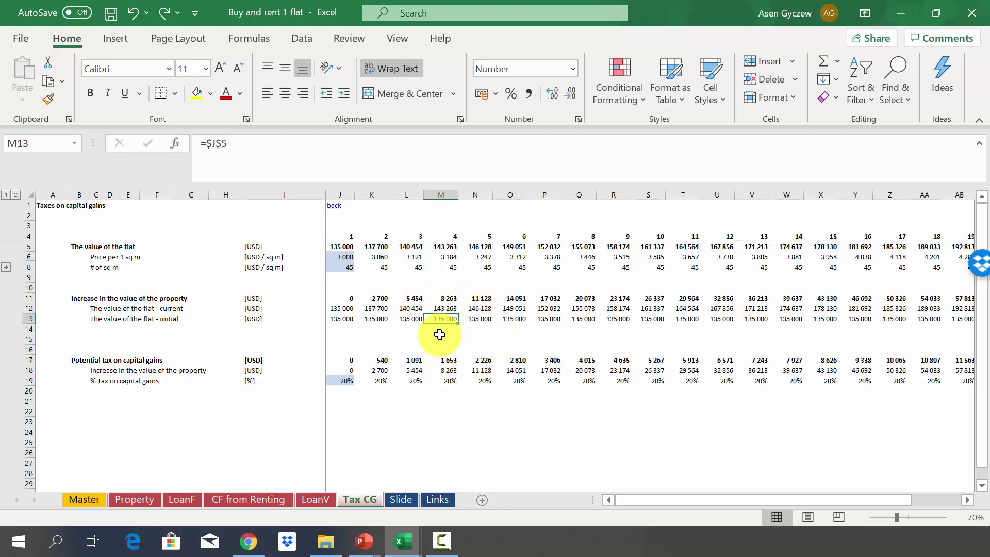
click(425, 360)
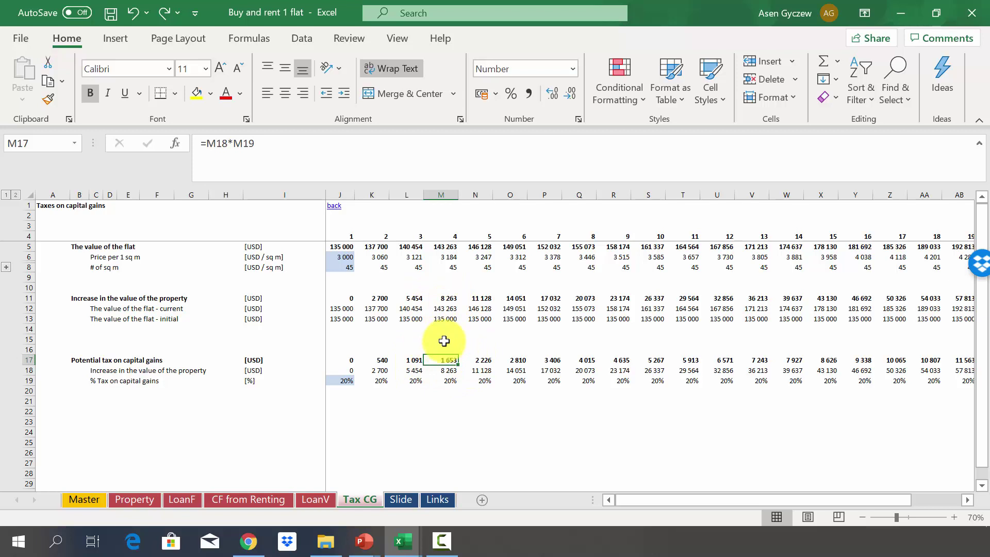
Examine the year 20 column and the formula for the potential tax on capital gains in that year.
scroll(444, 341, right, 1)
click(890, 360)
click(890, 195)
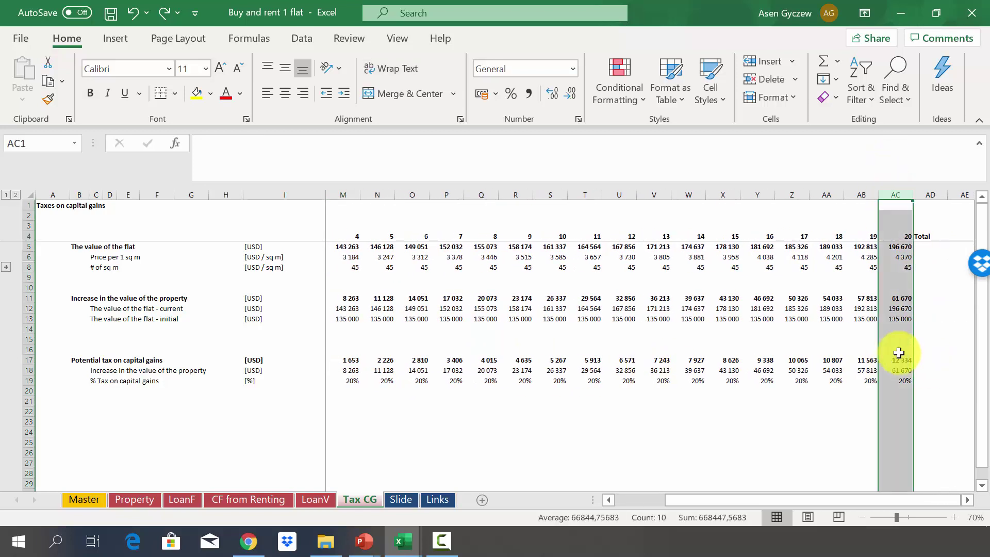
click(890, 360)
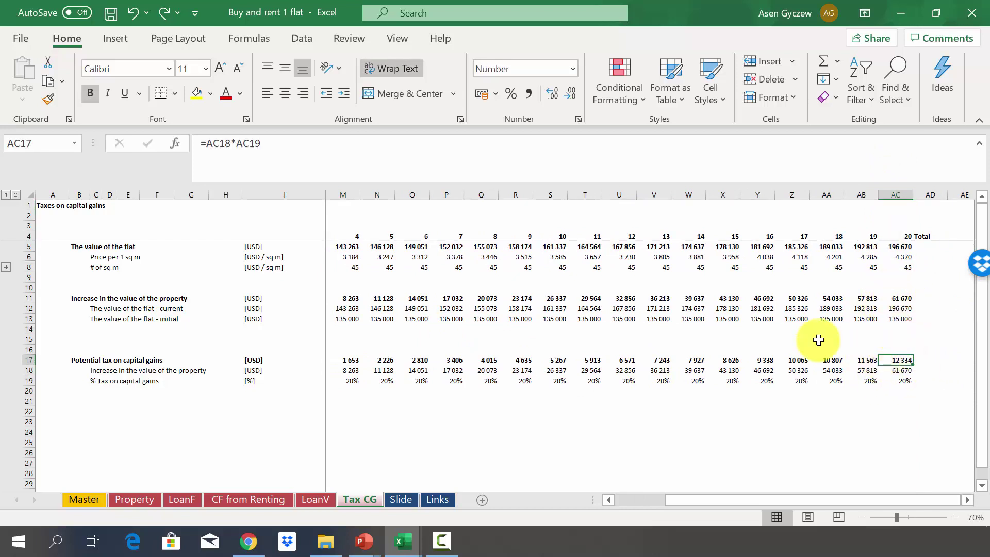
click(315, 308)
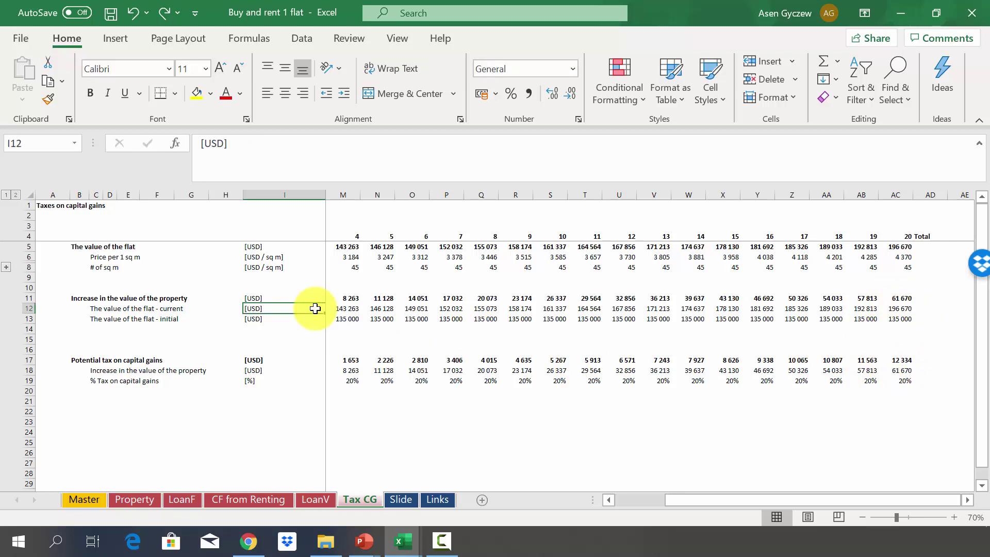
Return to the Master sheet and follow its link to the fixed interest rate loan sheet.
key(ctrl+Page_Up)
key(ctrl+Page_Up)
key(ctrl+Page_Up)
key(ctrl+Page_Up)
key(ctrl+Page_Up)
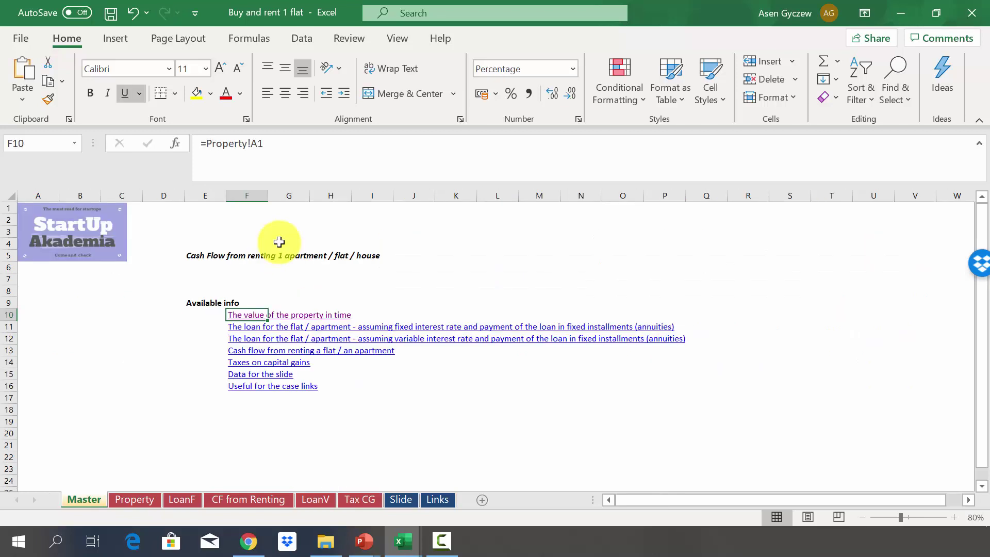
key(Down)
click(180, 344)
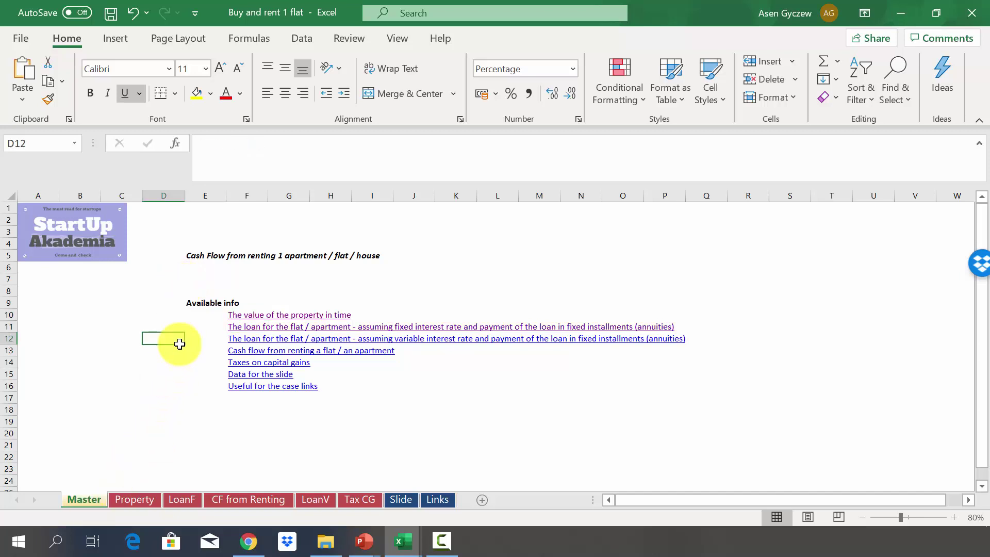
click(249, 330)
click(207, 269)
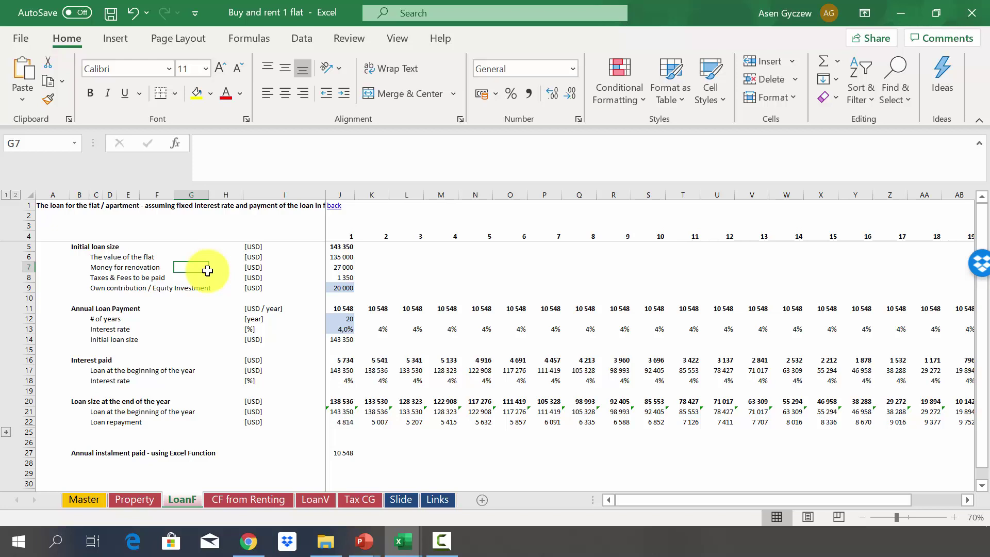
Examine the Initial loan size row and its components: flat value, renovation money, taxes and fees, and own contribution.
click(26, 245)
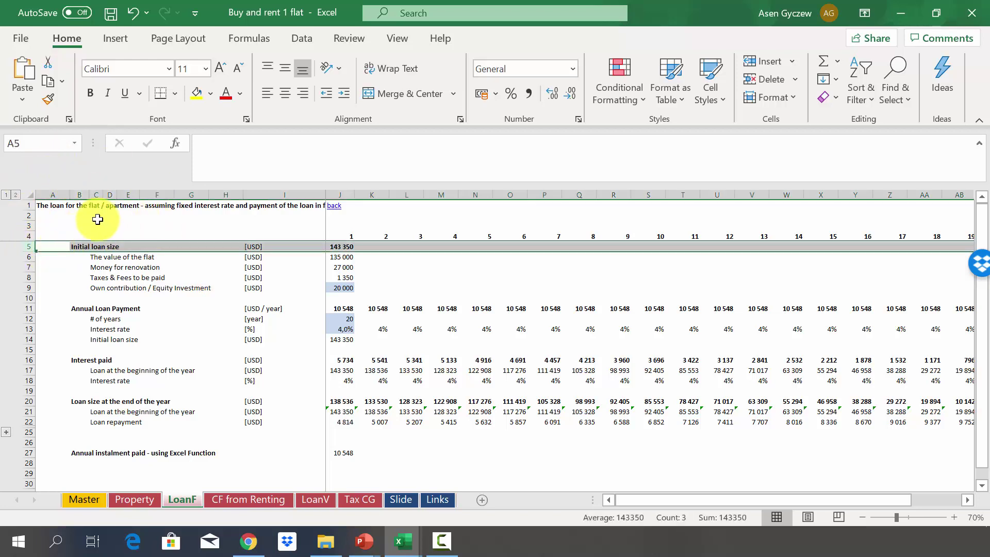
click(29, 256)
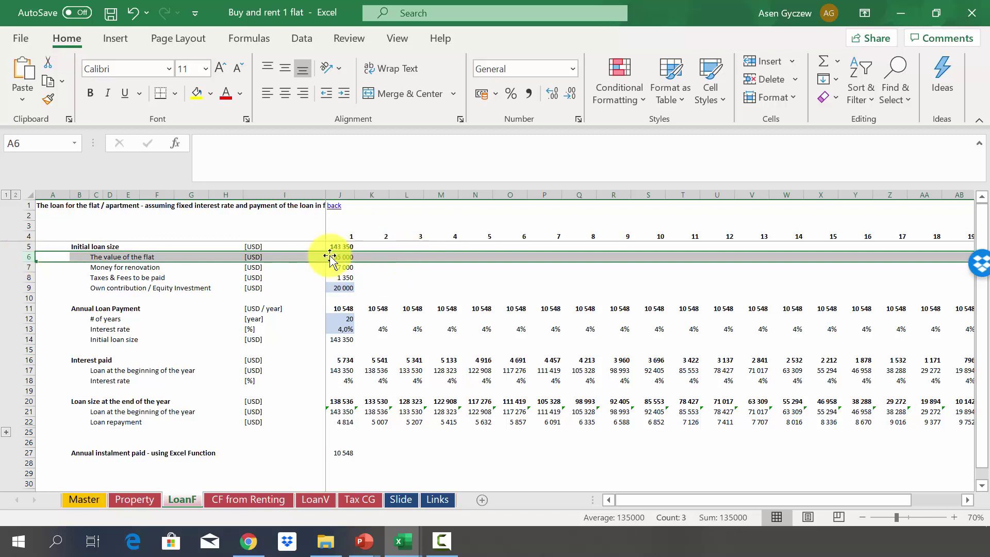
click(27, 266)
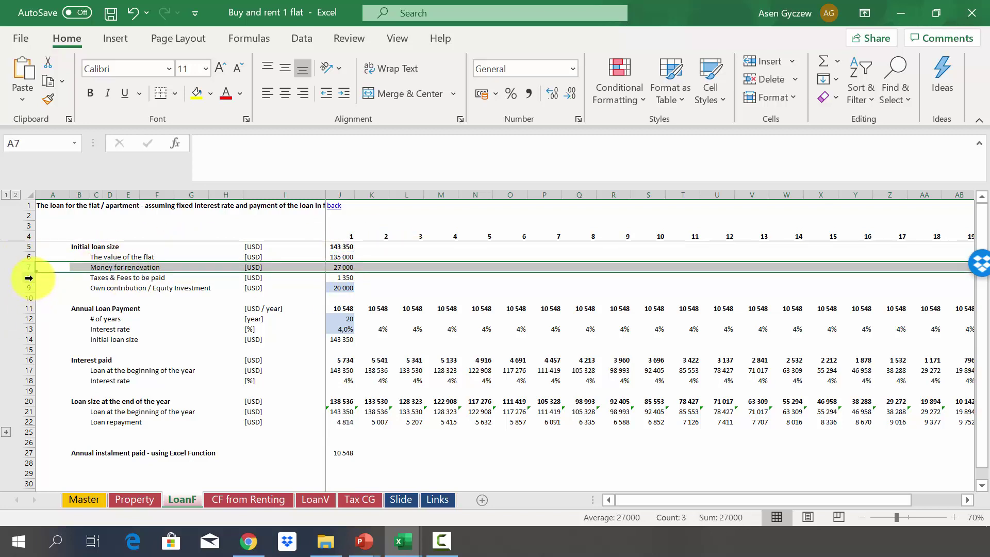
click(28, 278)
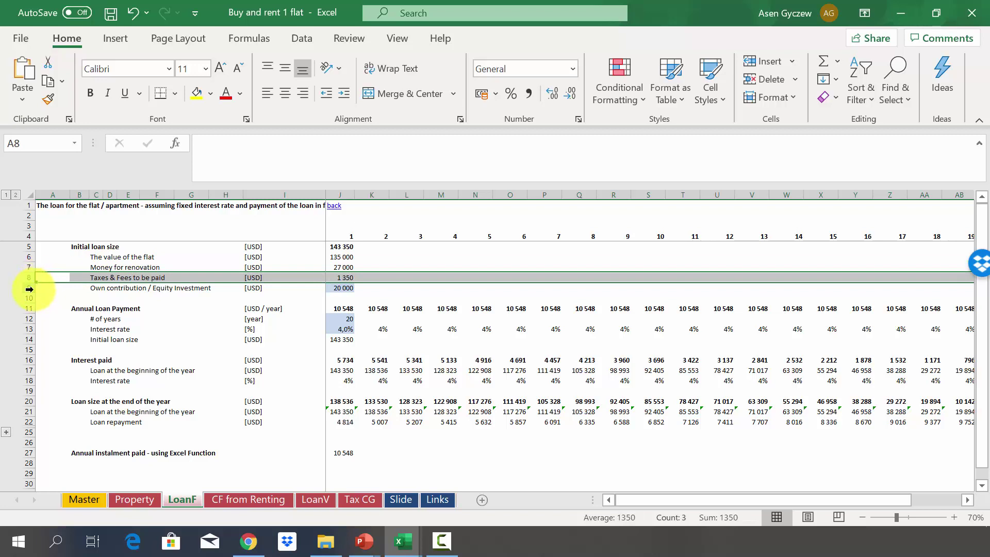
click(29, 290)
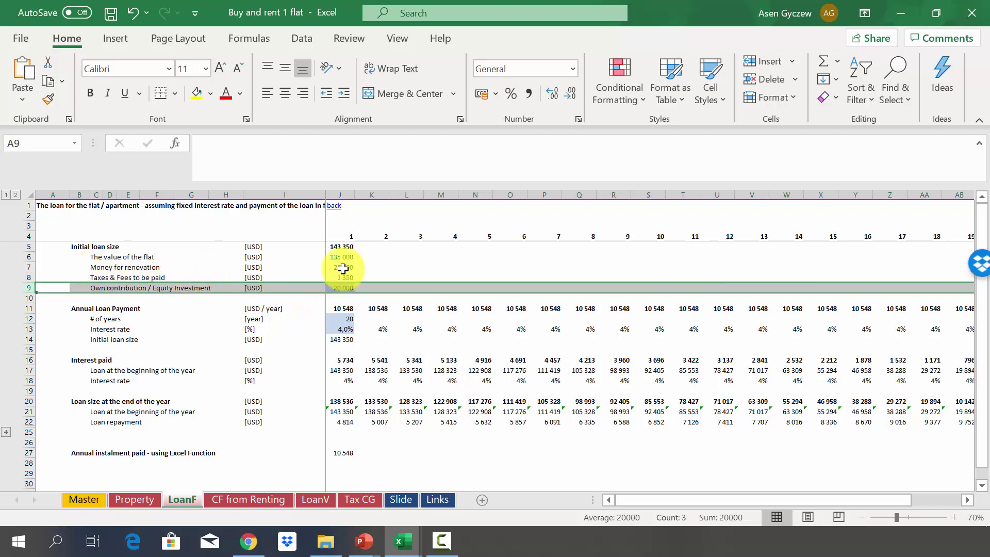
Check the initial loan size formula in J5 against the summed costs in J6:J8 and the own contribution in J9.
click(327, 248)
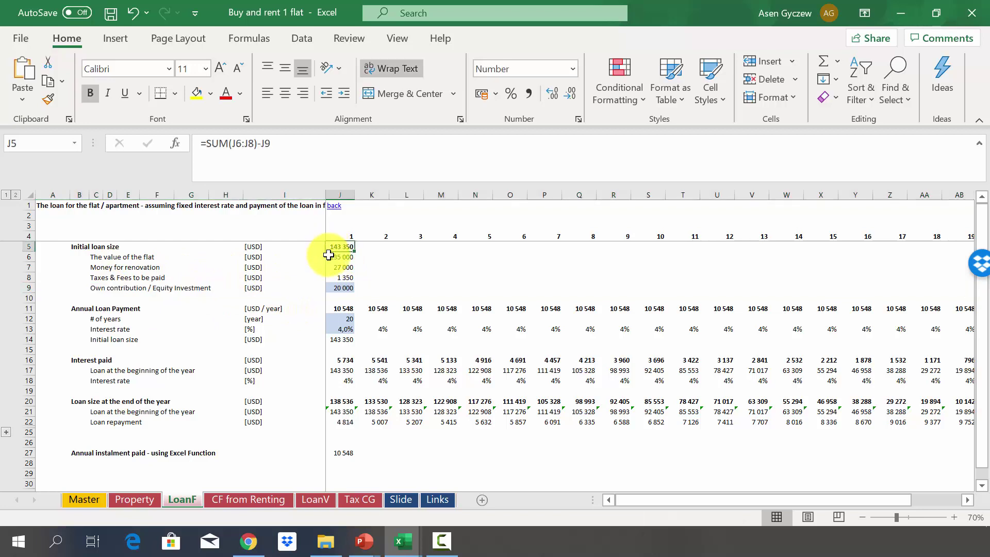
drag(327, 257, 341, 277)
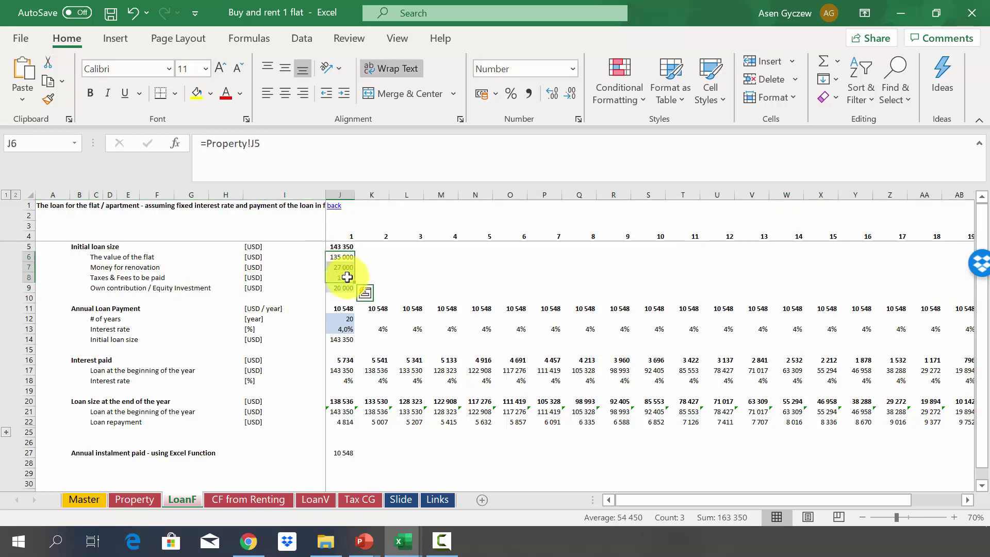
click(332, 288)
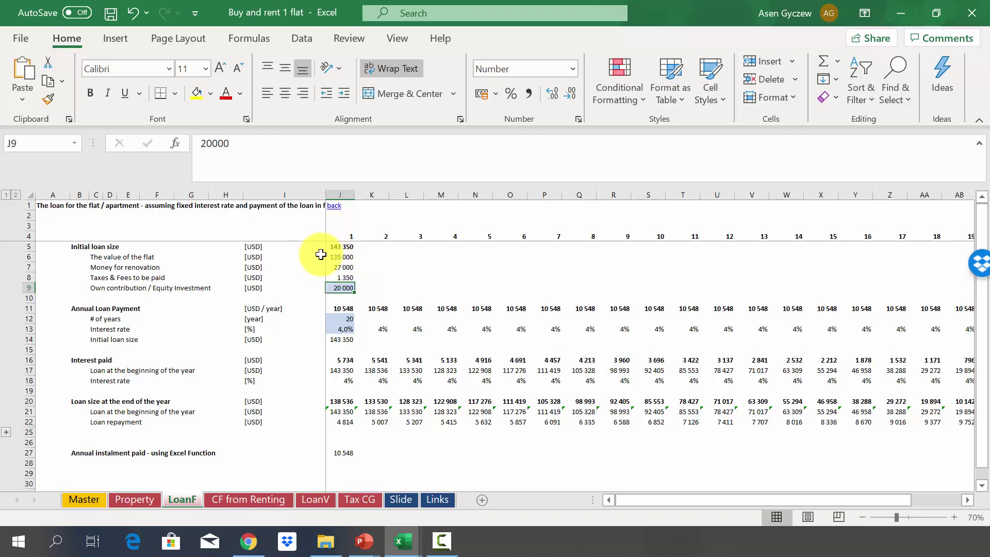
Try an own contribution of 40 000 in J9 and undo the change.
key(ctrl+z)
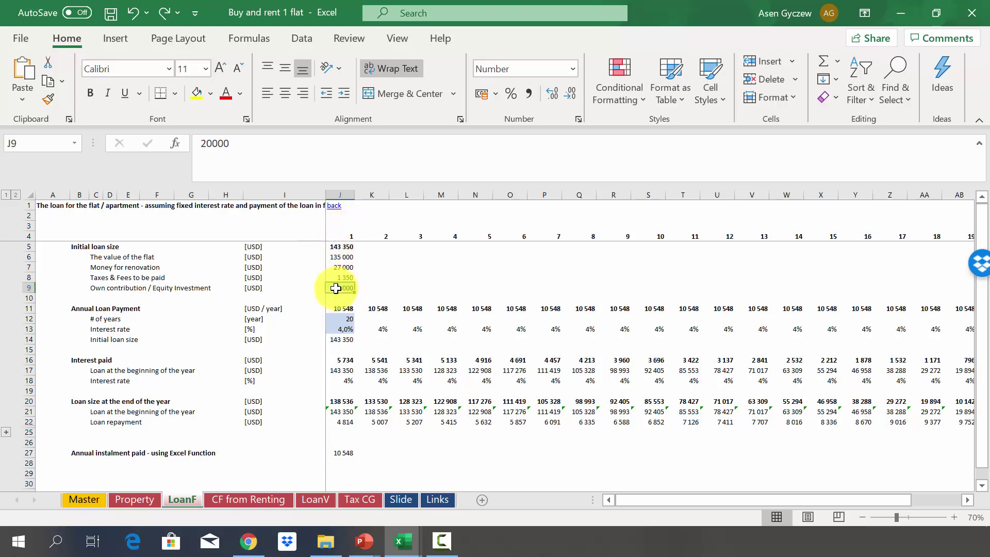
text(40)
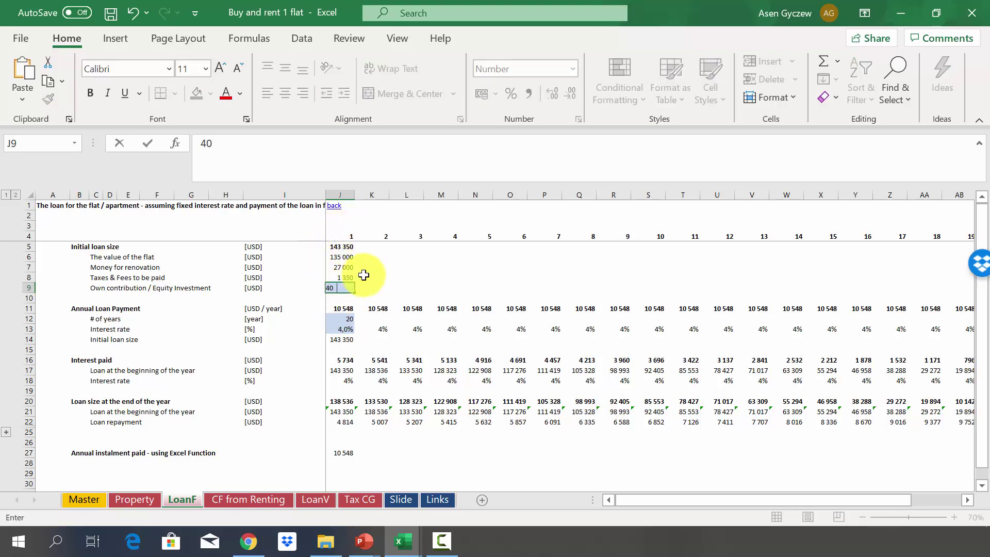
text( 000)
key(Return)
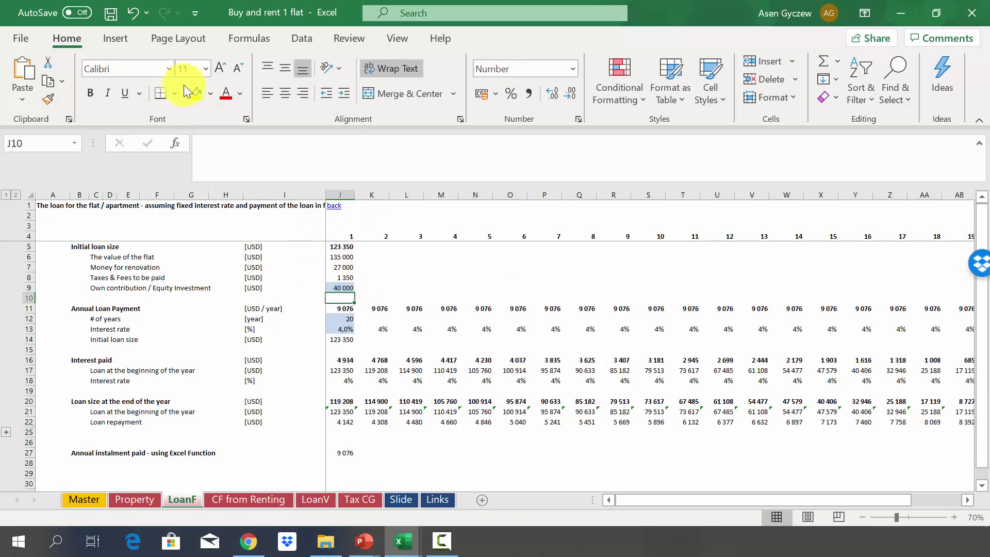
click(130, 16)
click(251, 298)
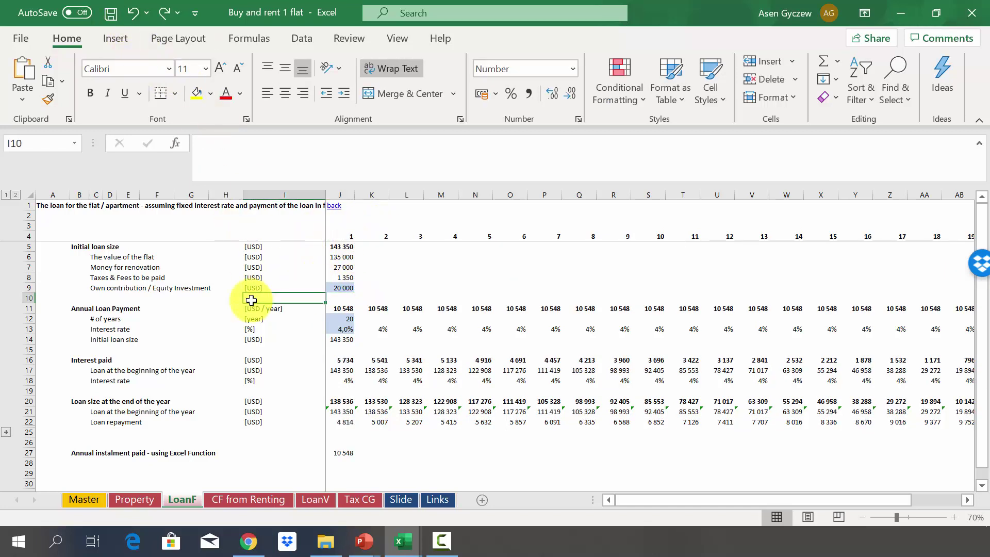
Examine the Annual Loan Payment row with its number of years, interest rate and initial loan size inputs, and the formula in J11.
click(25, 245)
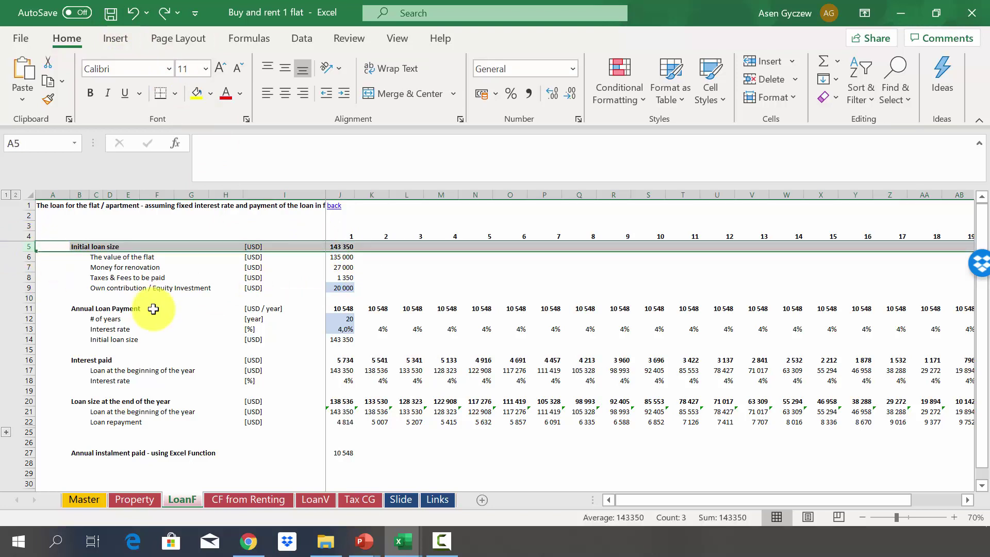
click(26, 307)
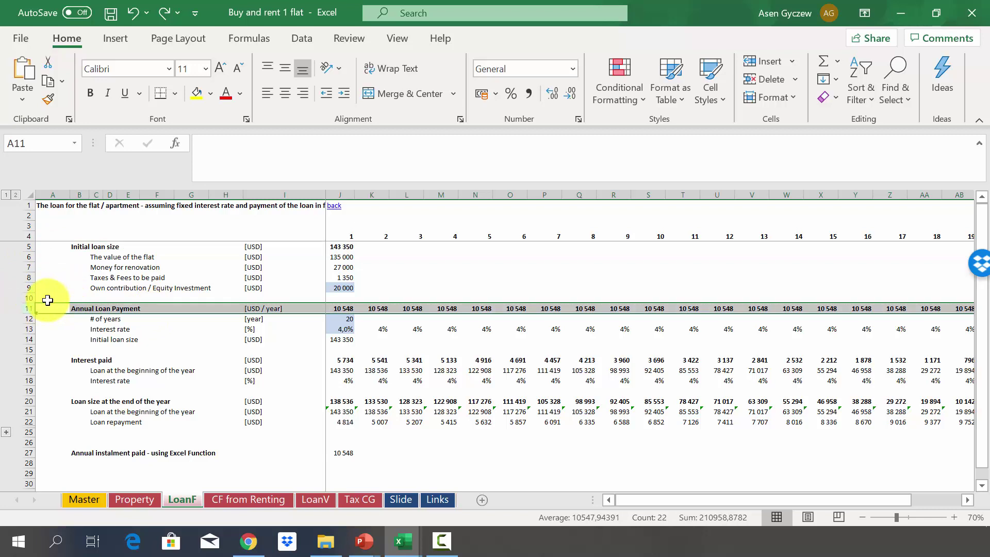
click(334, 307)
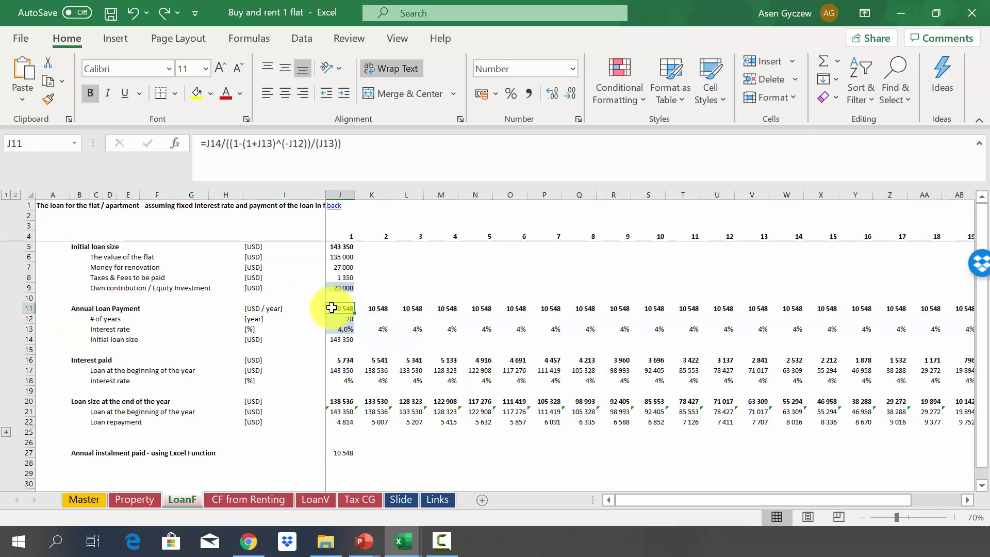
click(27, 319)
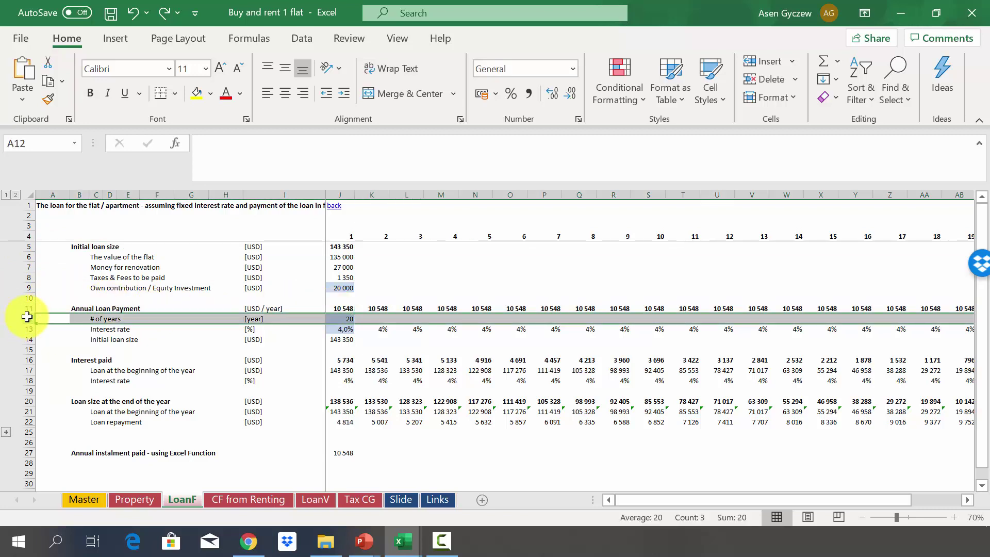
click(29, 329)
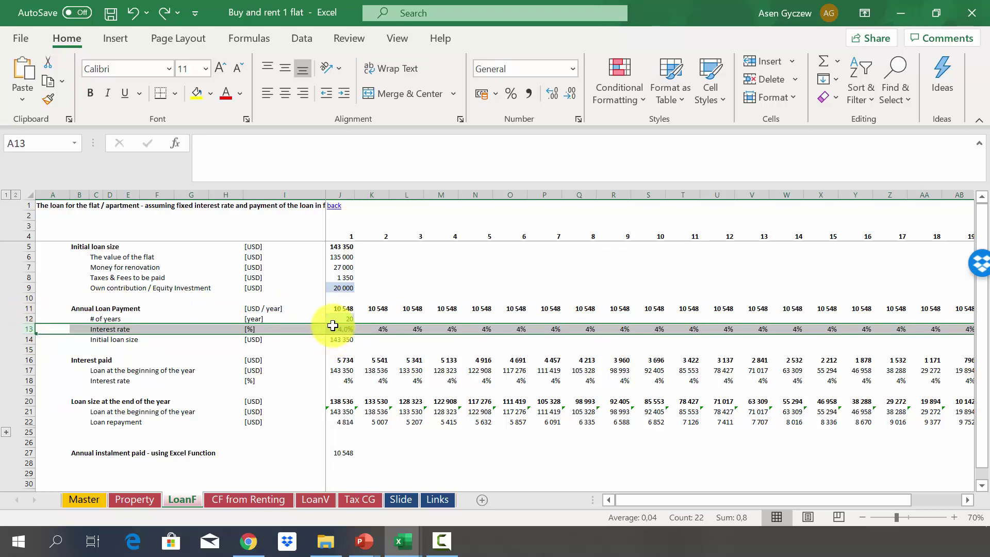
click(26, 340)
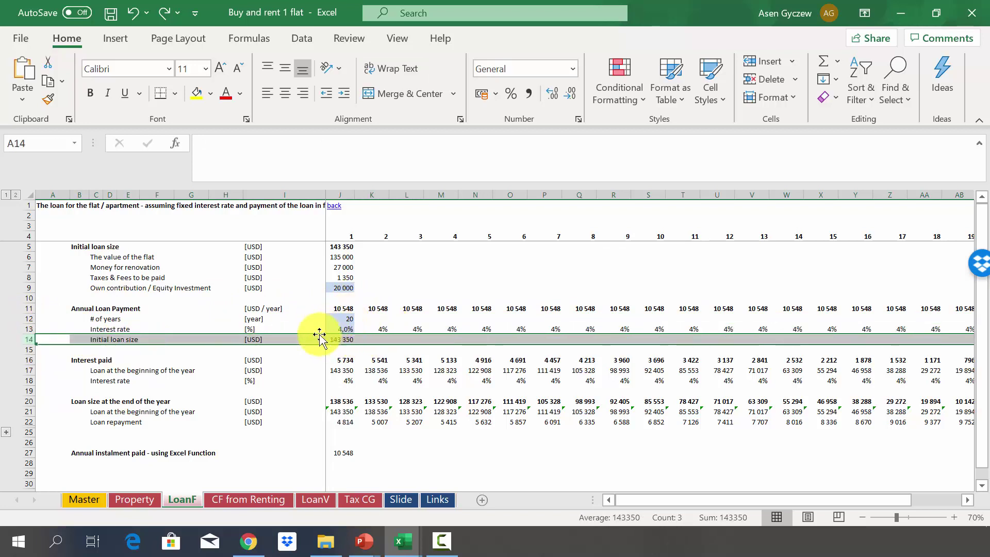
click(283, 319)
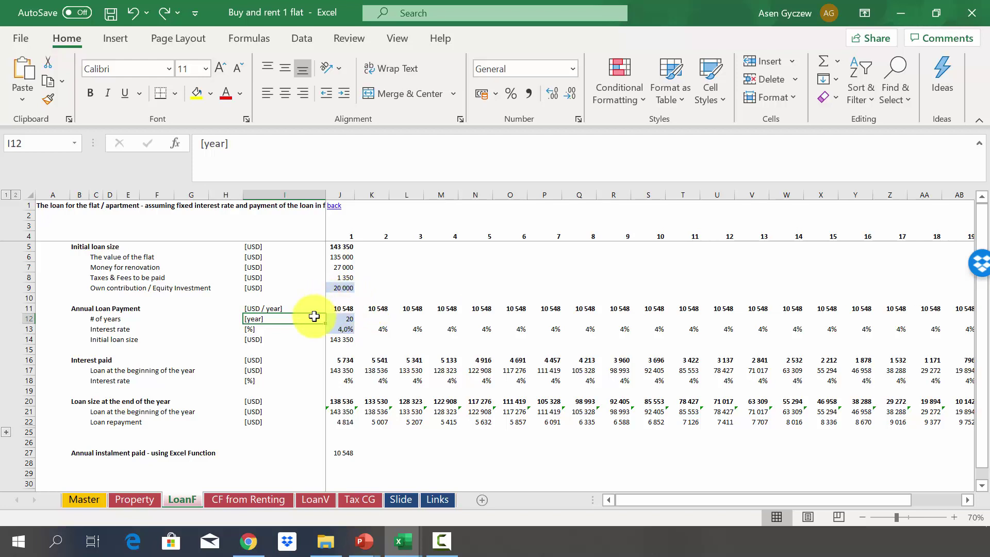
click(338, 308)
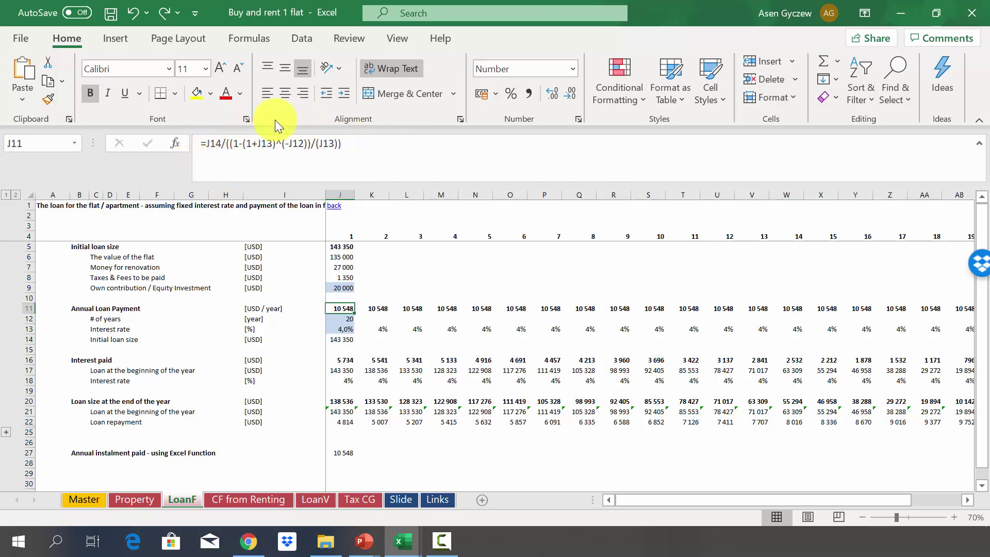
Compare the annuity formula in J11 with the PMT function in J27, checking its rate, nper and pv arguments and its leading minus sign.
click(370, 170)
key(Return)
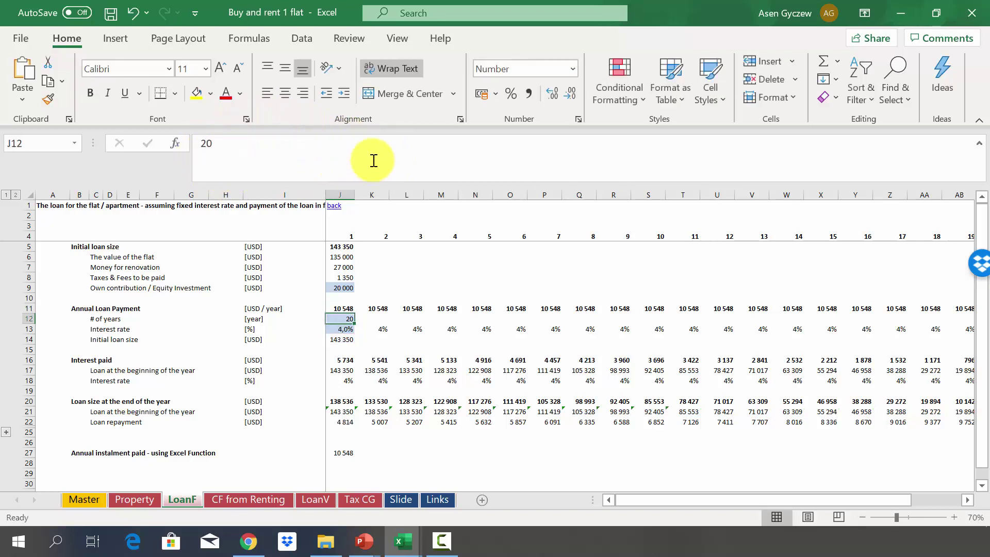
click(336, 453)
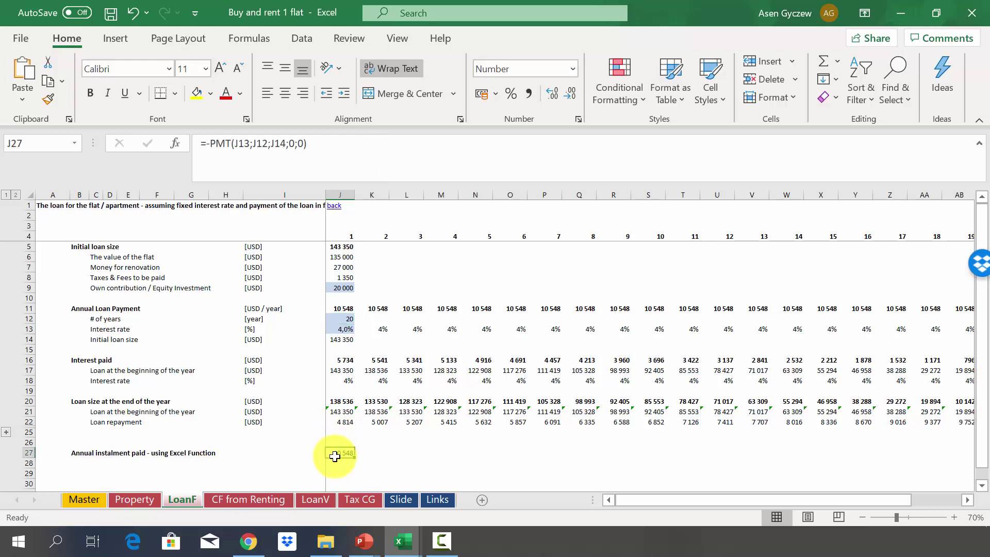
click(267, 143)
click(237, 143)
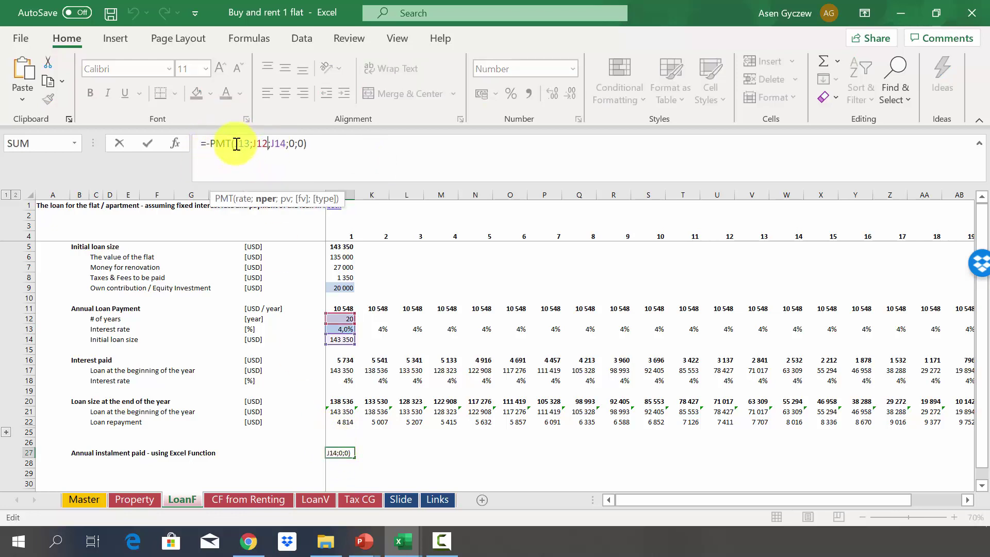
click(243, 146)
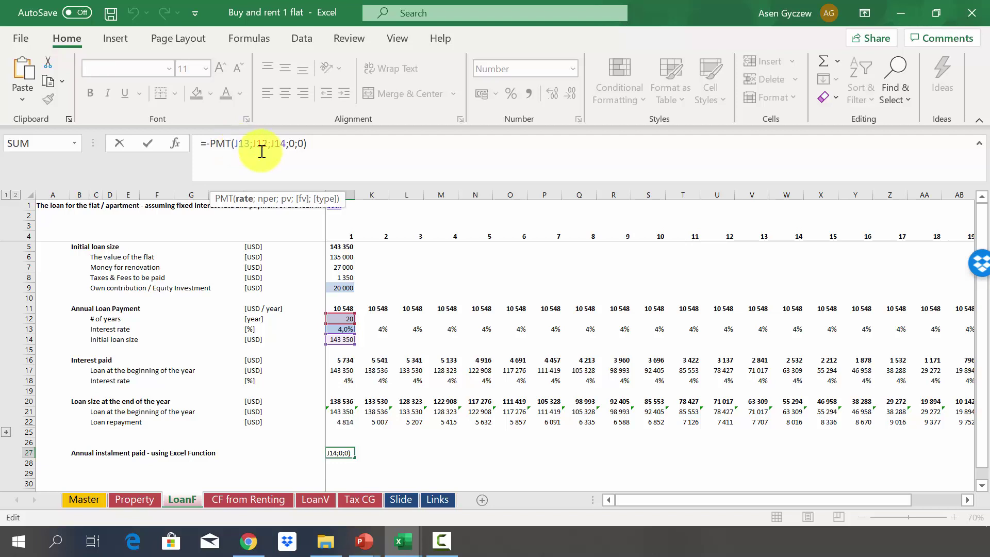
click(263, 144)
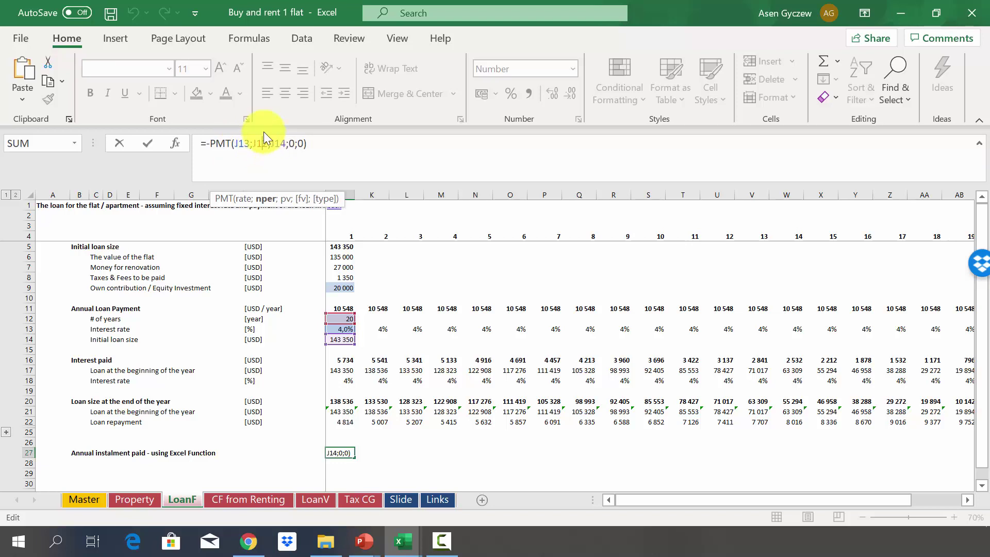
click(281, 146)
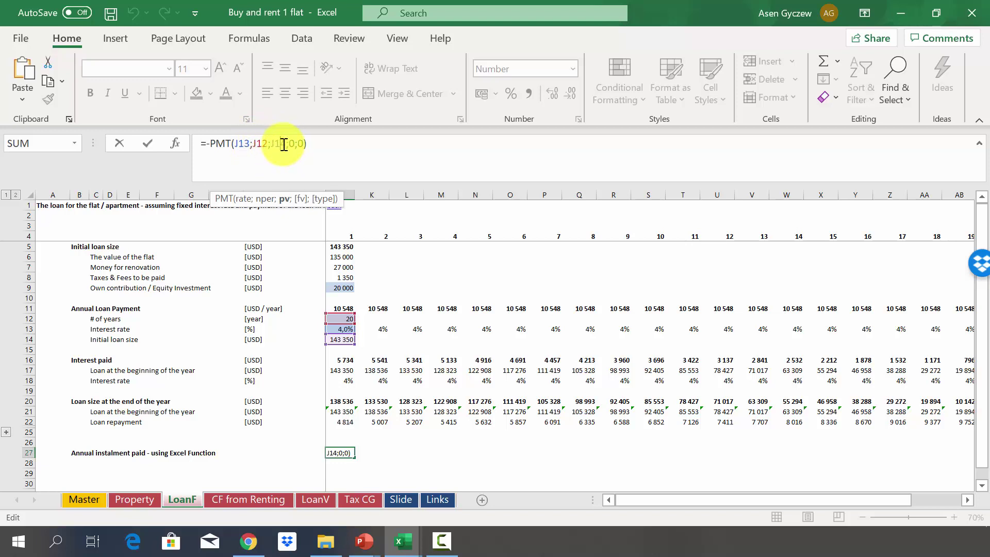
click(213, 147)
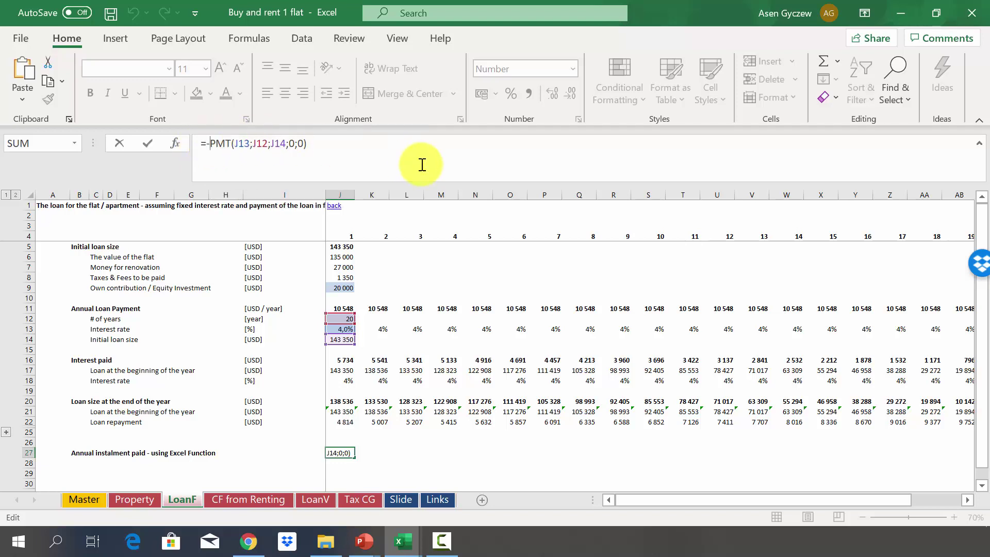
key(Return)
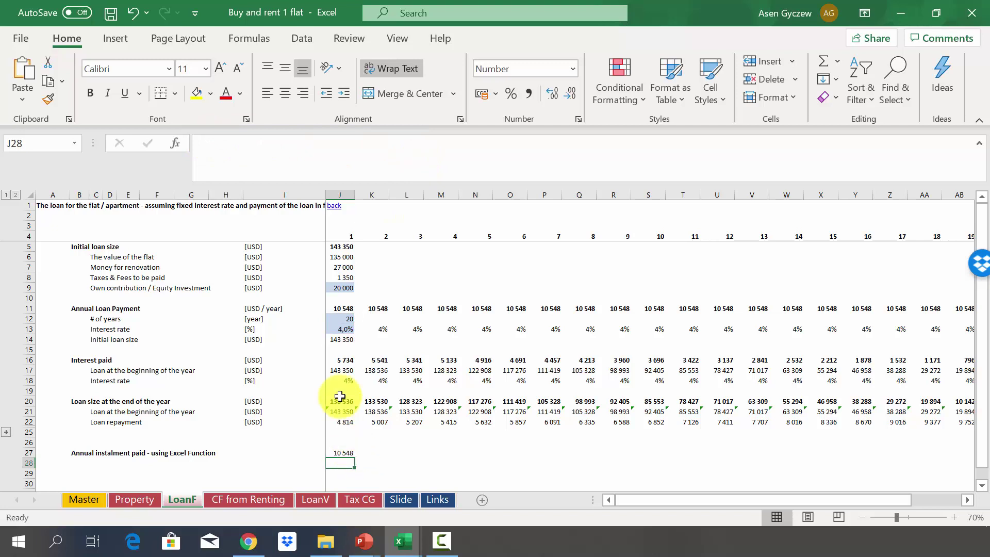
click(331, 309)
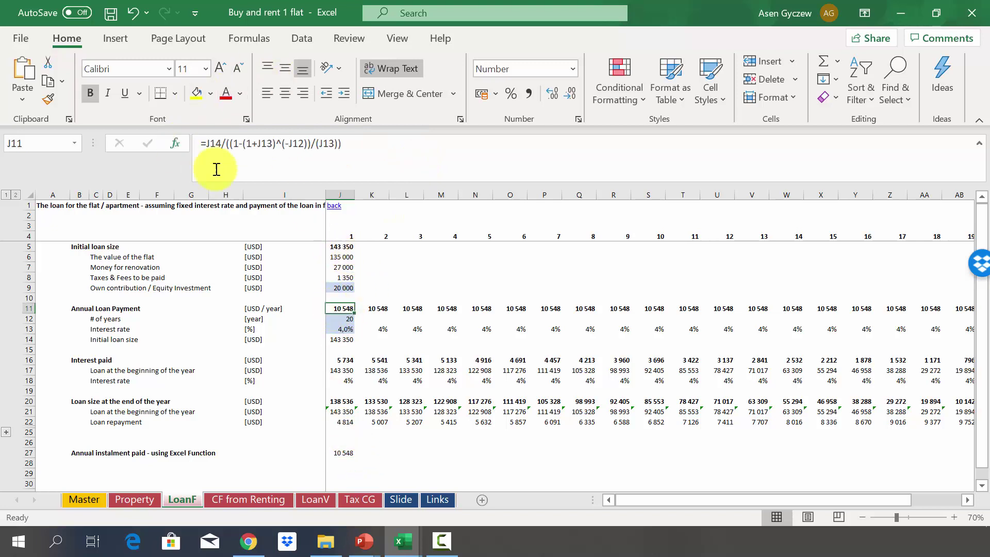
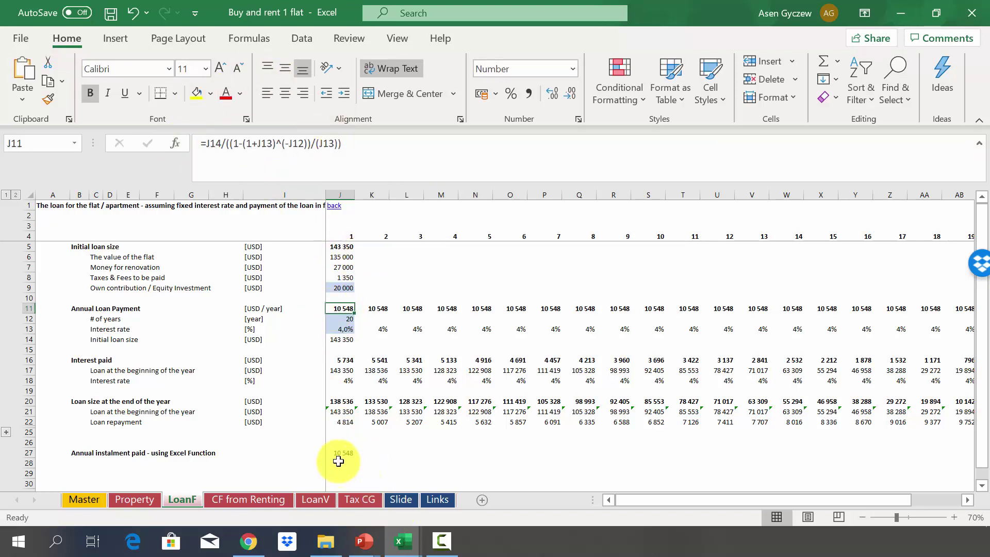
click(339, 455)
Examine the Interest paid row with its beginning-of-year loan and interest rate inputs, and the formula in J16.
click(211, 348)
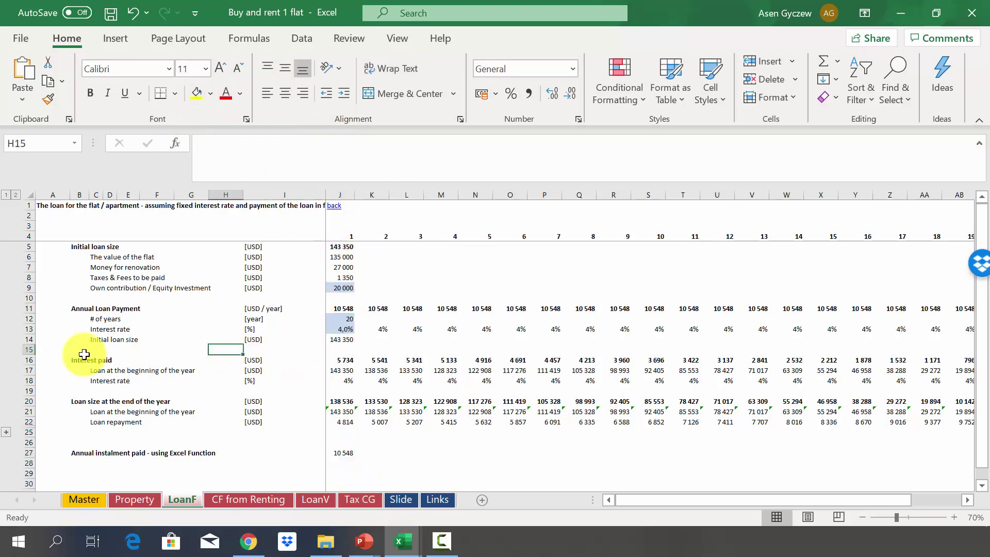
click(29, 359)
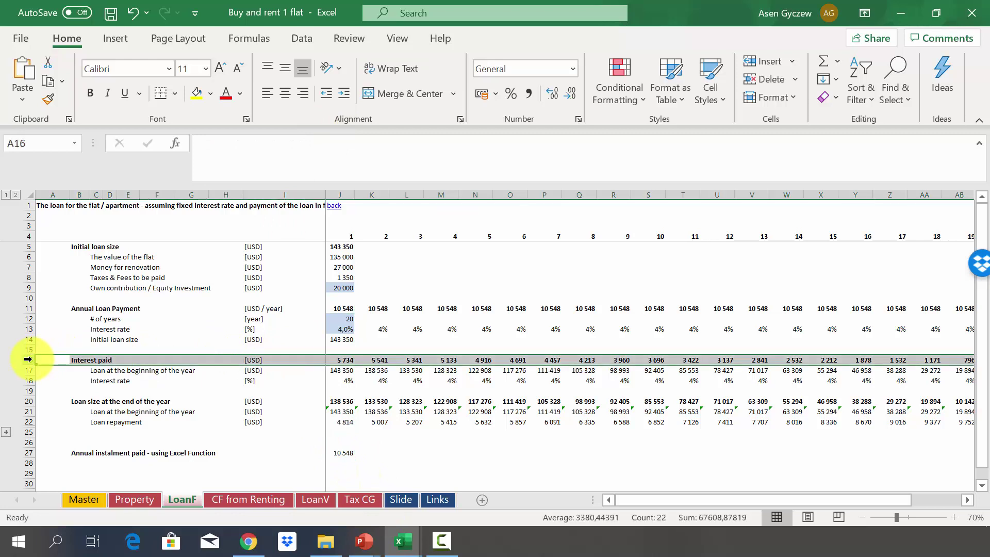
click(30, 372)
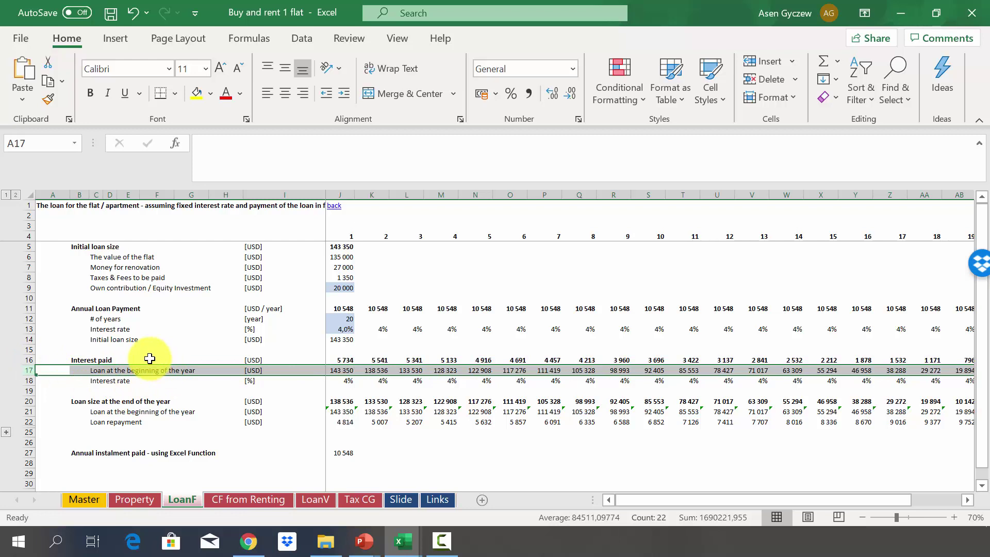
click(28, 380)
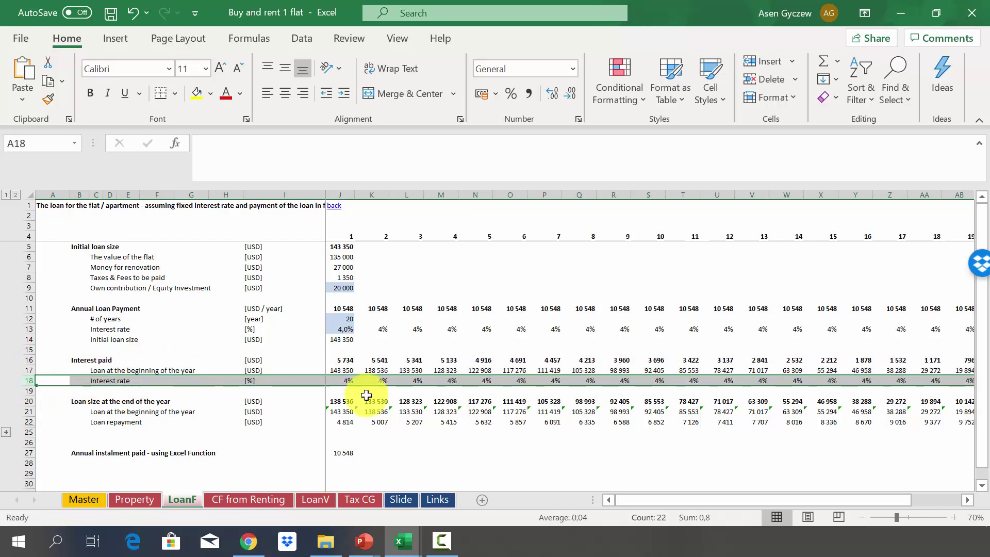
click(334, 359)
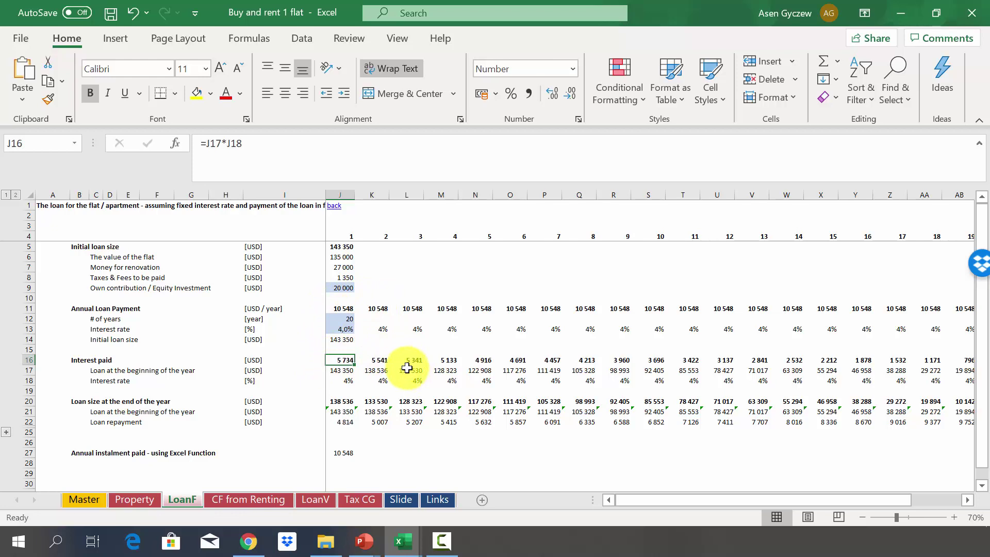
Examine the Loan size at the end of the year row with its beginning-of-year loan and loan repayment components.
click(128, 401)
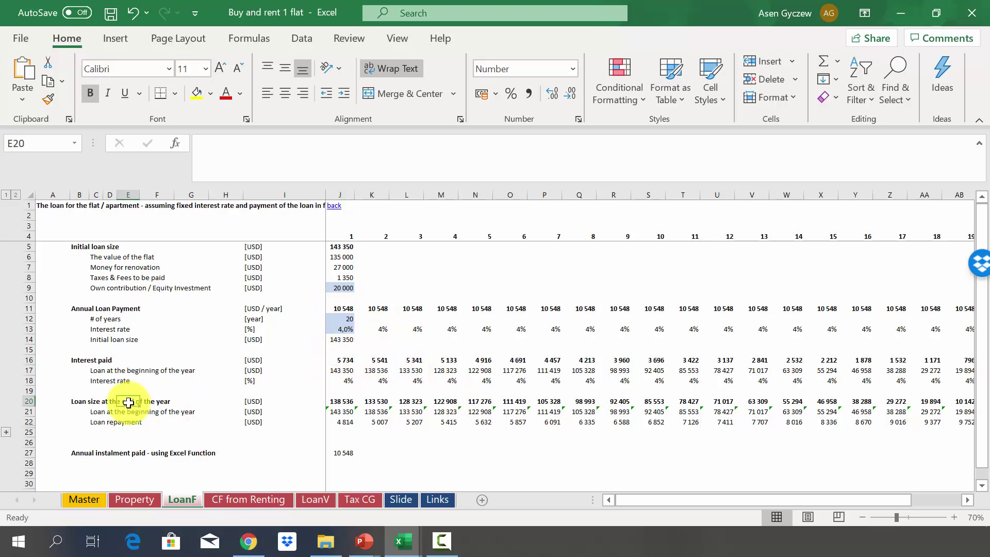
click(27, 400)
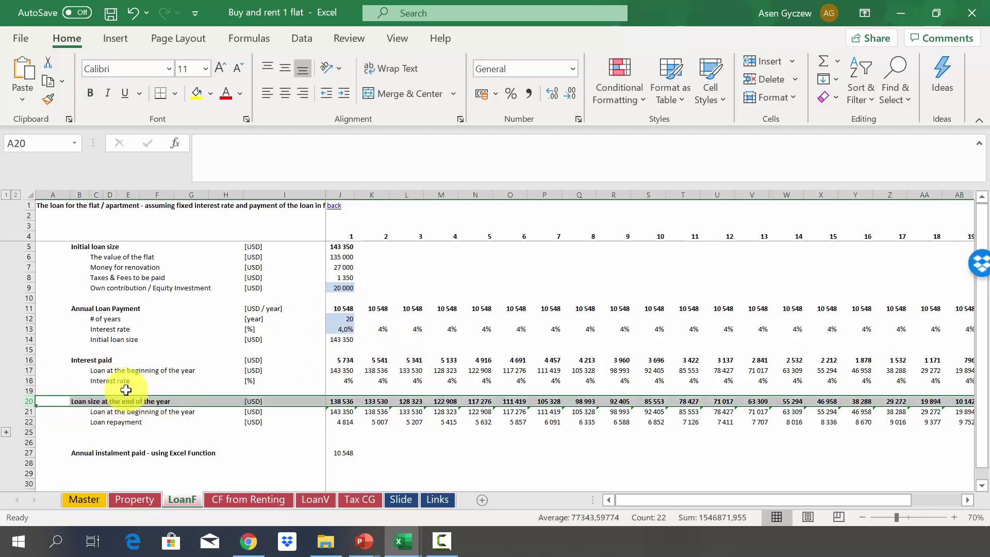
click(23, 411)
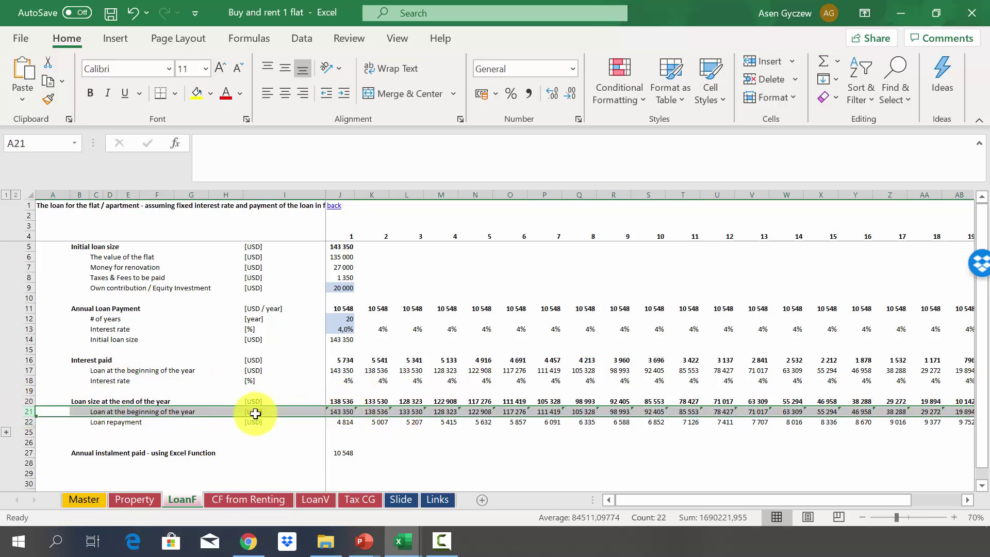
click(26, 422)
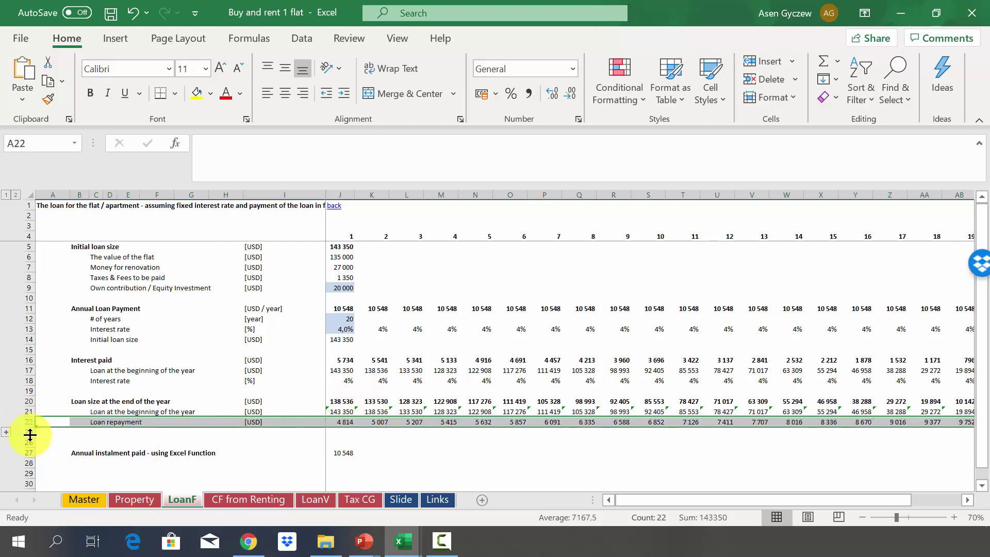
Expand the grouped rows under Loan repayment and examine the annual instalment and interest paid behind the formula in J22.
click(7, 432)
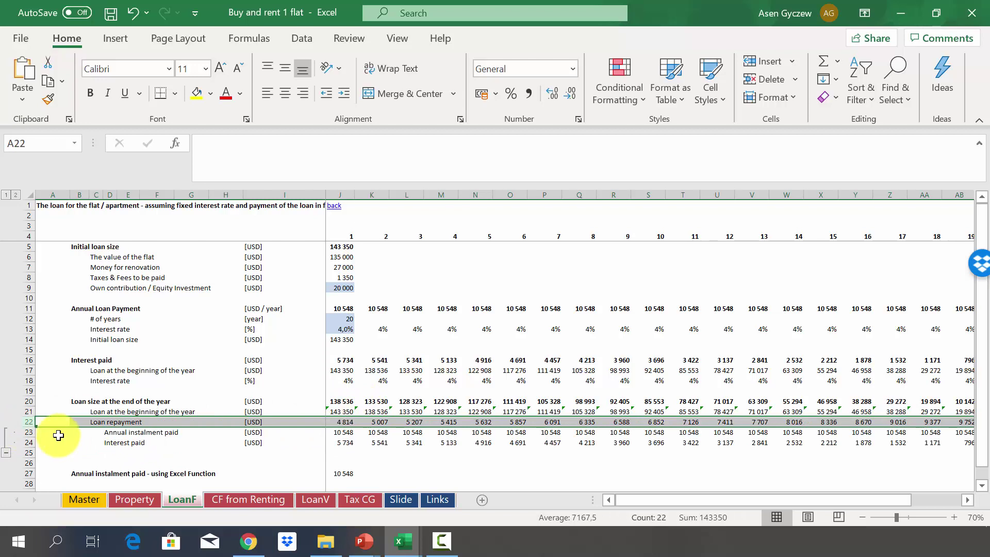
click(23, 432)
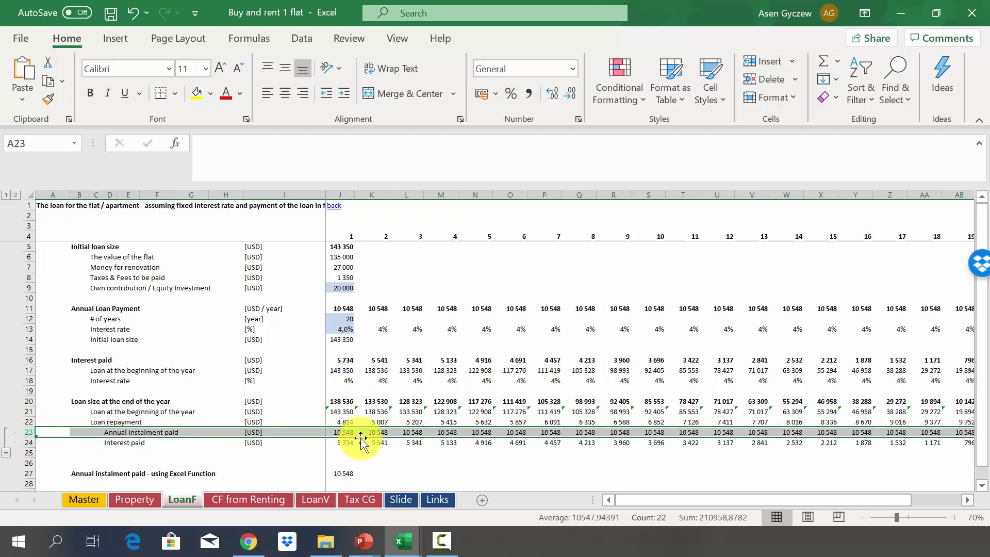
click(27, 443)
click(339, 437)
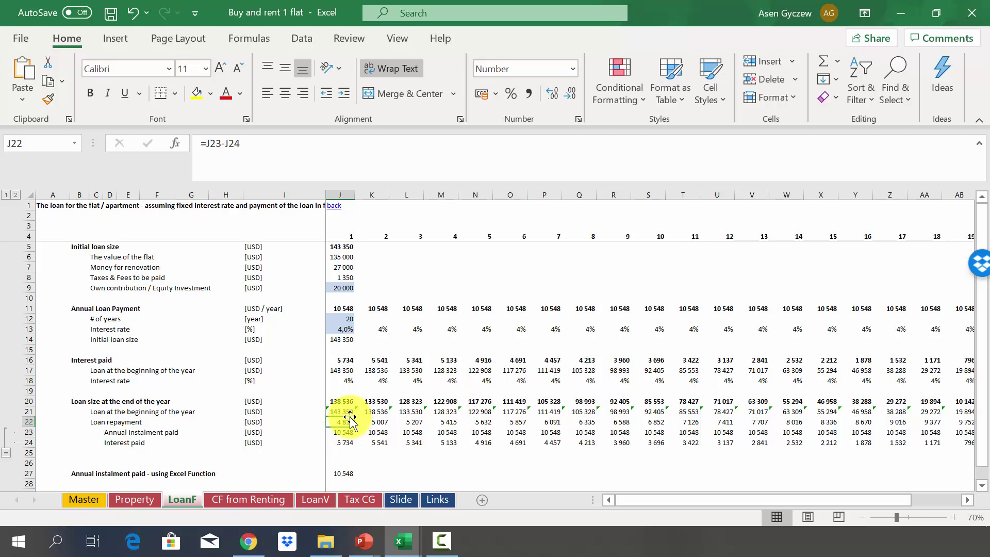
Check the end-of-year loan size formulas in row 20 and collapse the loan repayment detail rows.
click(324, 411)
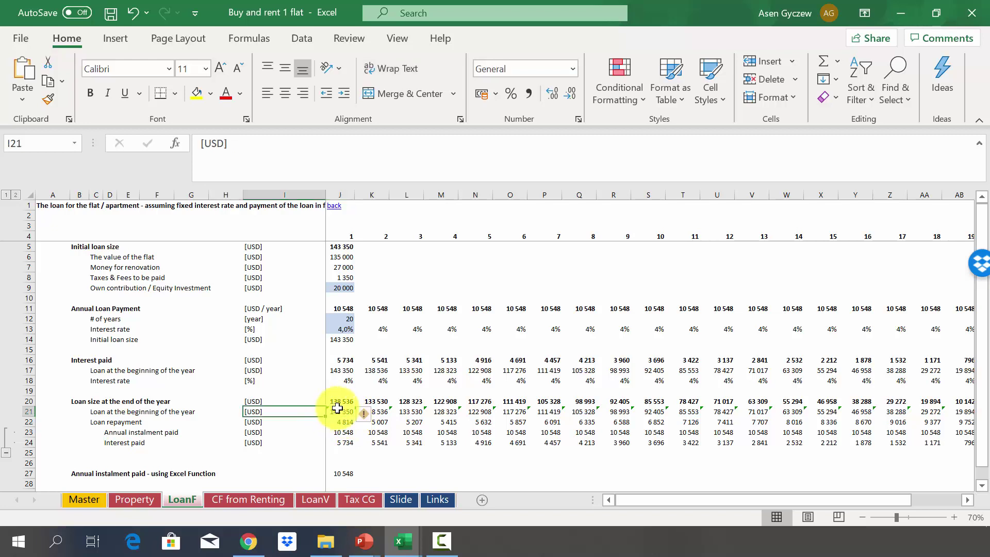
click(338, 402)
click(391, 404)
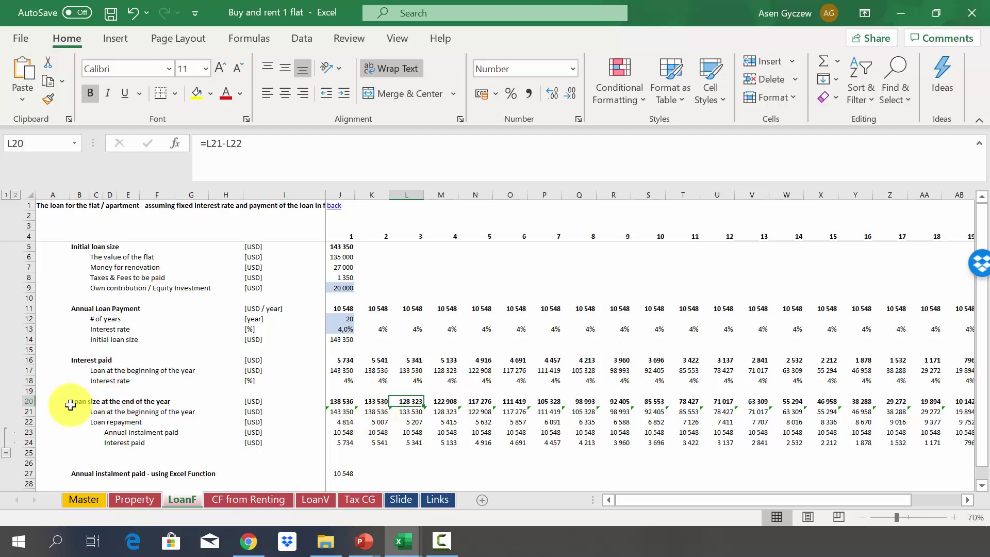
click(5, 453)
Check how K21 carries over the previous year's closing loan and review the repayment schedule through year 20.
click(358, 407)
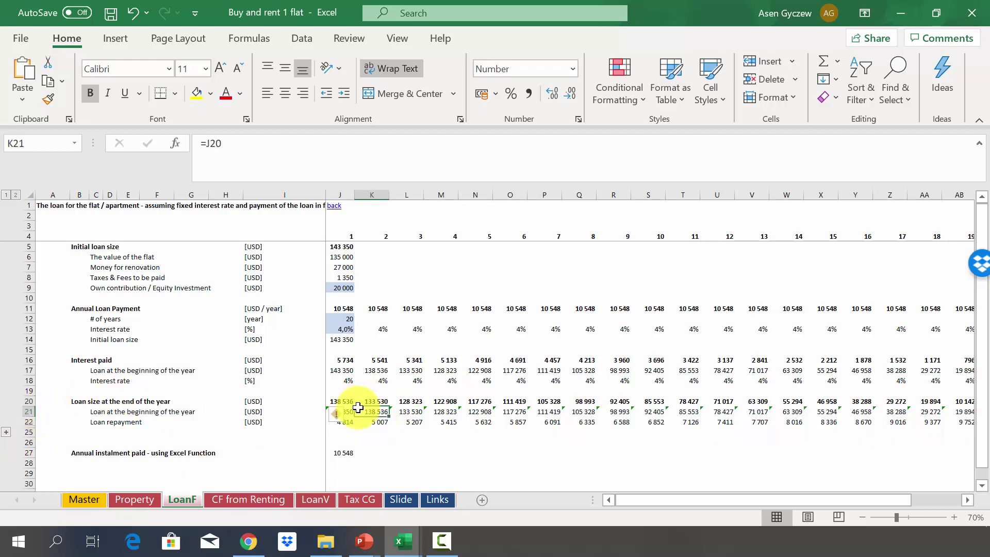
scroll(556, 400, right, 3)
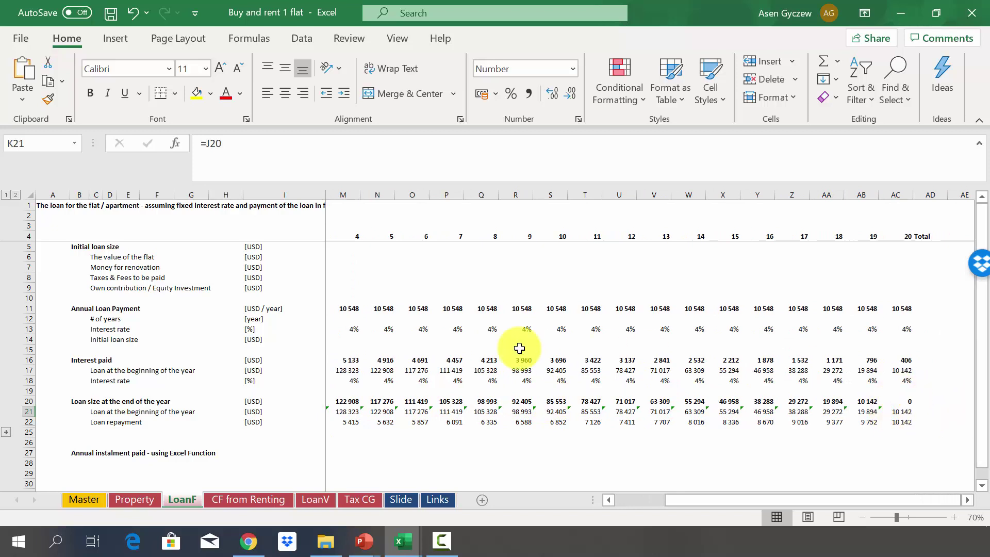
scroll(310, 351, left, 3)
click(338, 340)
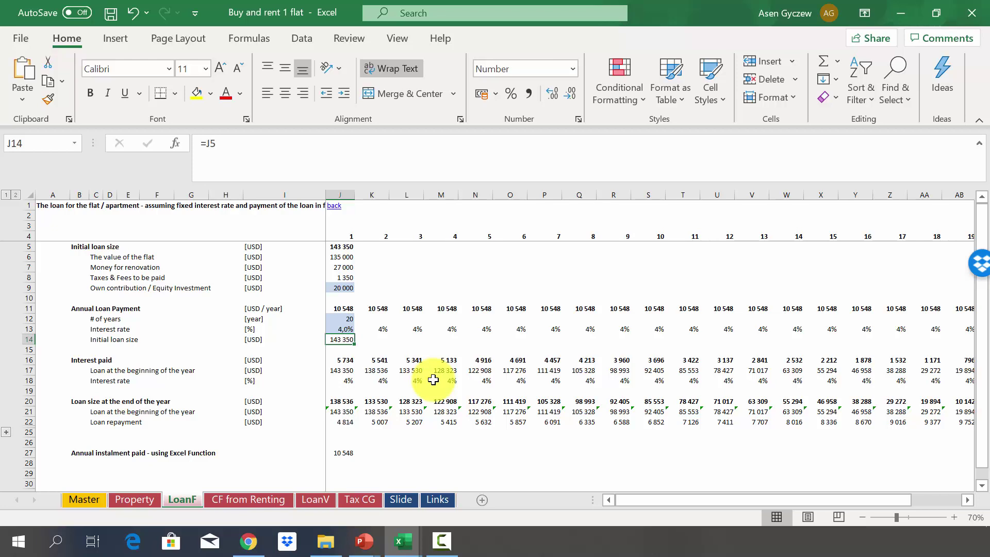
Open the LoanV sheet and examine the variable-rate Annual Loan Payment block with its remaining years and yearly interest rates.
click(321, 500)
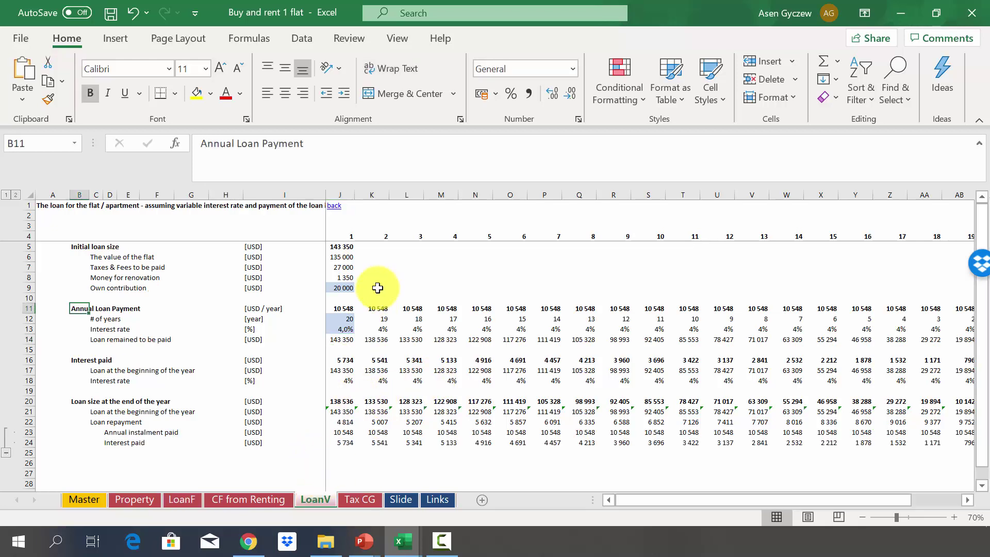
click(339, 316)
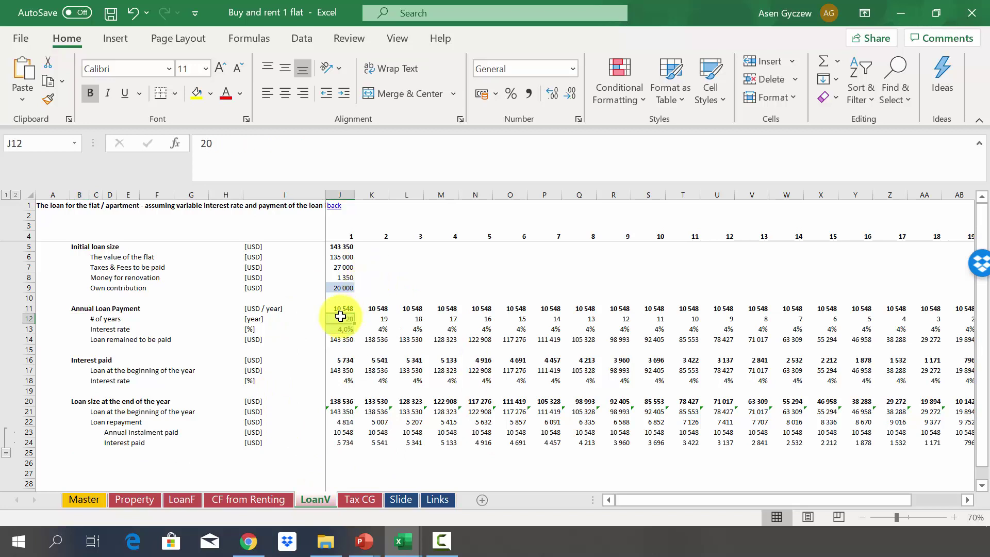
click(380, 306)
click(410, 329)
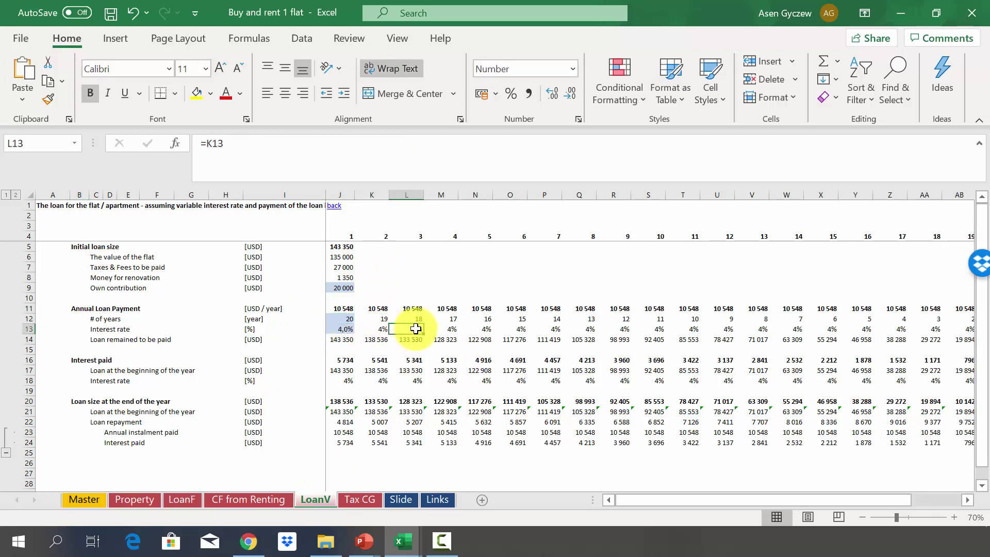
Shade the year 4 interest rate cell M13 light blue and set its rate to 3%.
click(450, 330)
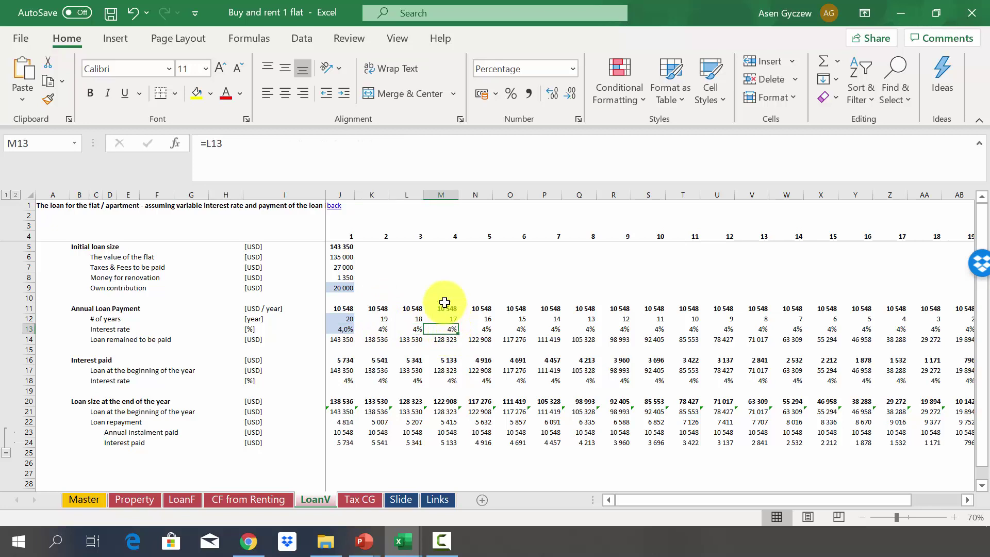
click(211, 96)
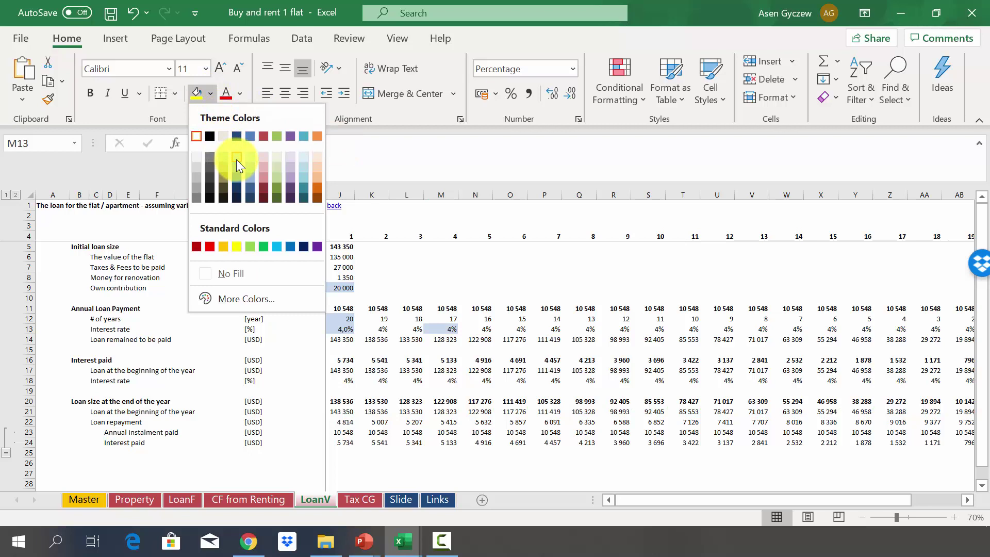
key(Escape)
text(3%)
key(Return)
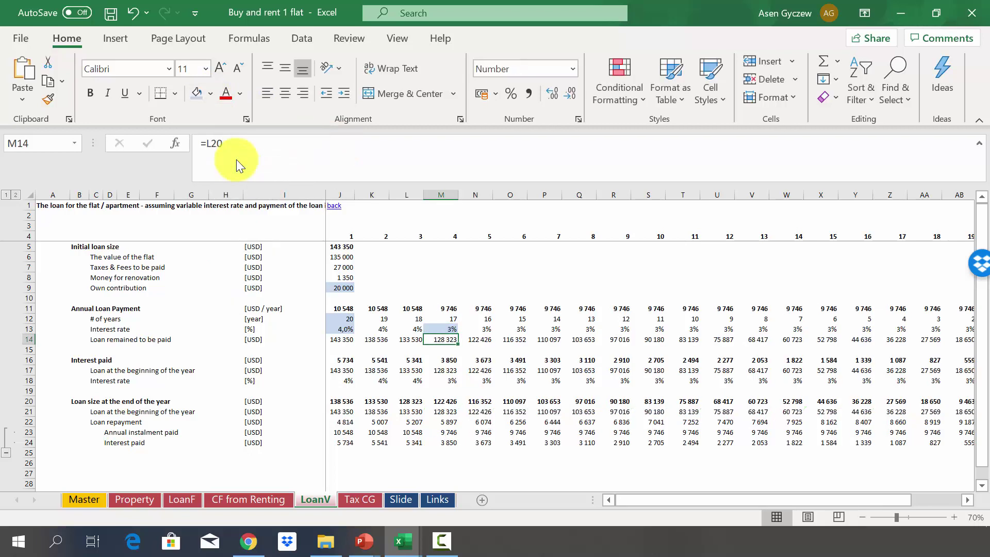
Set the year 4 interest rate in M13 to 6%.
key(Up)
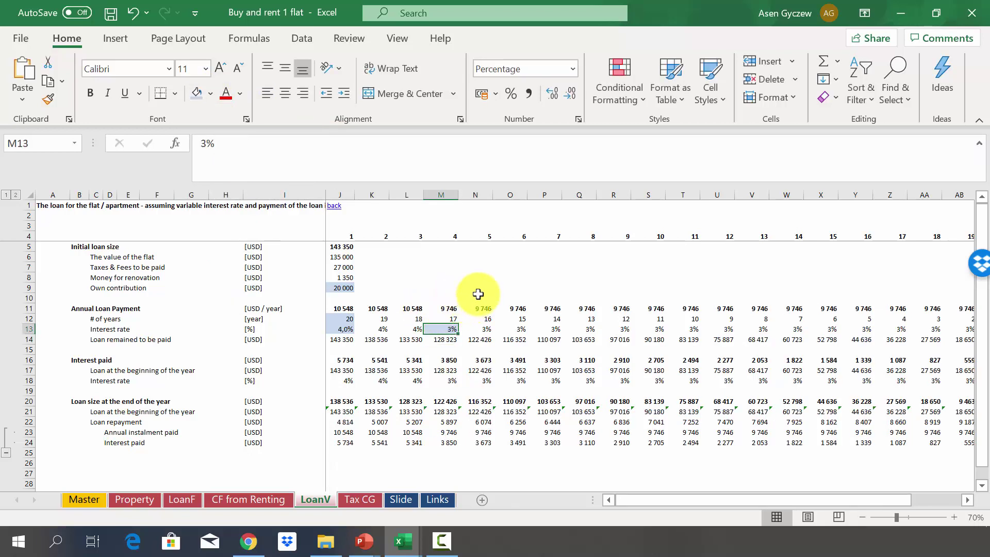
text(6%)
key(Return)
key(Up)
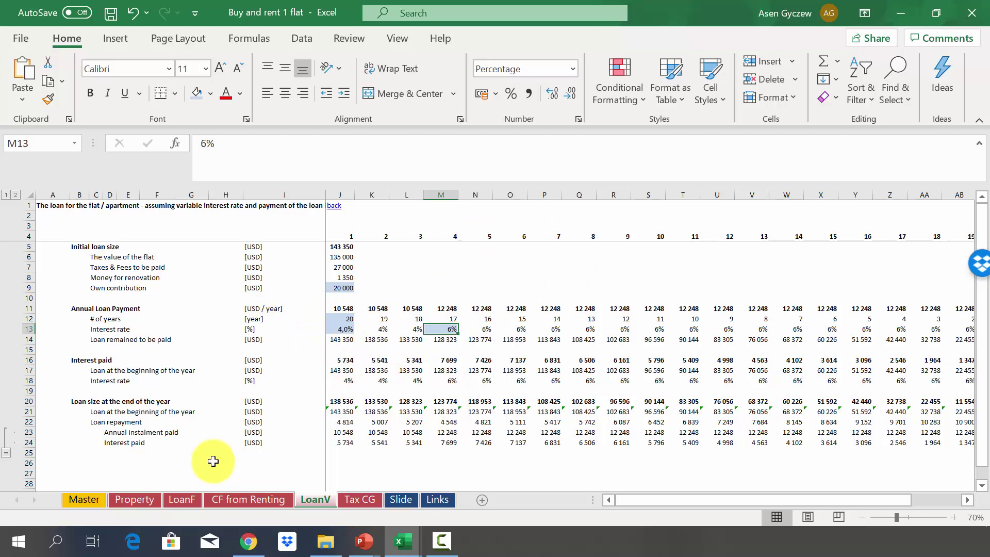
Check the year 3 annual loan payment formula in L11 and open the cash flow from renting sheet via the Master sheet.
click(397, 309)
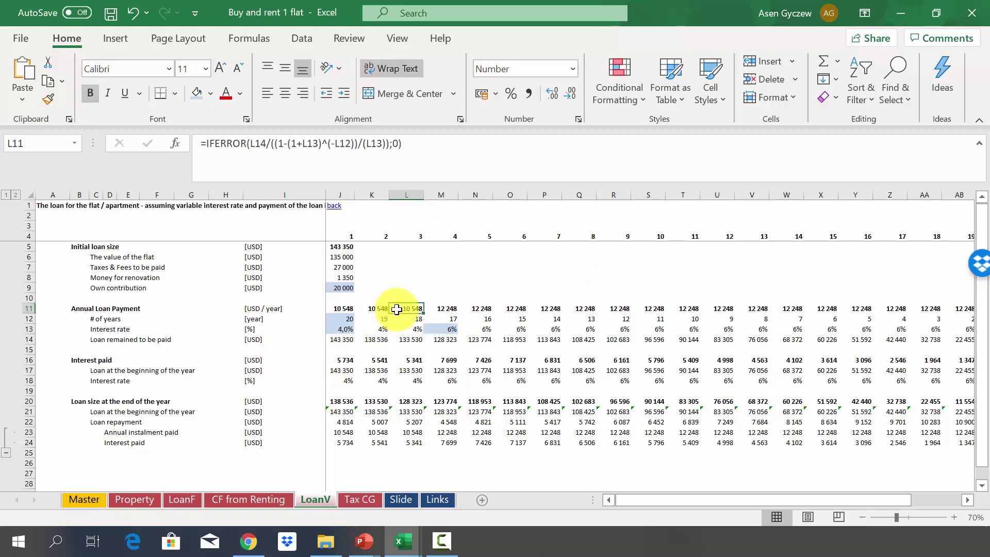
click(427, 269)
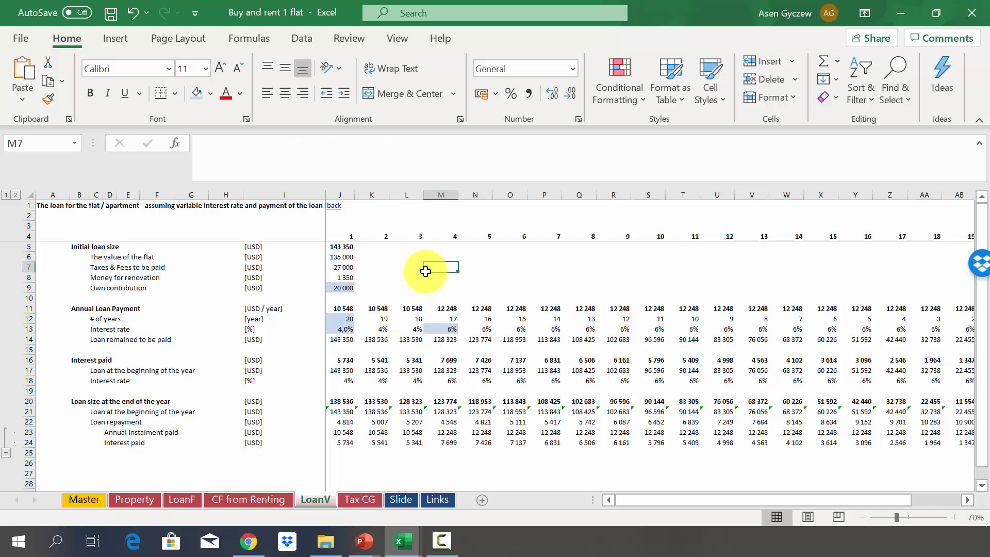
key(ctrl+Page_Up)
key(ctrl+Page_Up)
key(ctrl+Page_Up)
key(ctrl+Page_Up)
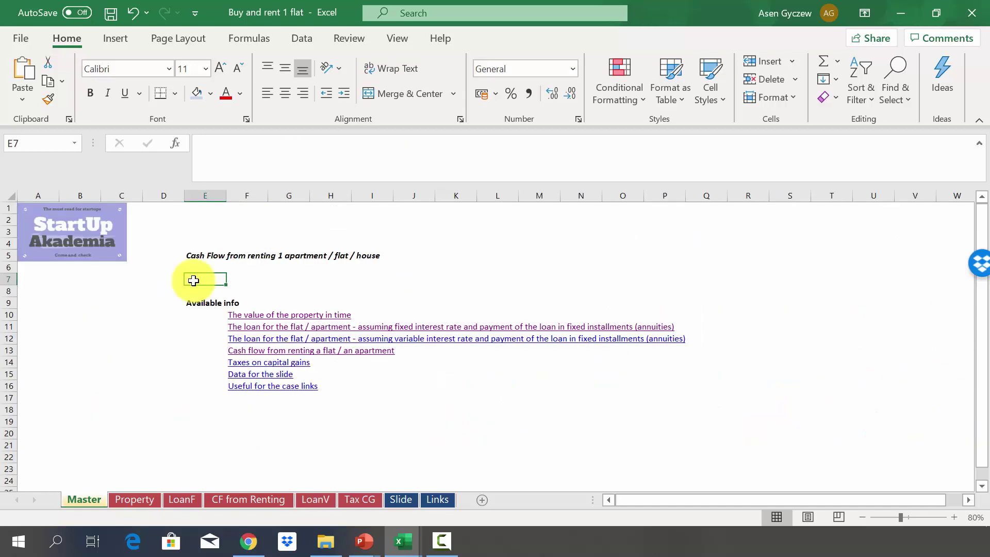
click(232, 351)
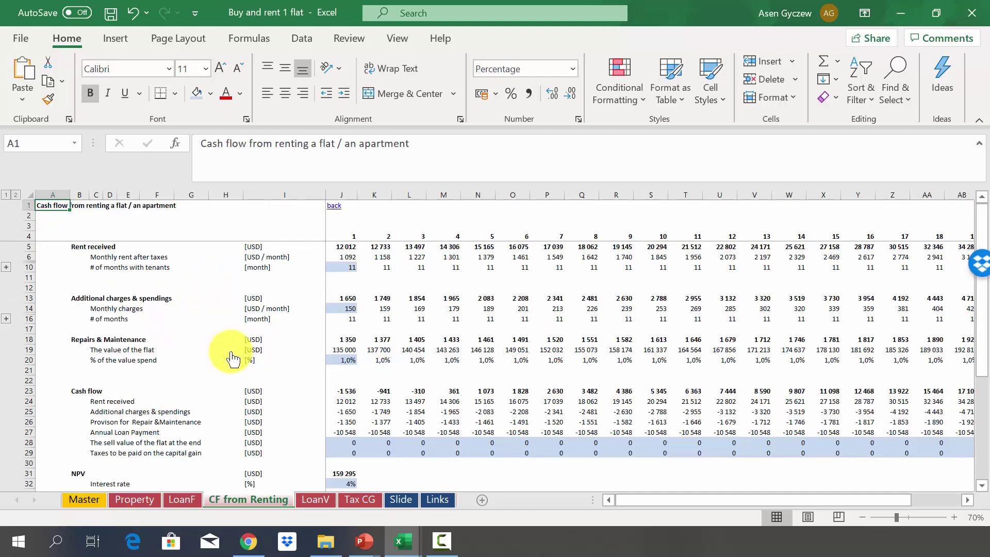
Examine the Rent received row and compare the year 1 and year 10 columns.
click(203, 256)
click(26, 246)
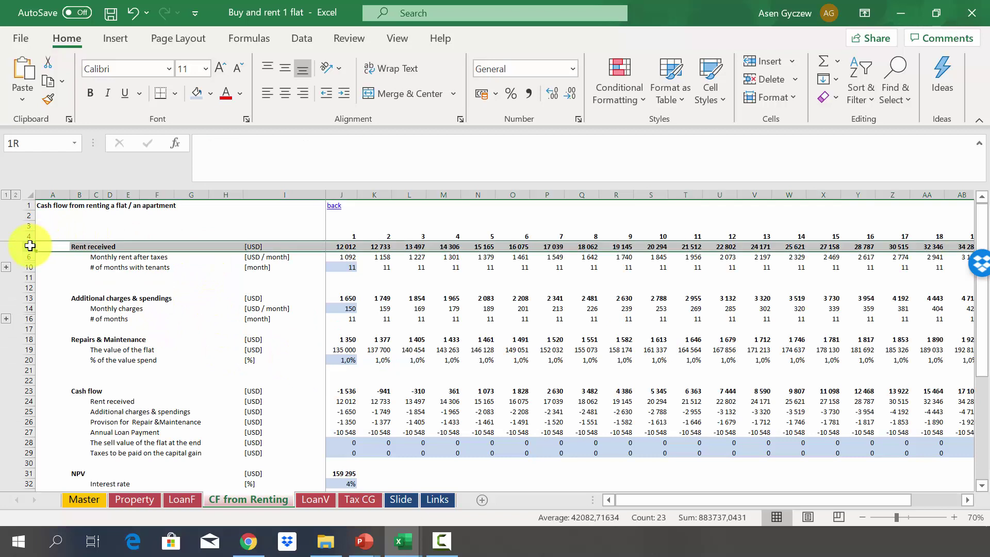
click(345, 187)
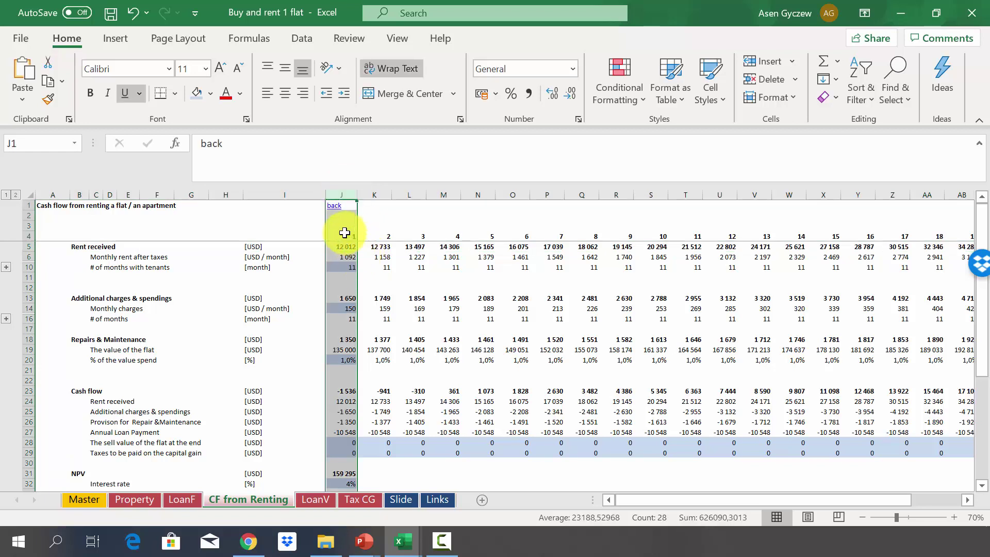
click(654, 247)
click(656, 195)
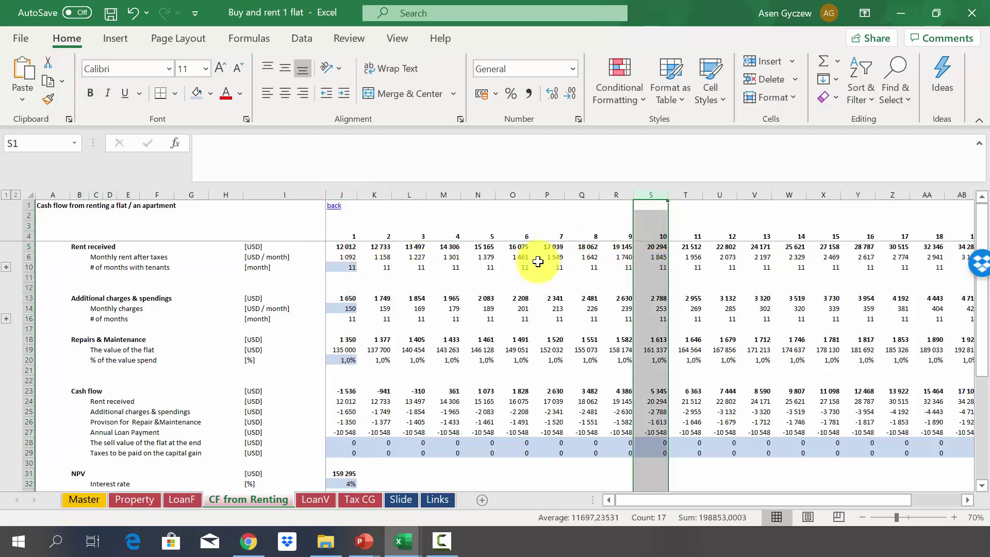
Review what makes up Rent received: monthly rent after taxes and the number of months with tenants in J10.
click(29, 248)
click(22, 256)
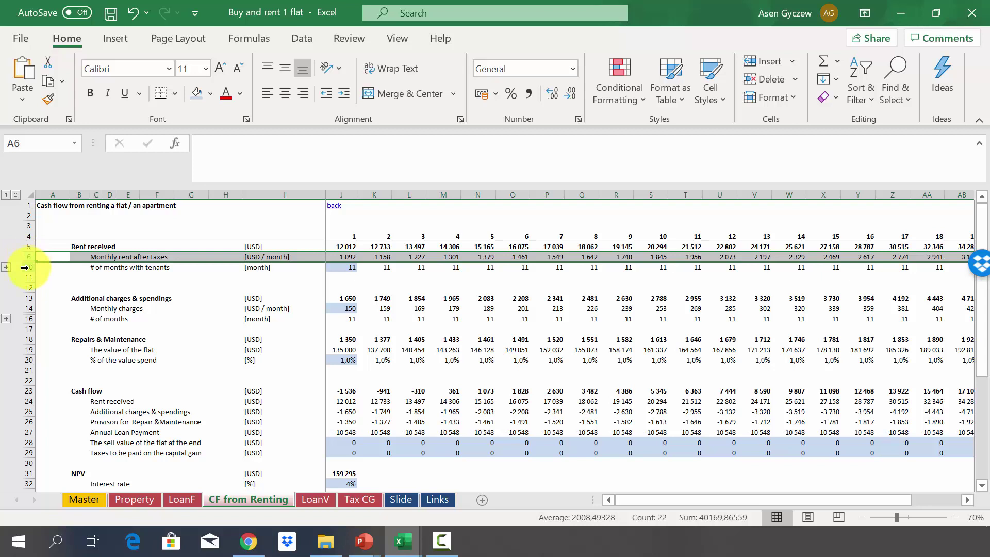
click(25, 267)
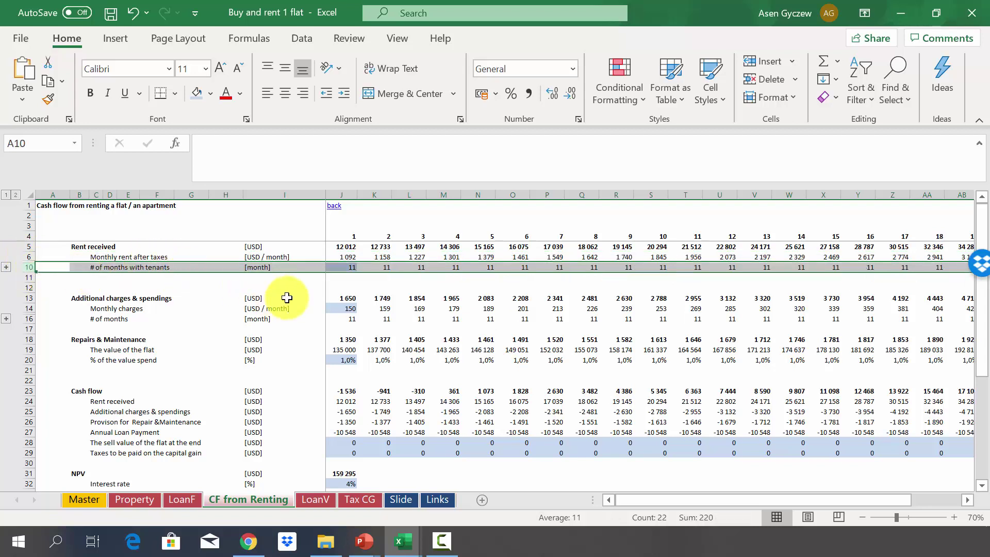
click(344, 266)
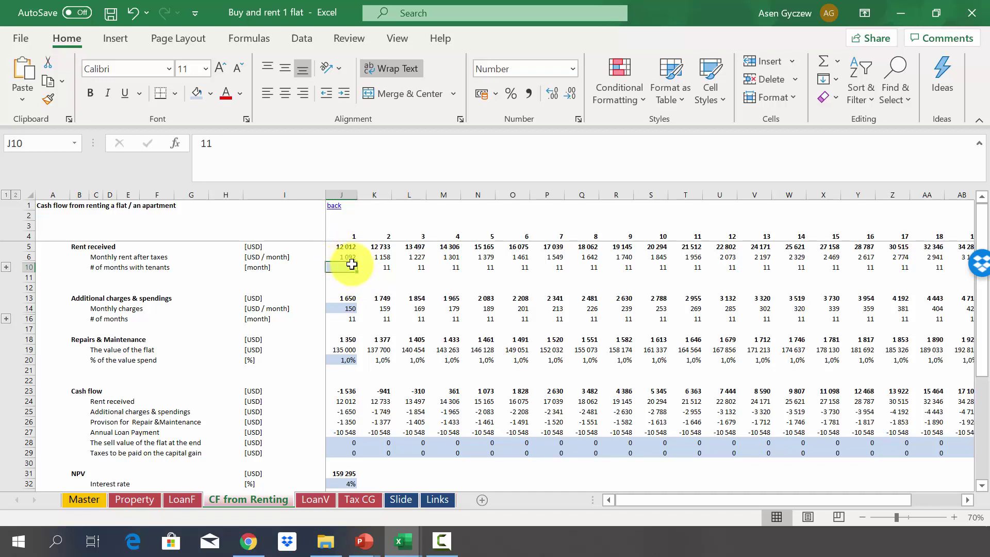
Expand the monthly rent details and examine rent before taxes, tax paid, the price increase, the K7 formula and year 10.
click(5, 268)
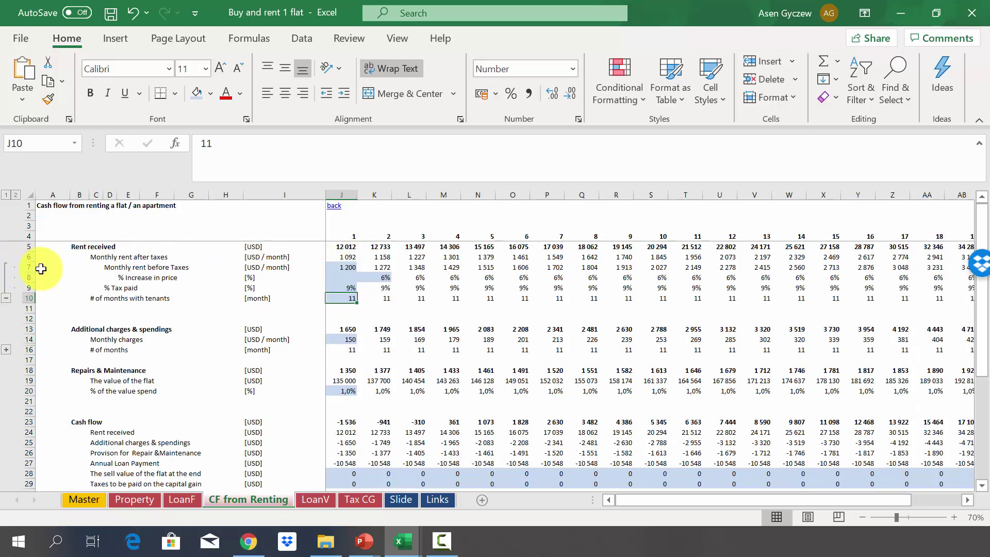
click(29, 266)
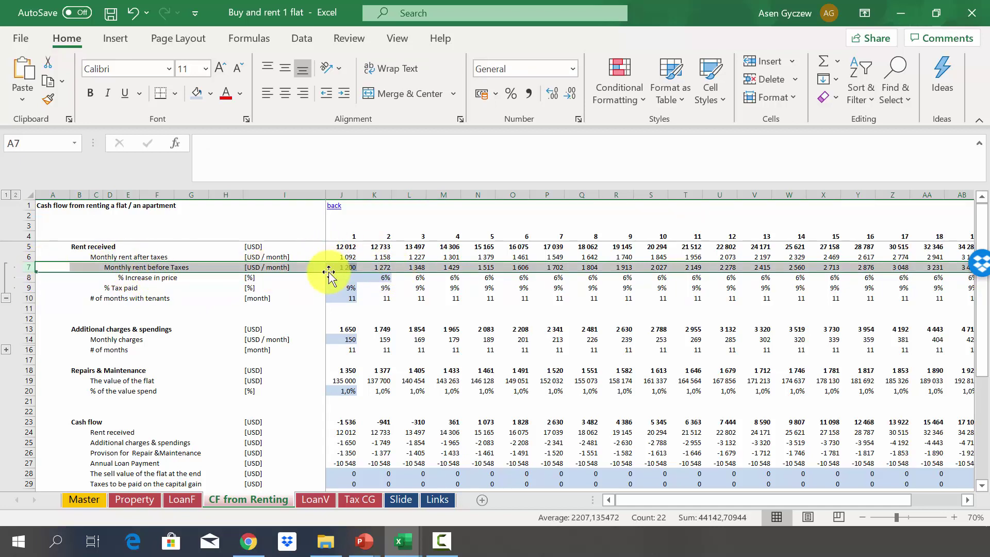
click(29, 287)
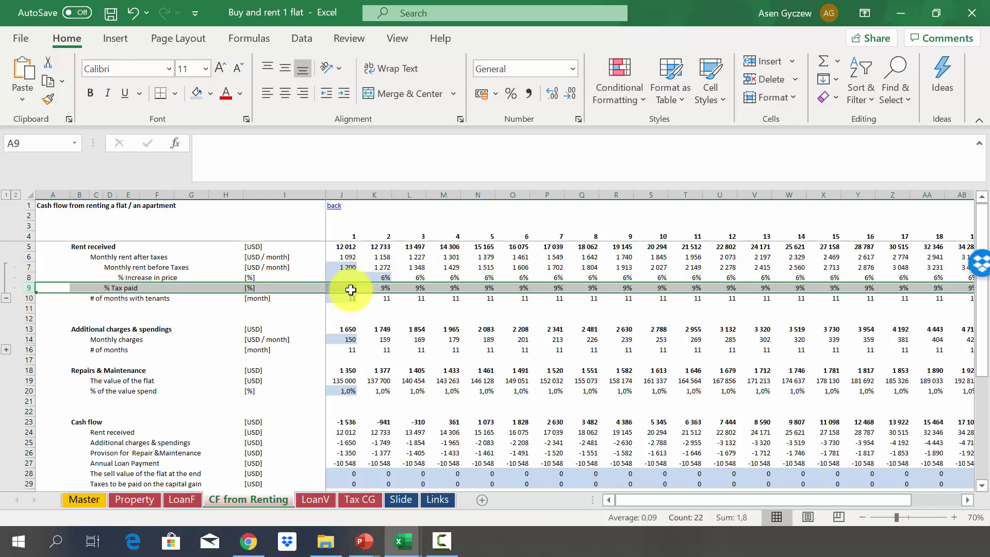
click(26, 278)
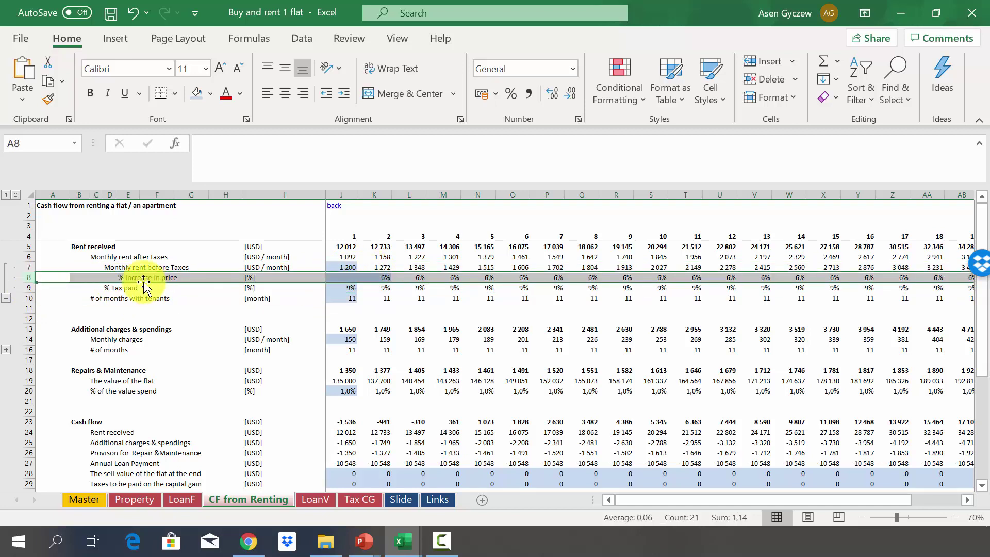
click(363, 265)
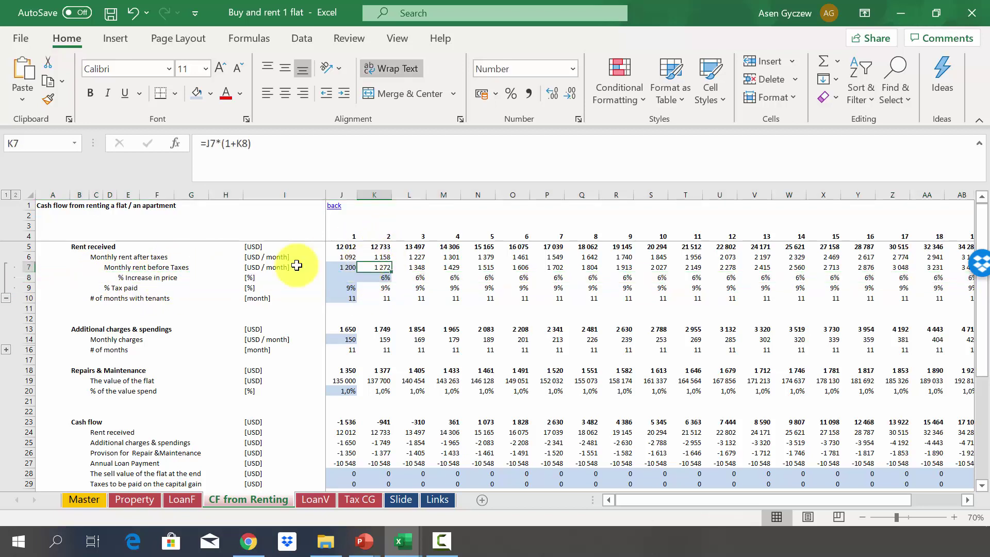
click(19, 267)
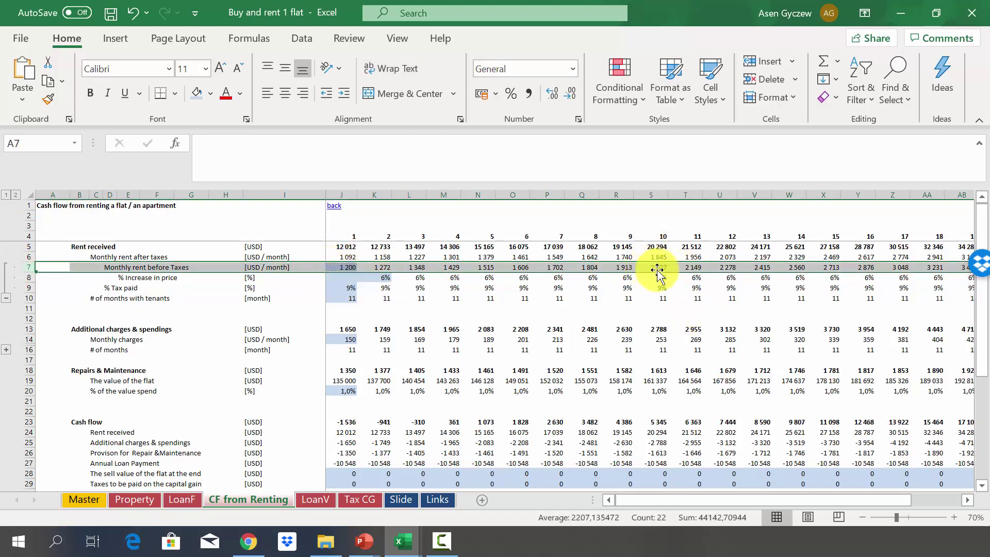
click(651, 195)
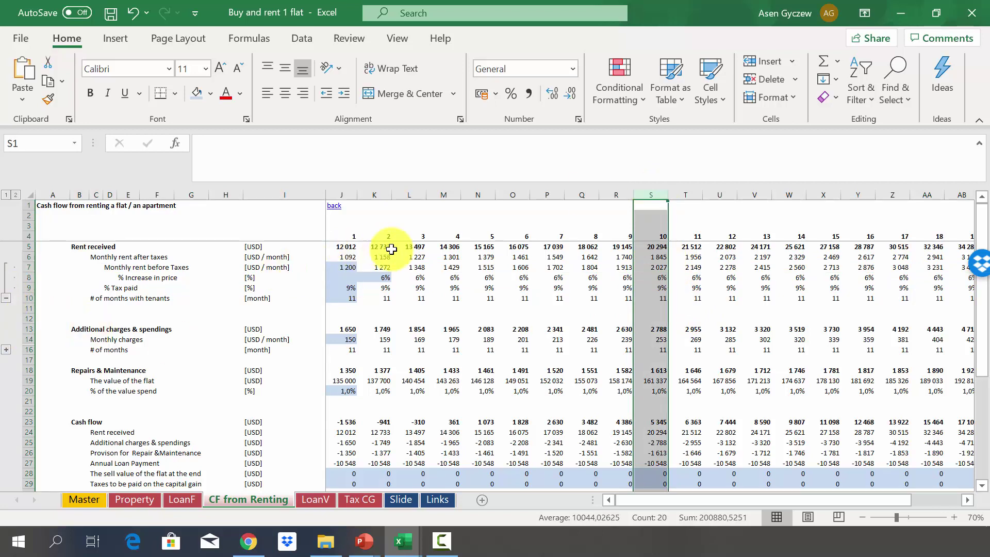
Test a 3% yearly rent increase in K8 and undo the change.
click(380, 274)
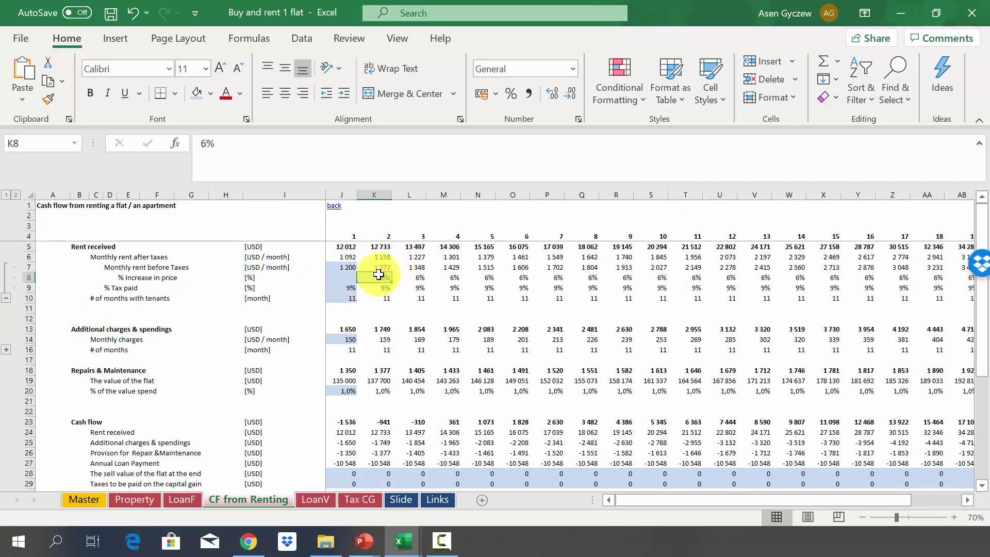
text(3)
key(Return)
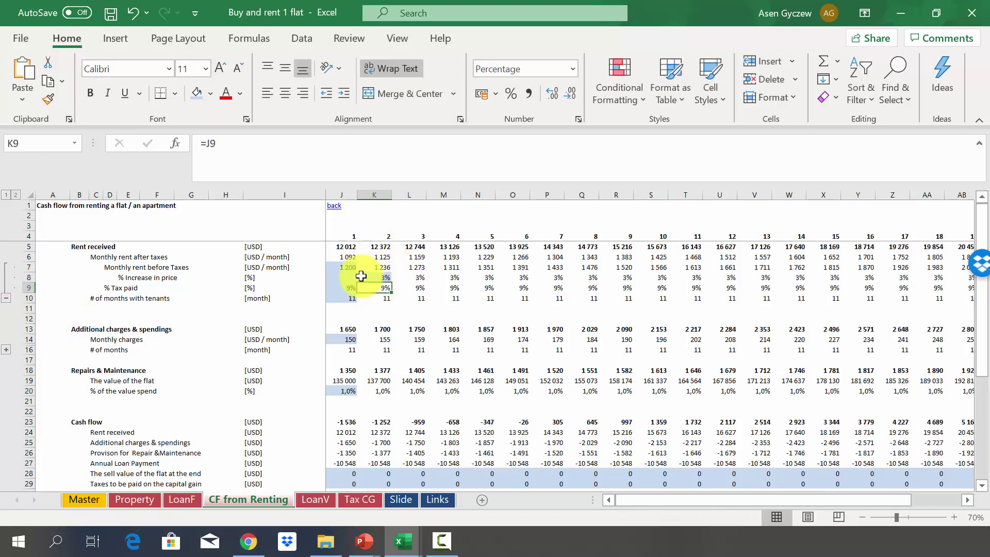
click(133, 13)
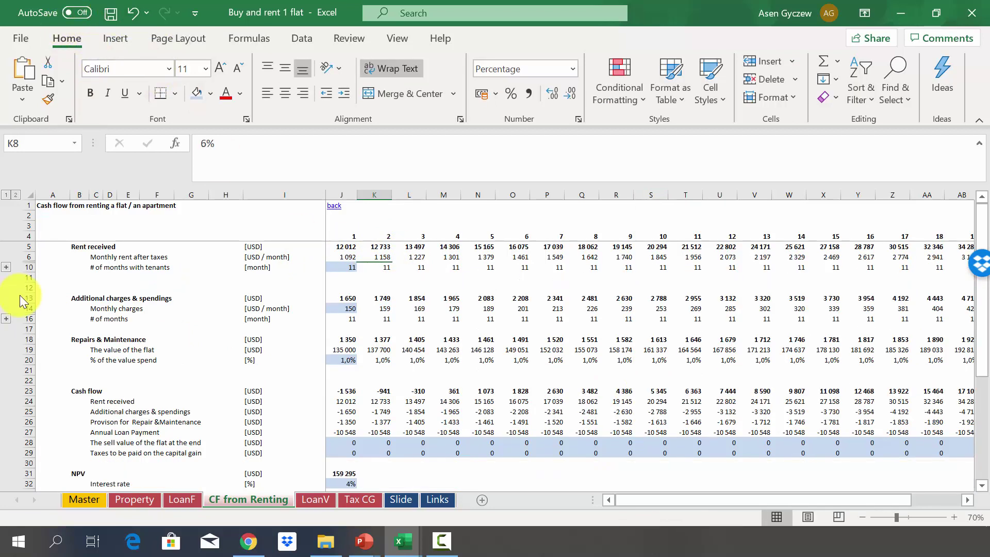
Examine Additional charges & spendings with its monthly charges, checking the yearly formulas for year 1 and year 10.
click(28, 300)
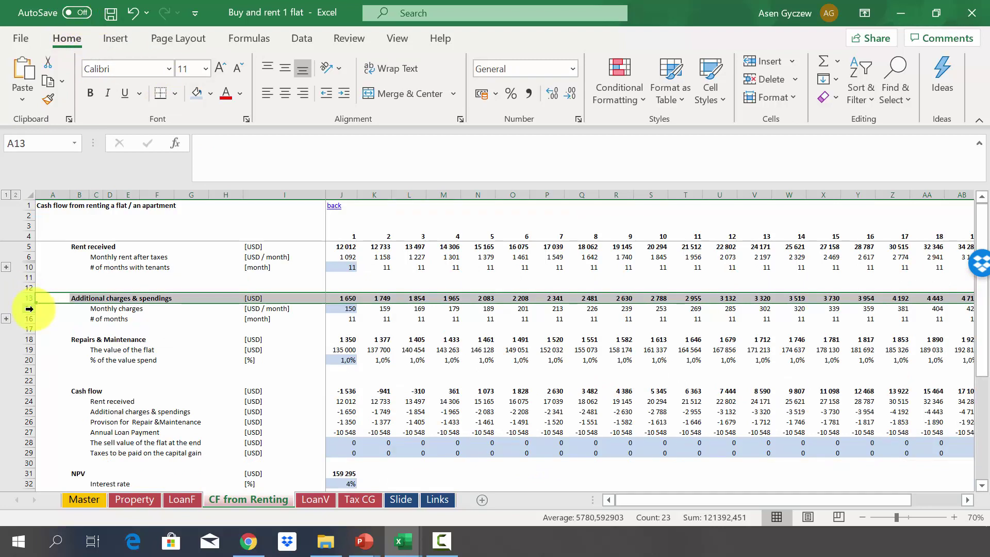
click(29, 308)
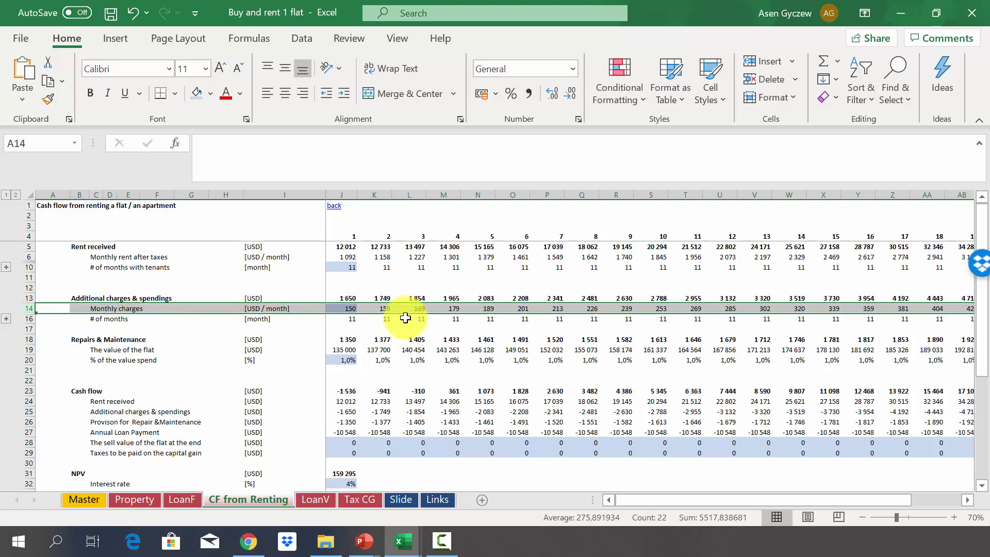
click(344, 308)
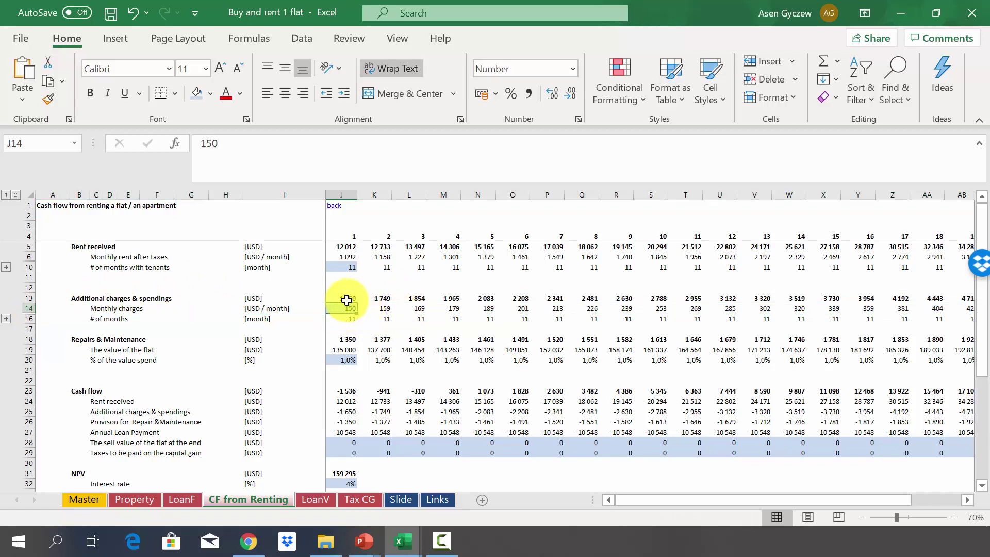
click(338, 297)
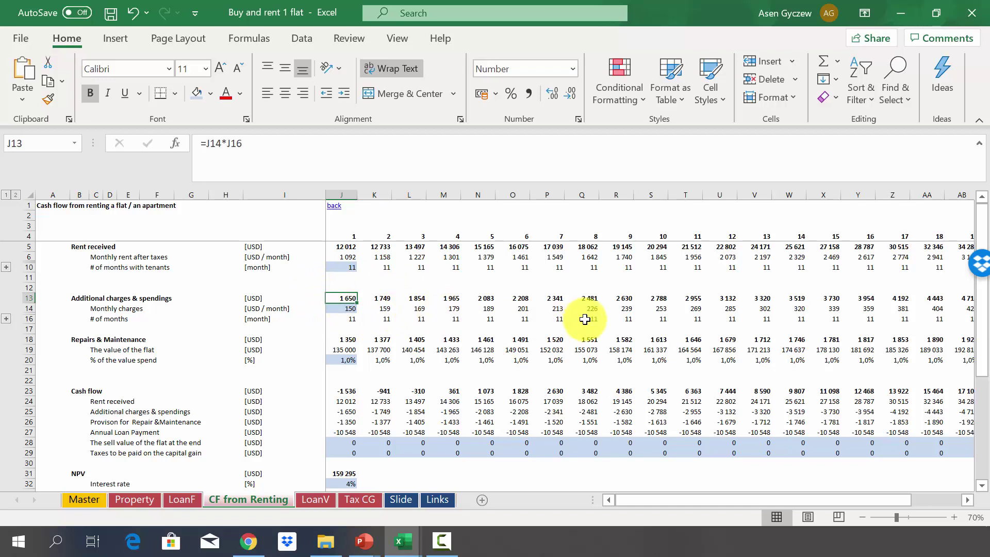
click(640, 298)
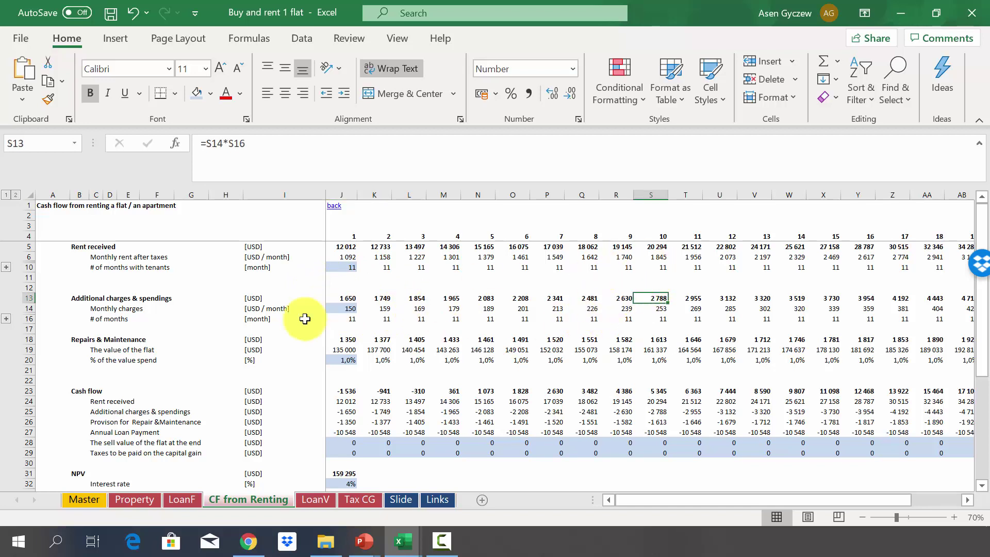
Expand the monthly charges details to view the % Increase in price row, and collapse them again.
click(6, 318)
click(25, 319)
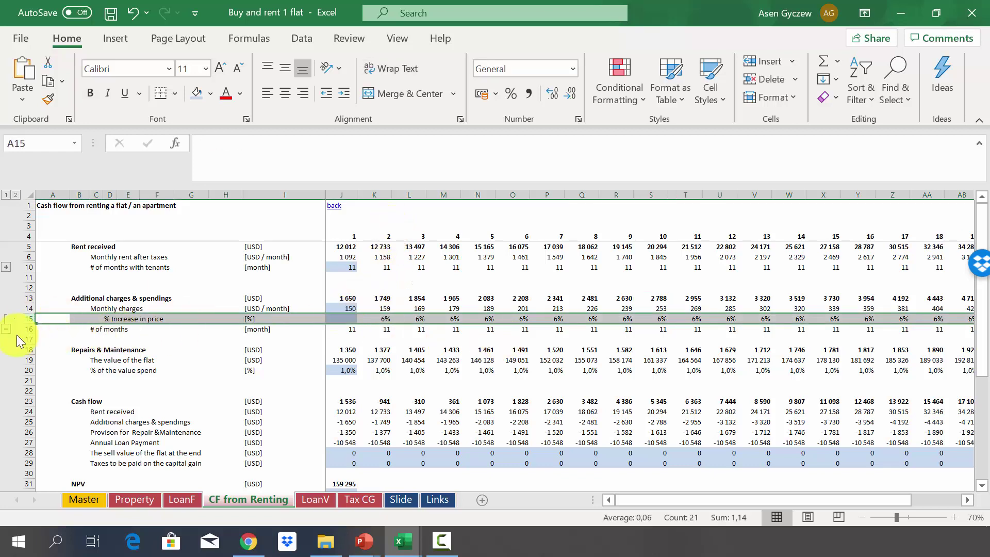
click(7, 329)
Review the Repairs & Maintenance block, checking the flat value link in K19 and the percentage of value spent in J20.
click(26, 339)
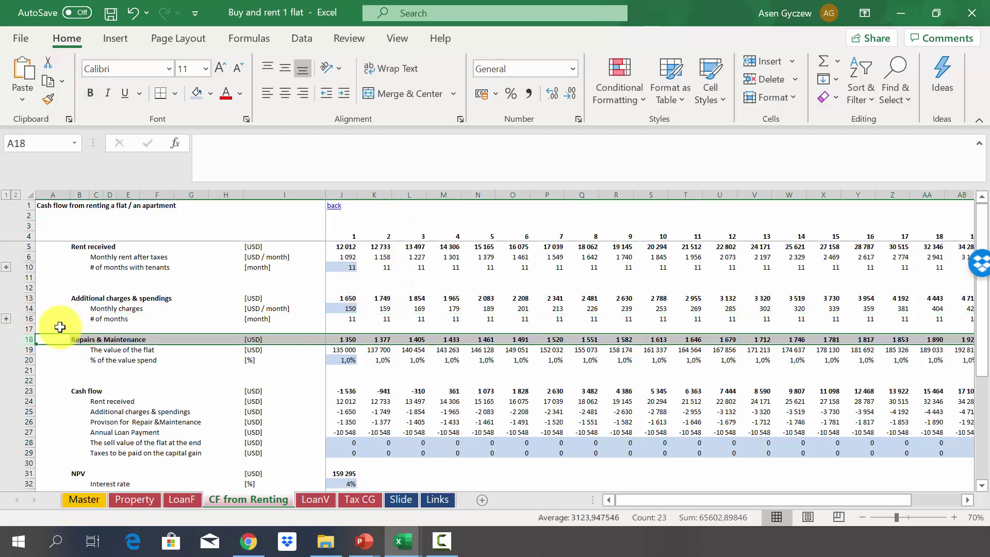
click(27, 350)
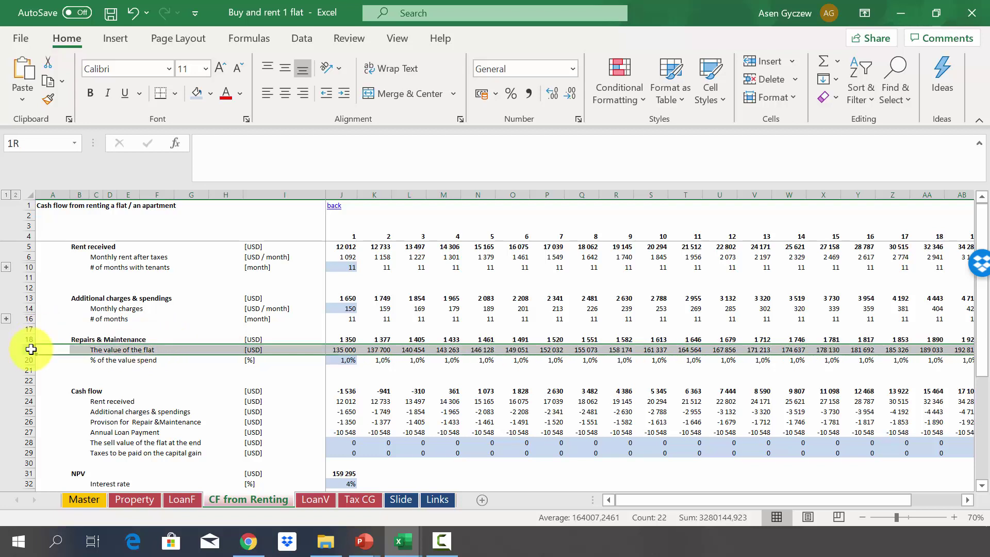
click(377, 350)
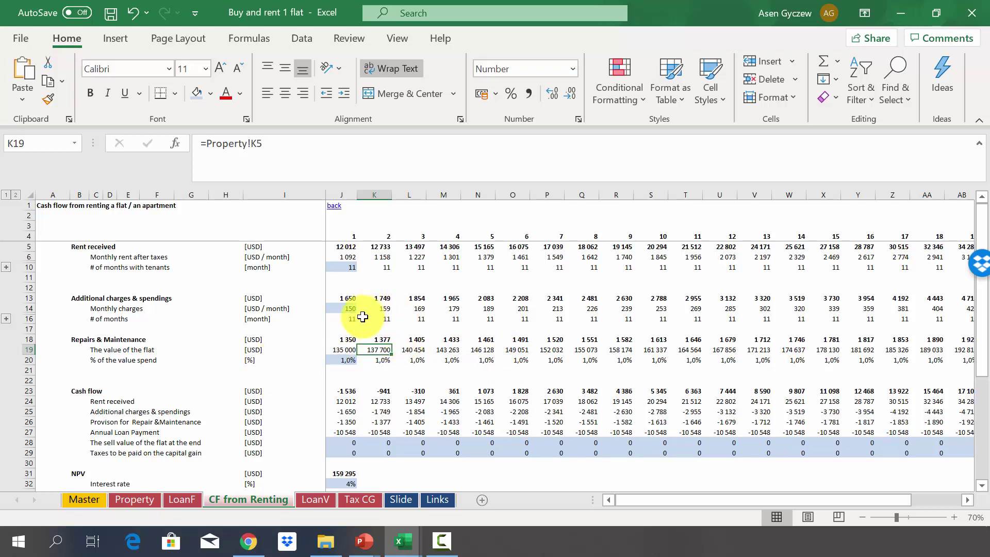
click(24, 360)
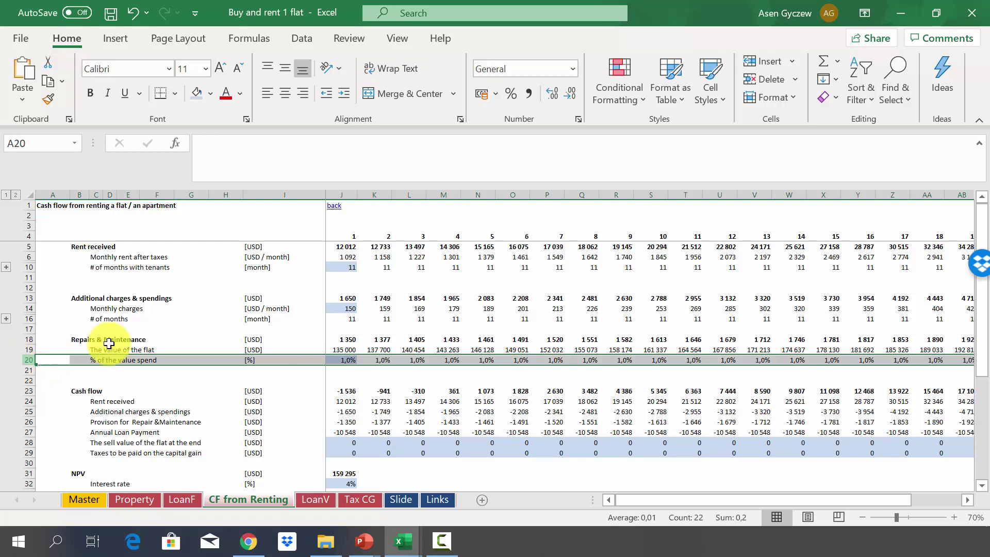
click(343, 360)
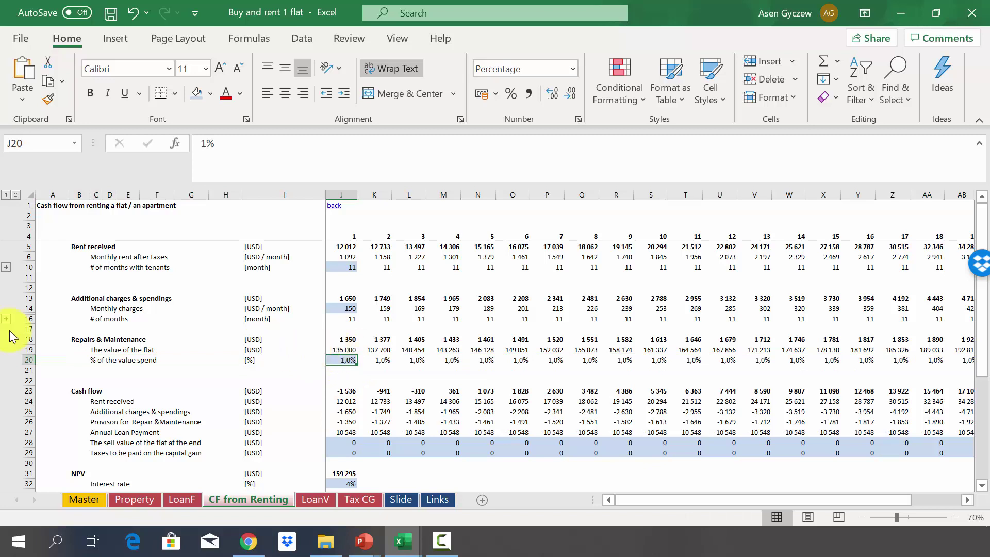
click(28, 339)
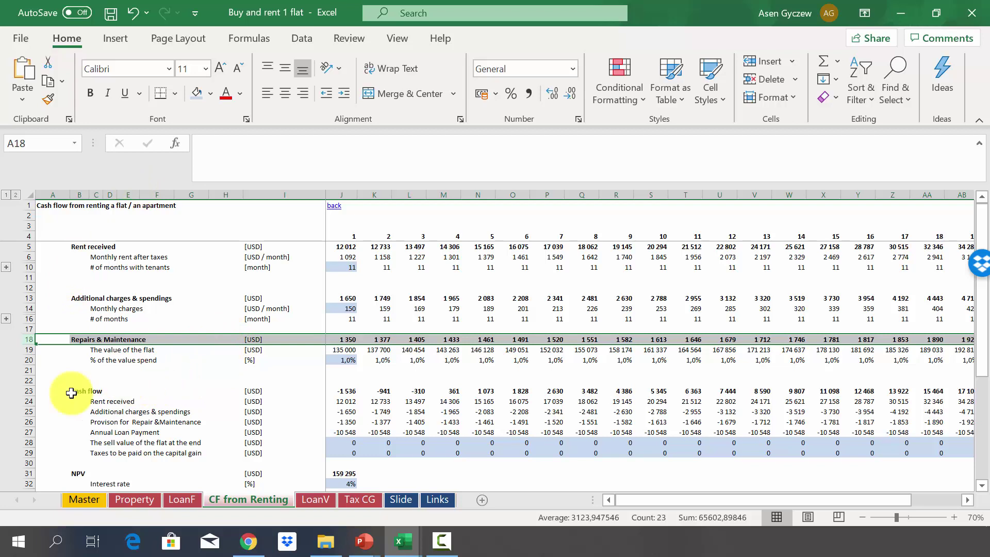
Examine the Cash flow row and its components in the year 4 column.
click(28, 391)
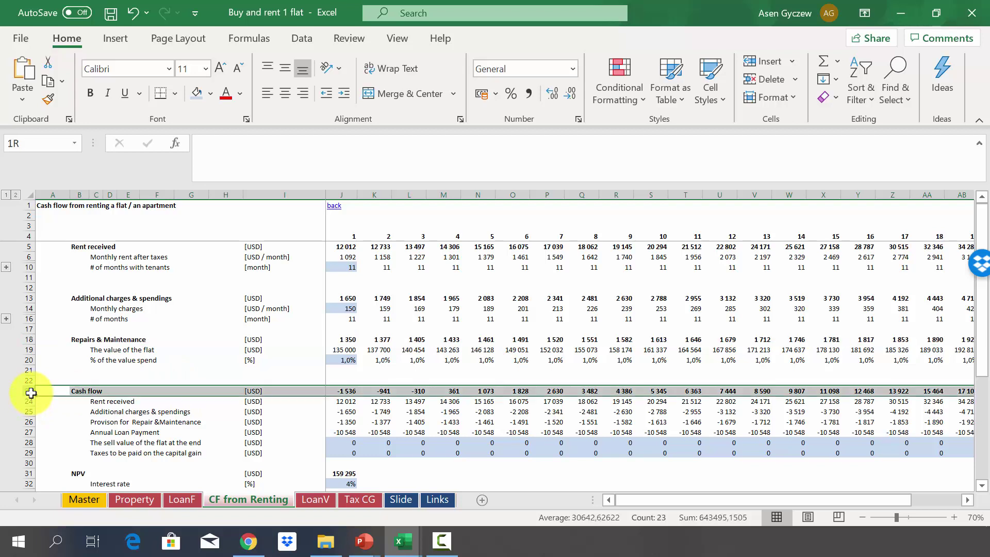
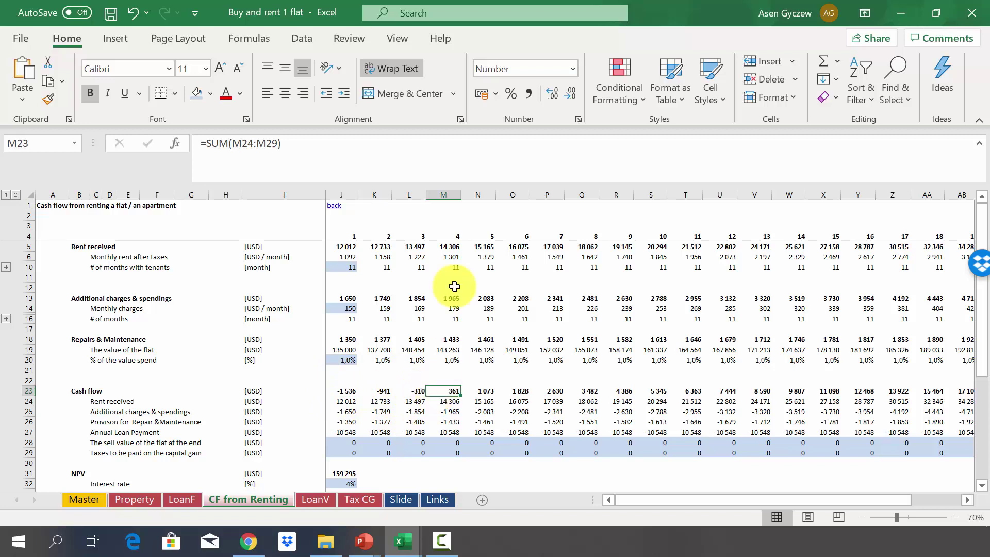
click(444, 194)
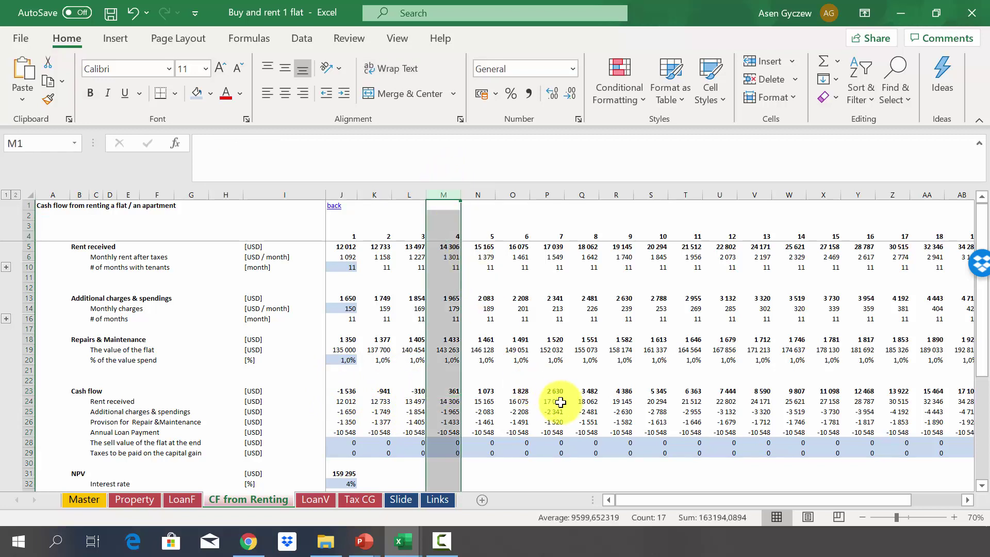
Examine the year 14 cash flow, checking the total formula in W23 and the rent link in W24.
click(807, 391)
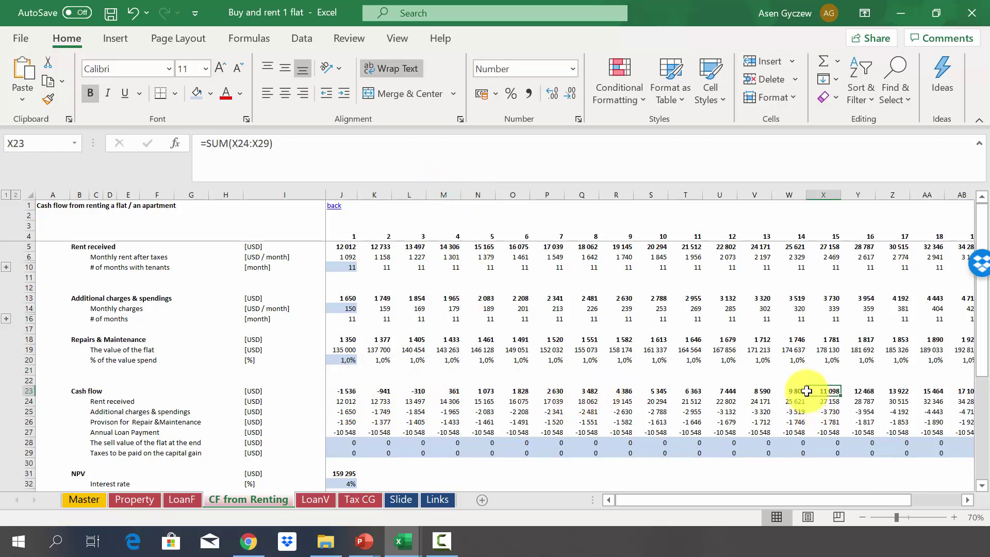
click(779, 194)
click(782, 391)
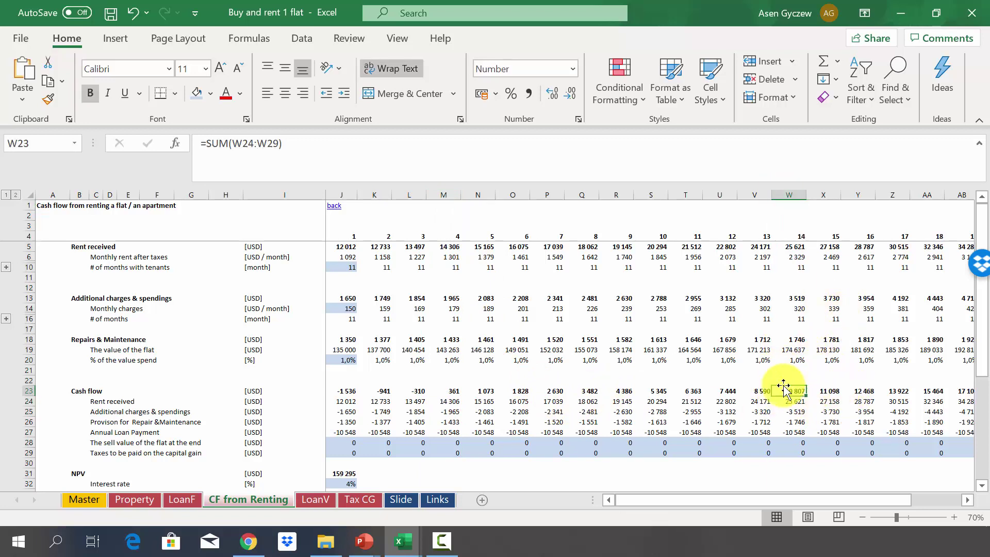
click(782, 403)
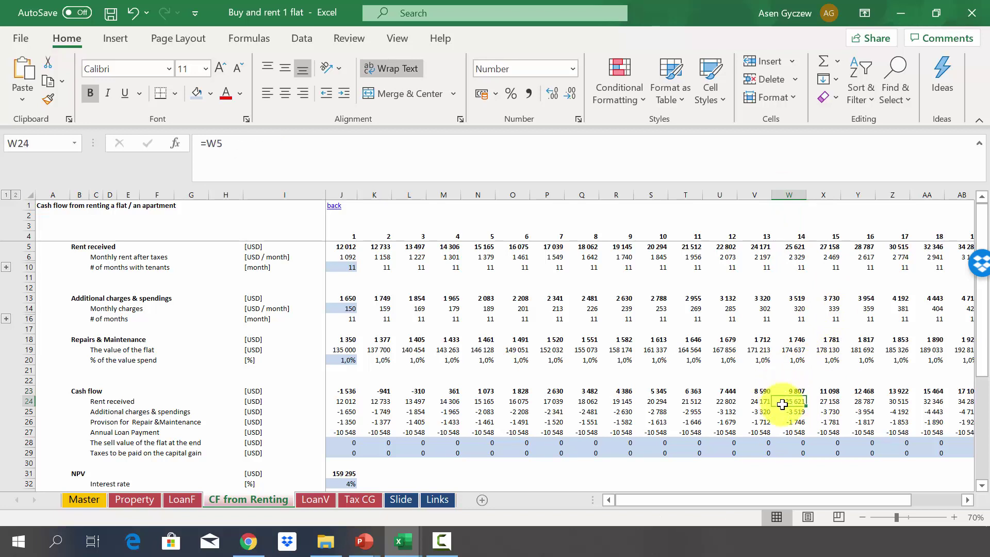
click(780, 432)
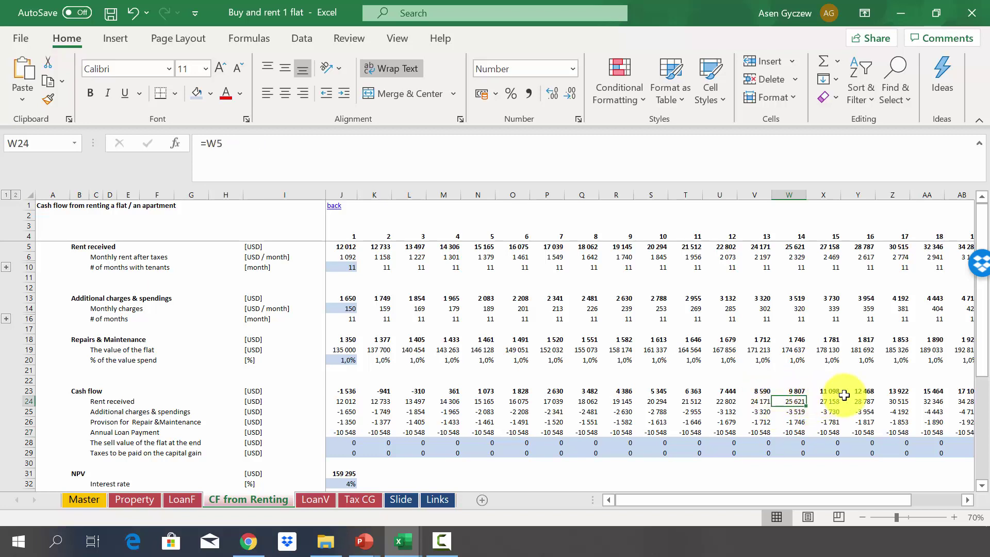
Review the year 20 cash flow, checking the flat's sell value, capital gain tax and sum formulas, and highlight the Total column.
scroll(844, 395, right, 4)
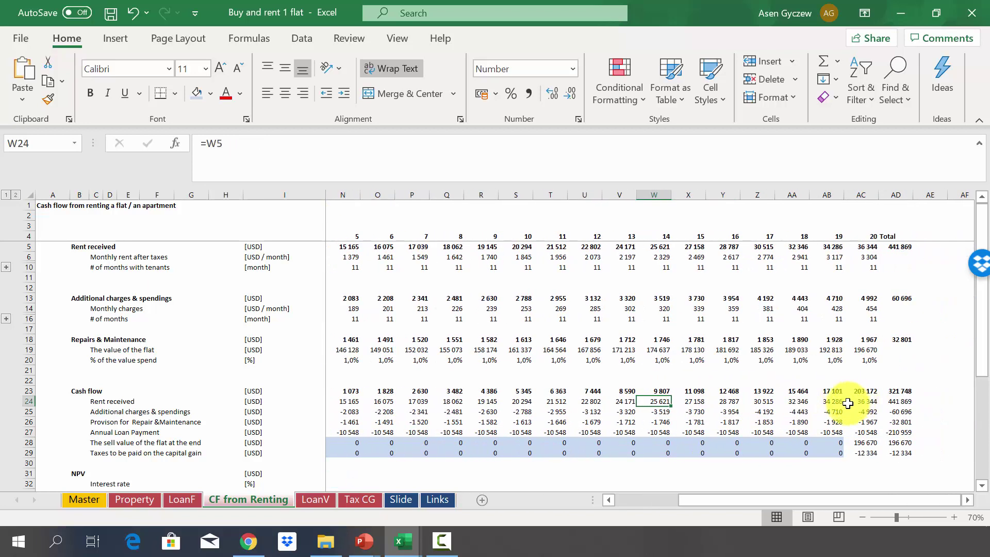
click(848, 403)
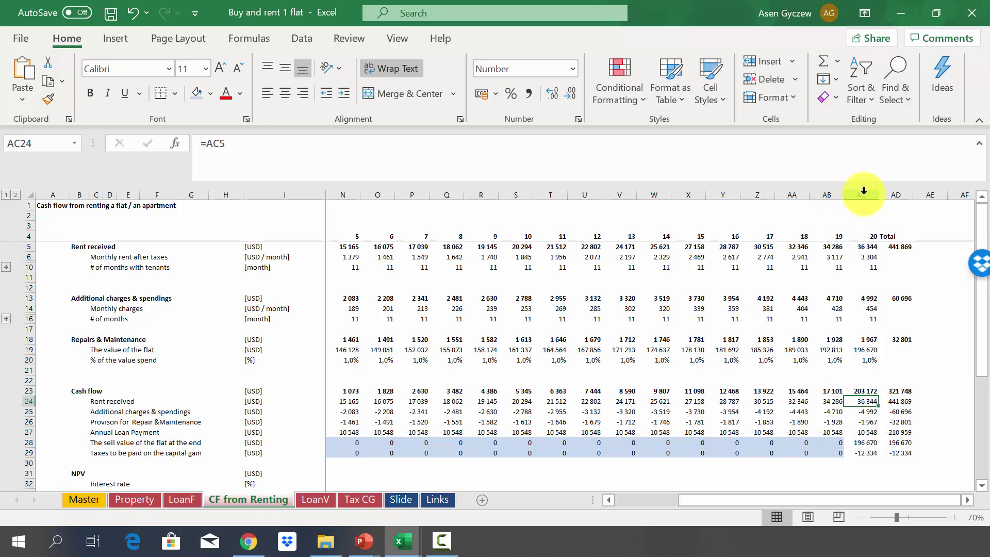
click(864, 194)
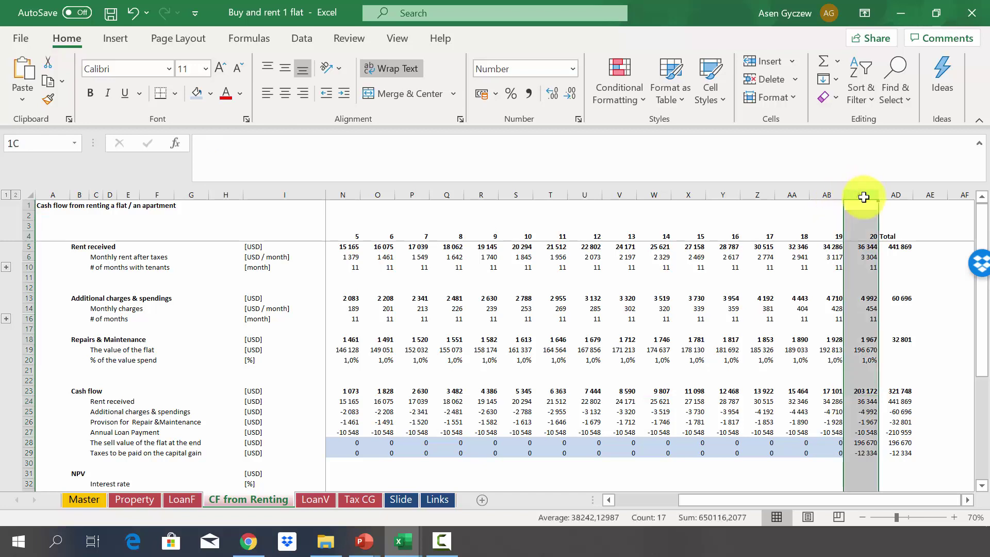
click(872, 443)
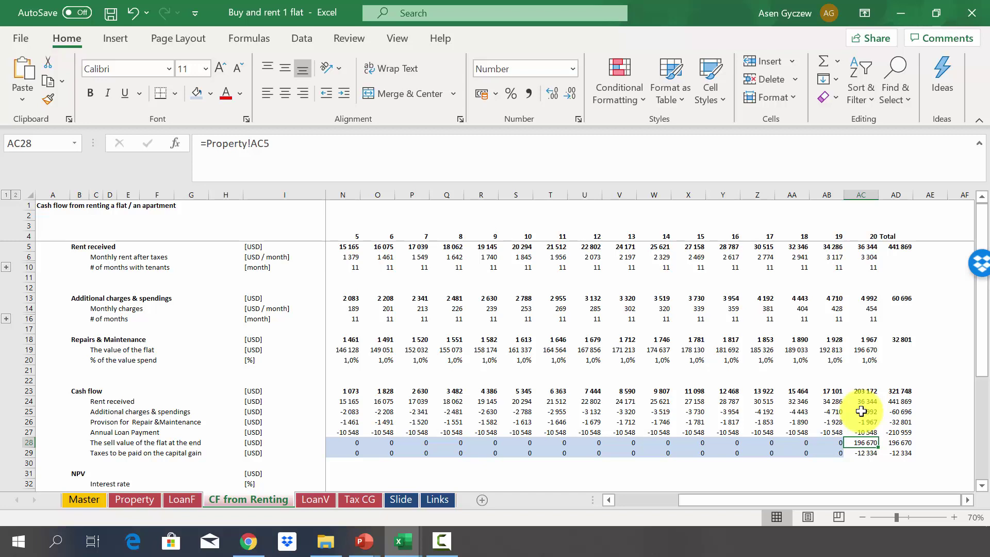
click(858, 451)
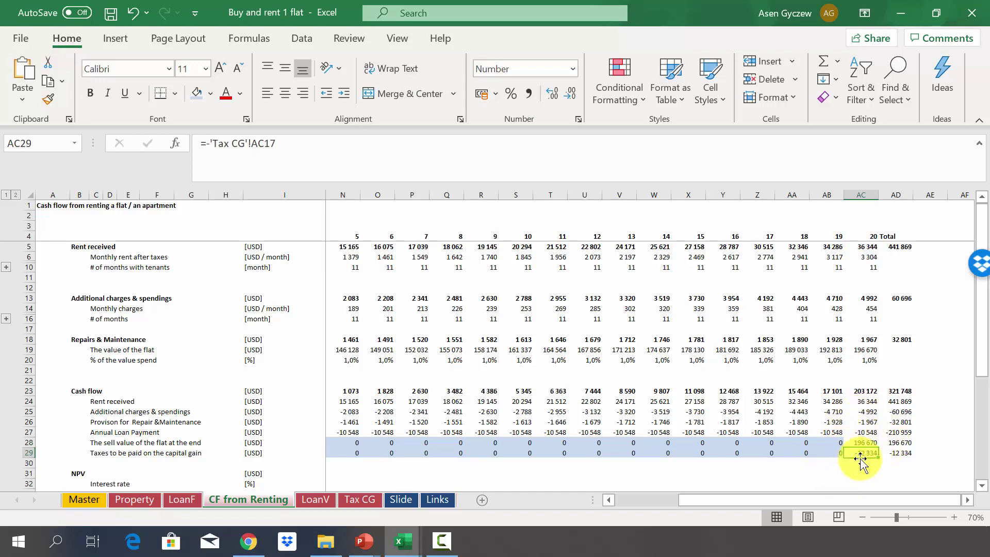
click(857, 390)
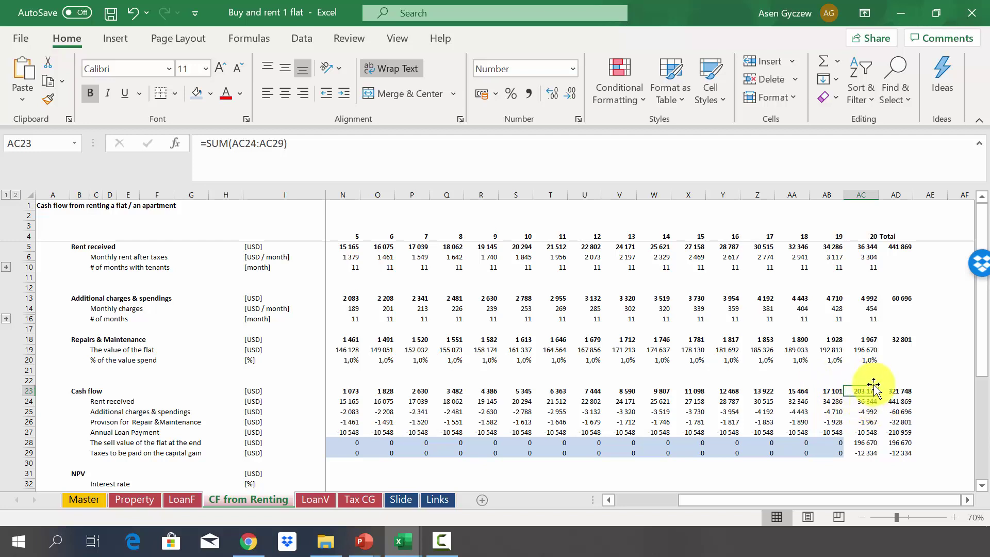
click(446, 401)
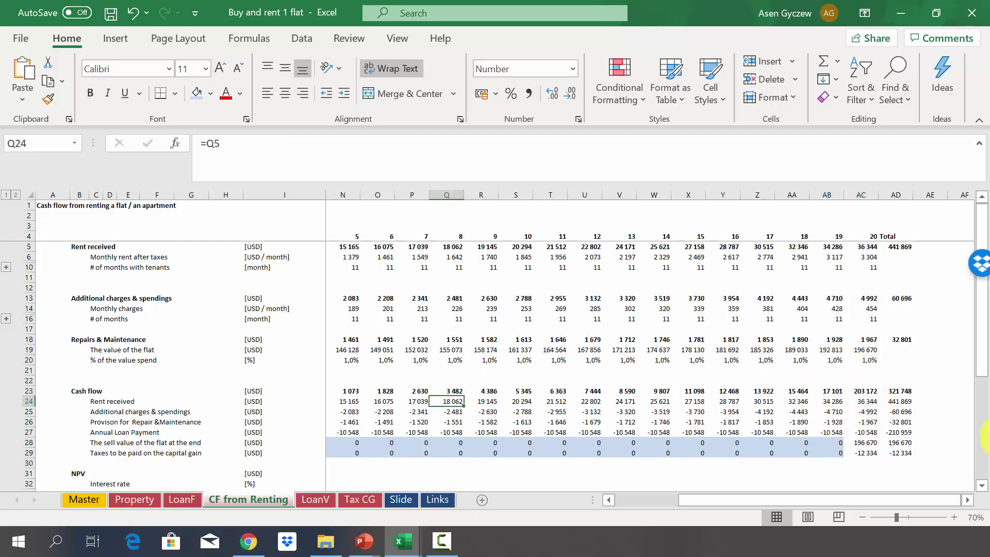
click(896, 194)
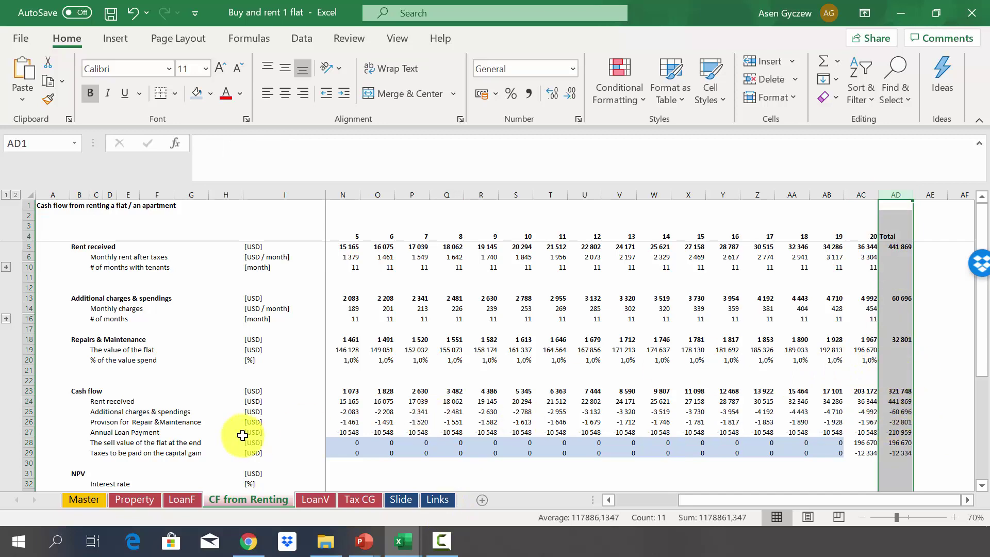
Review the NPV row with its interest rate in J32, and check the IRR formula in J34.
scroll(242, 436, down, 2)
click(385, 400)
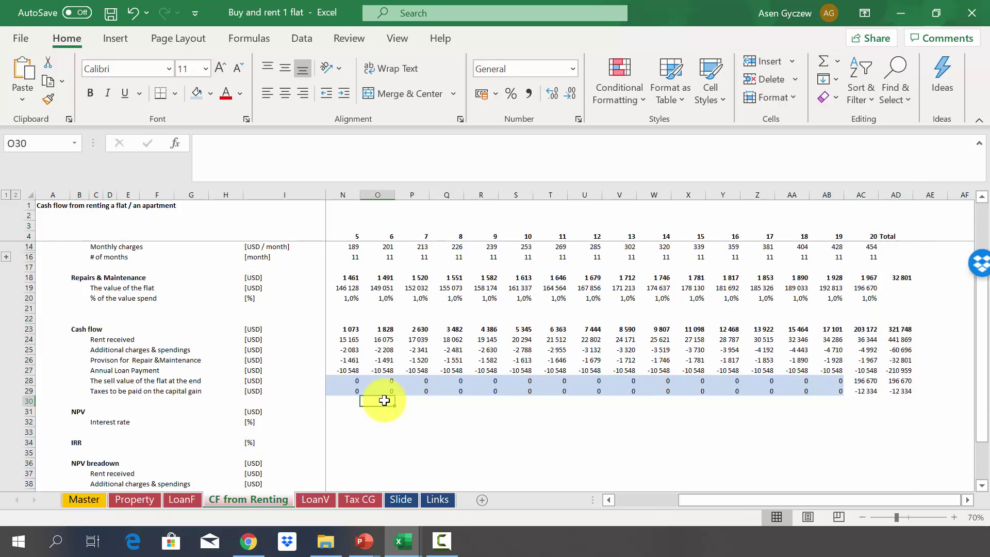
scroll(385, 400, left, 4)
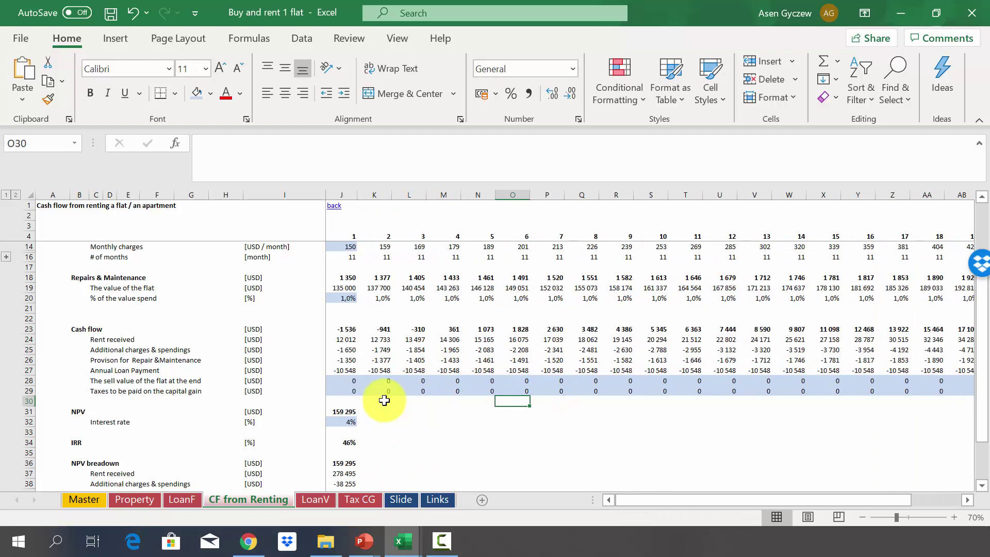
click(27, 411)
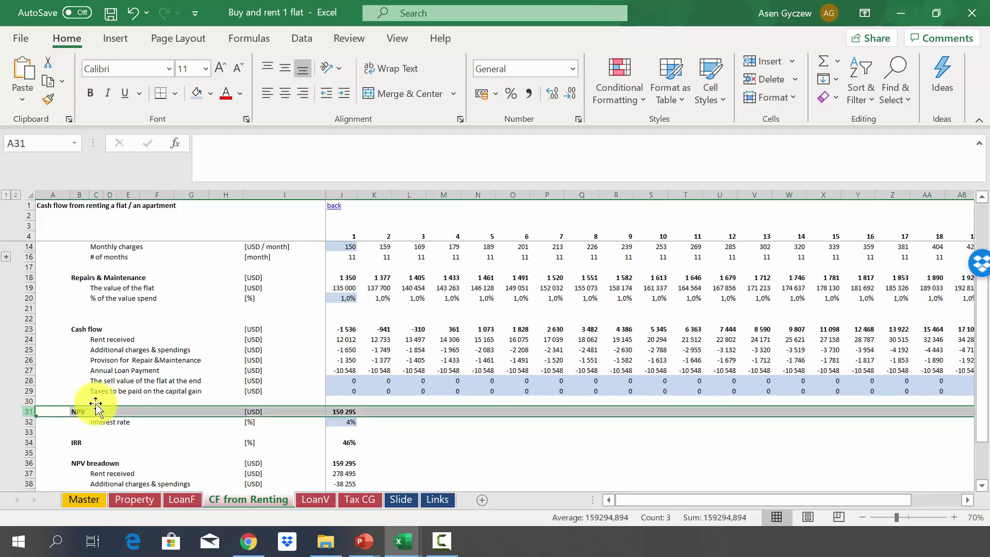
click(341, 422)
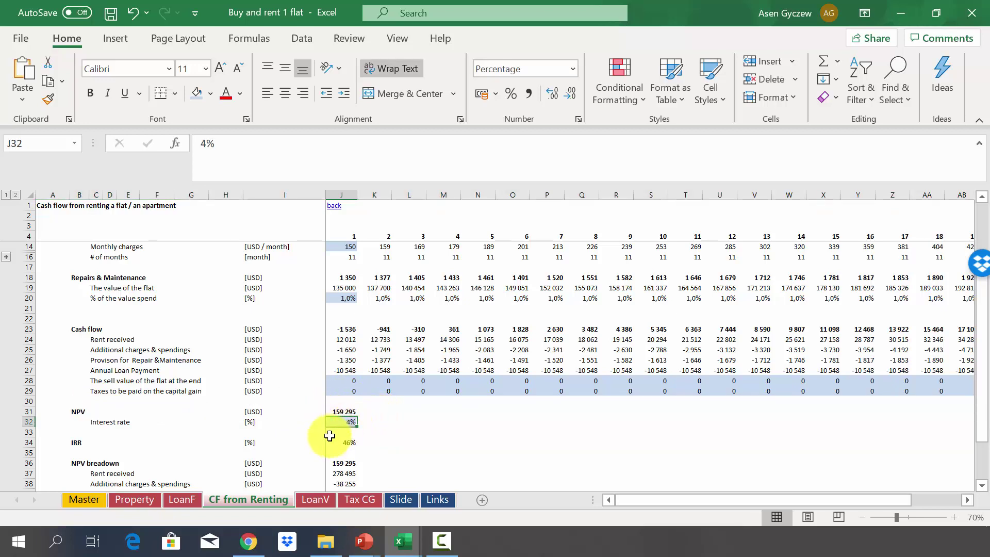
click(329, 442)
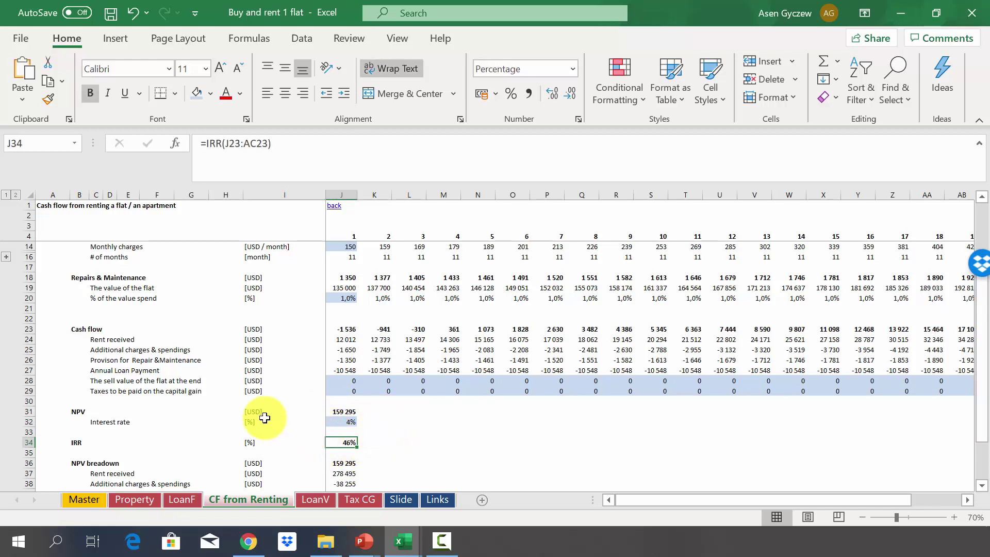
Examine the NPV breakdown row by row from Rent received to Taxes to be paid on the capital gain, checking J38's formula.
scroll(264, 418, down, 2)
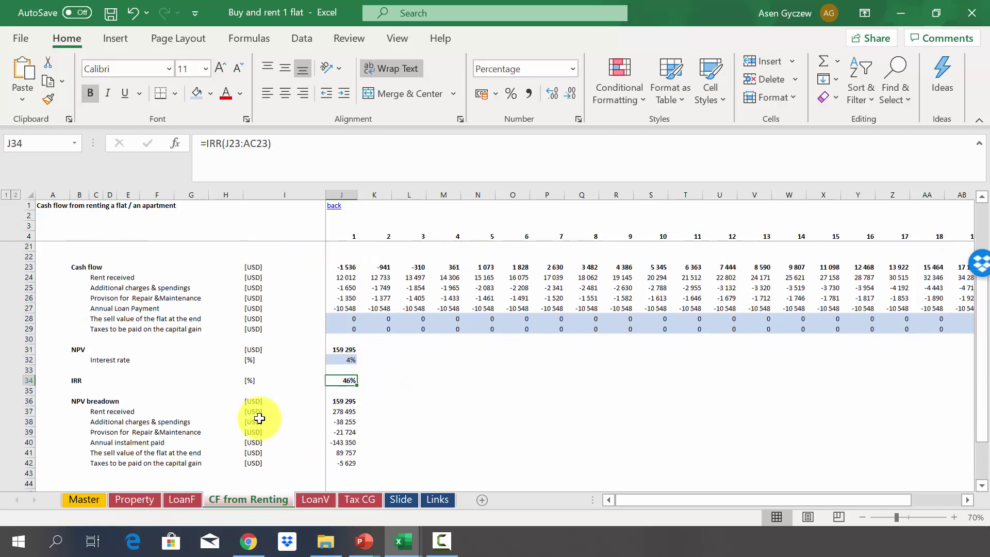
click(26, 401)
click(24, 411)
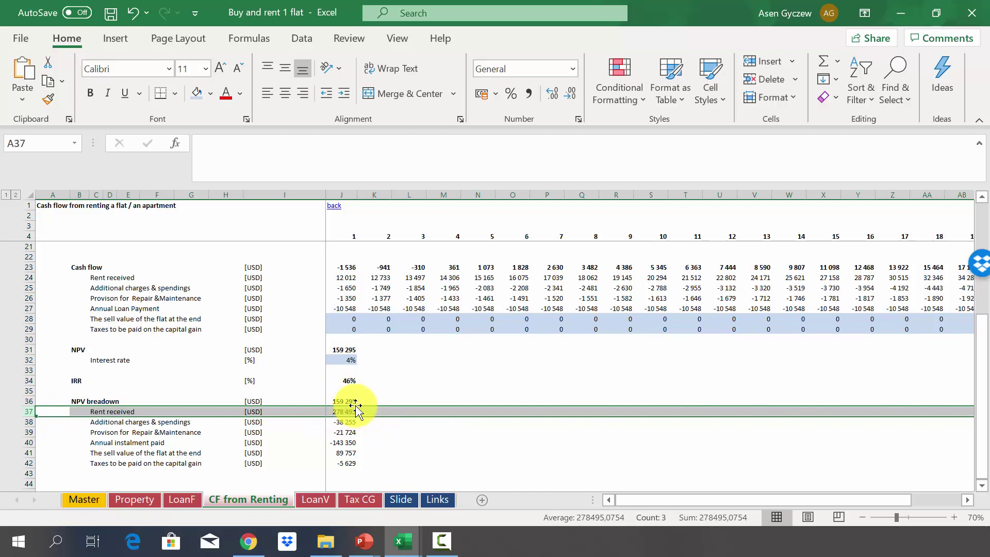
click(23, 422)
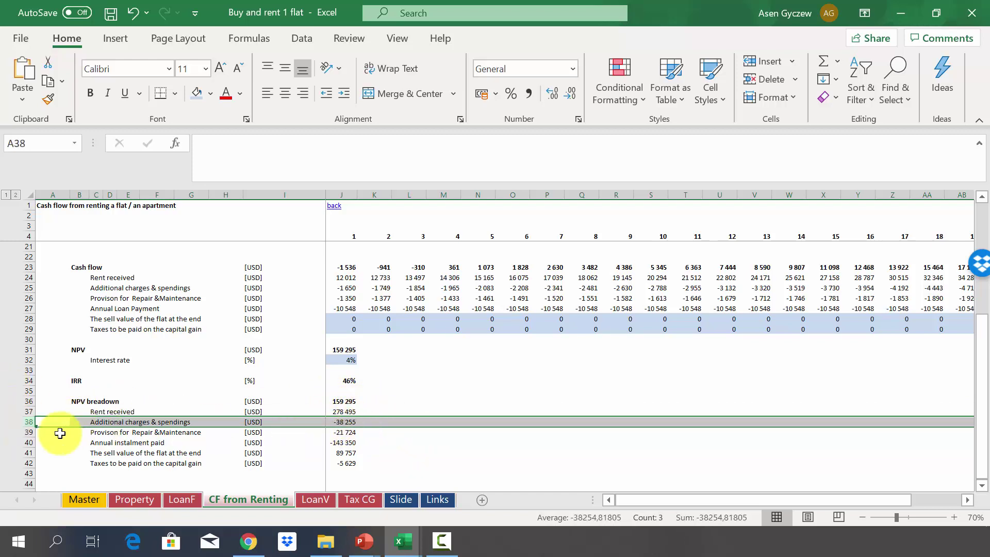
click(28, 432)
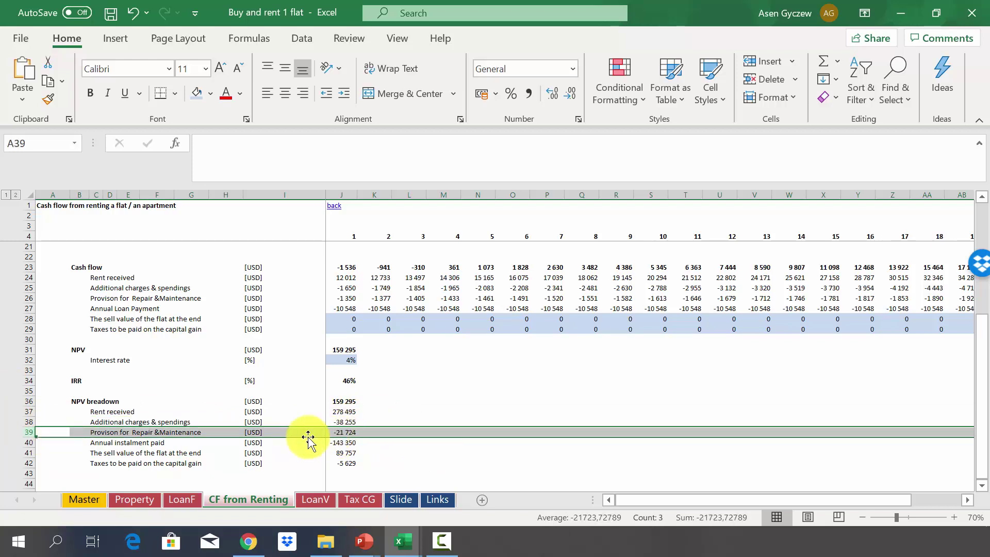
click(25, 443)
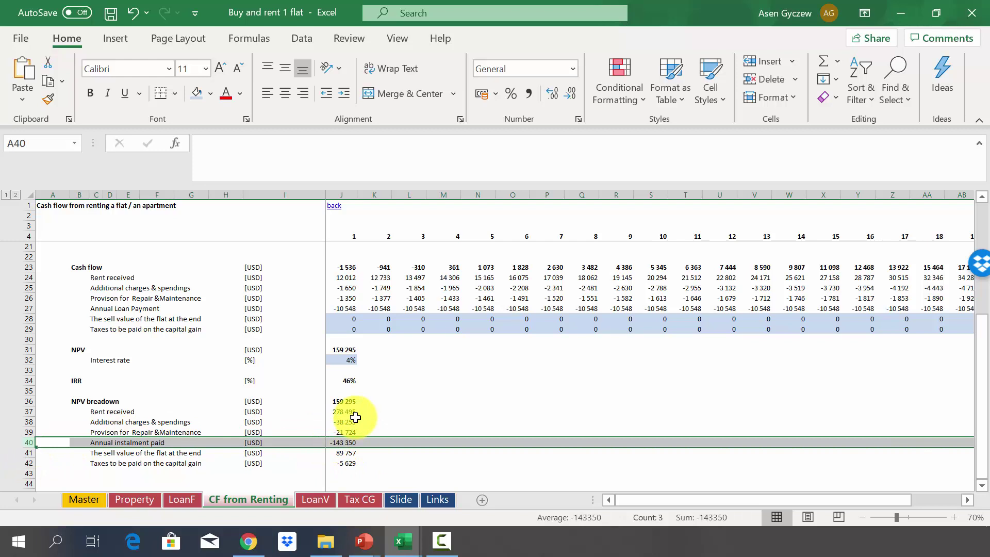
click(25, 452)
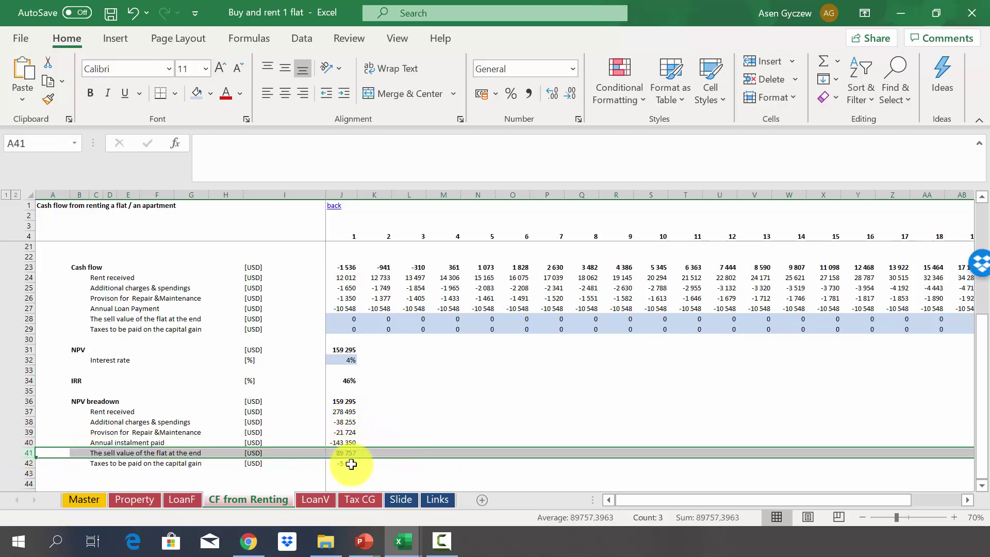
click(31, 465)
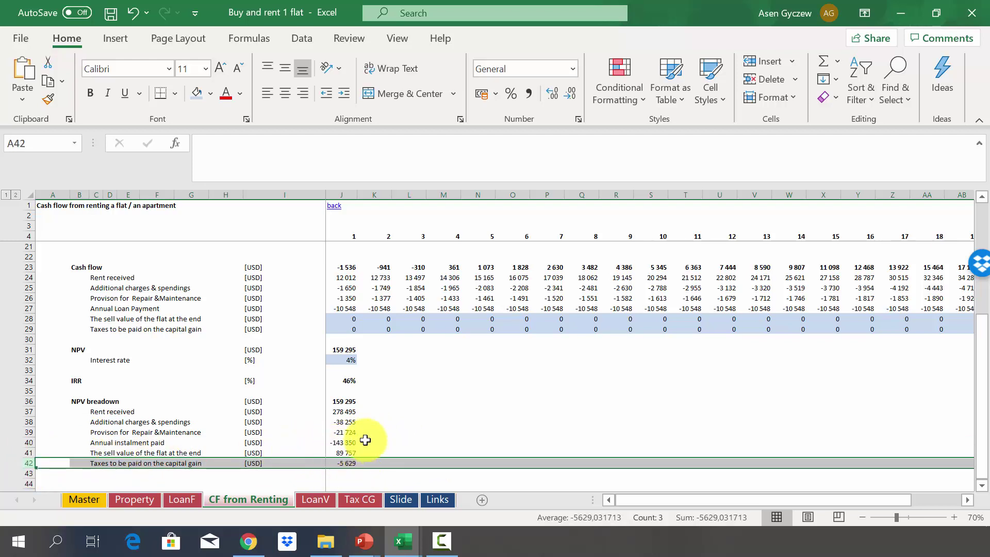
click(353, 420)
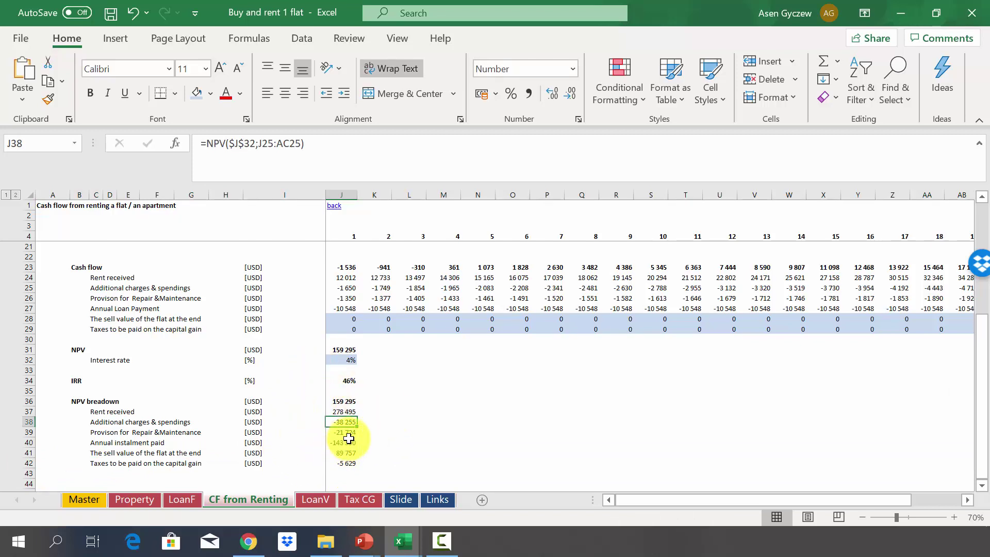
Return to the Master sheet, then revisit the Property sheet and the initial loan size formula in J5 of the LoanF sheet.
click(334, 205)
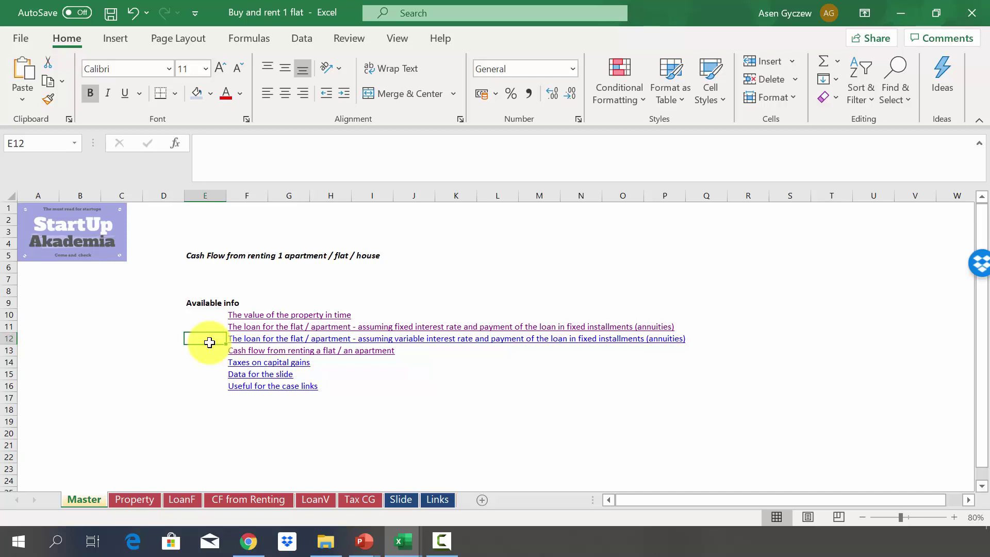
click(141, 499)
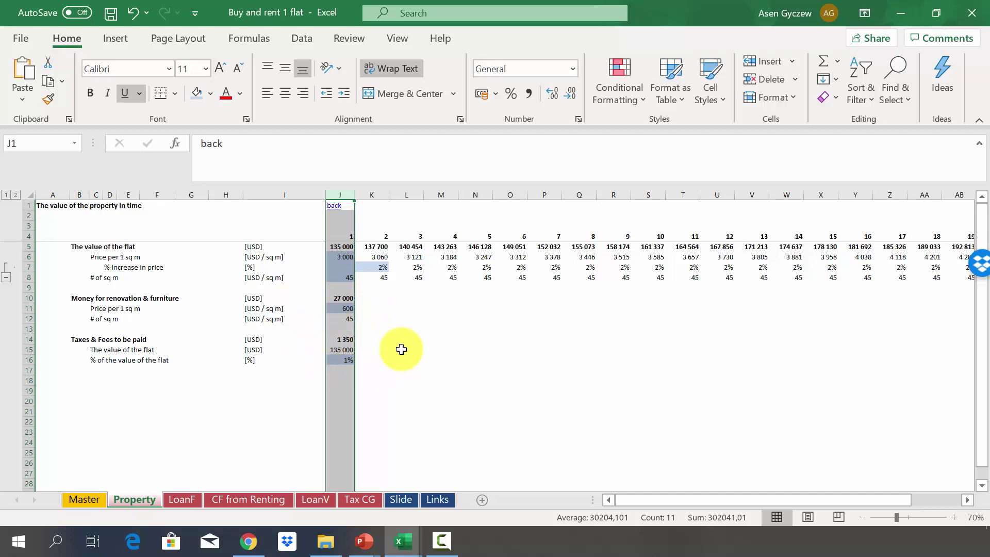
click(190, 496)
click(313, 332)
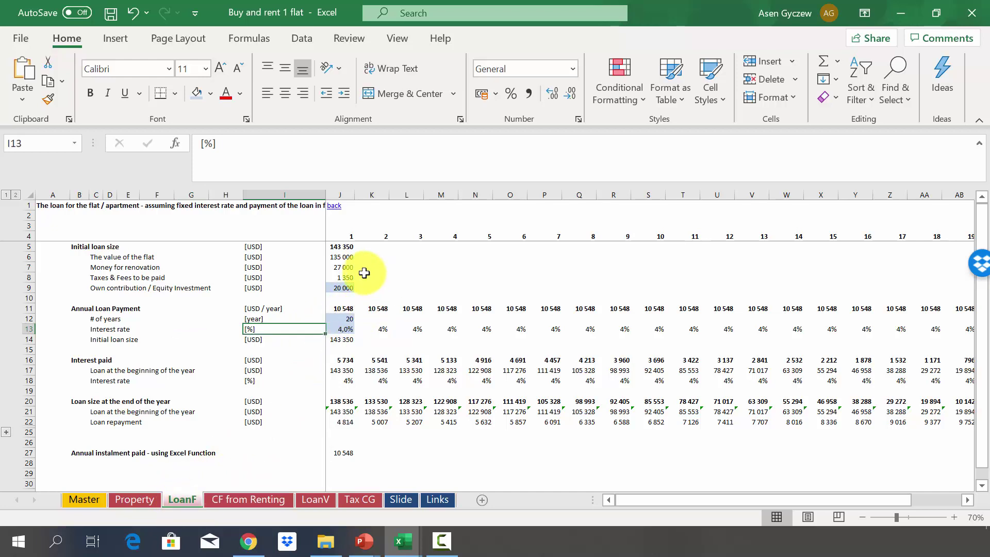
click(341, 247)
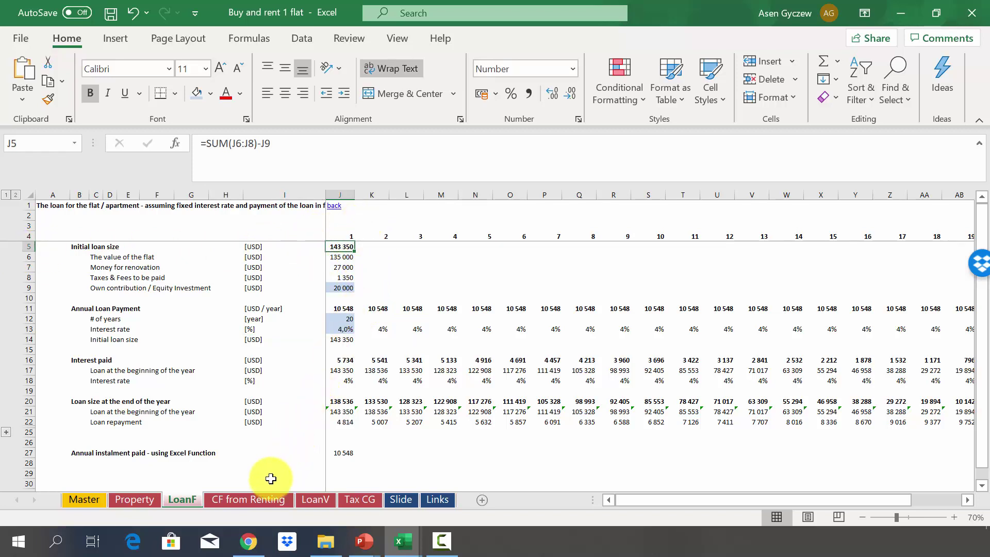
Go back to the CF from Renting sheet and review the cash flow component rows 24 to 28 and the NPV breakdown.
click(266, 498)
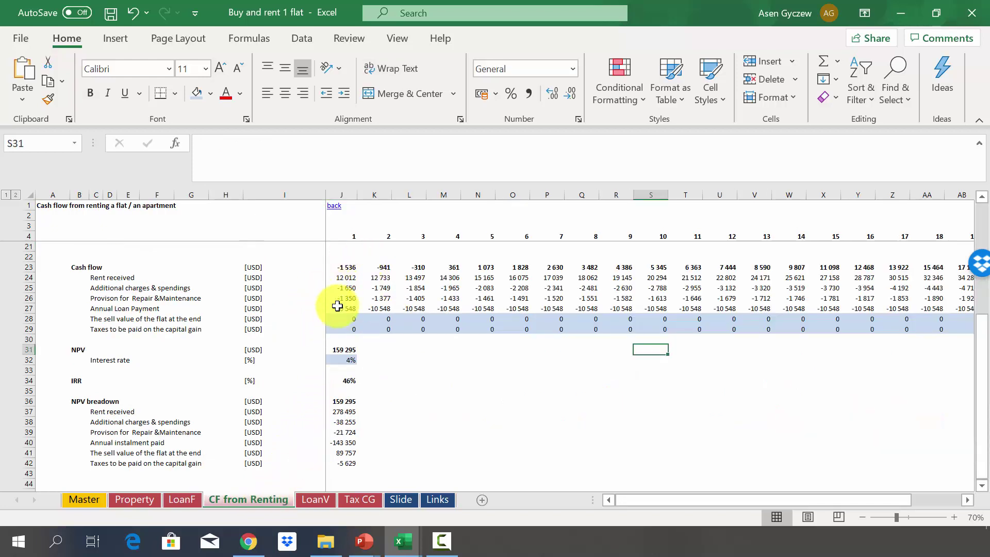
click(21, 278)
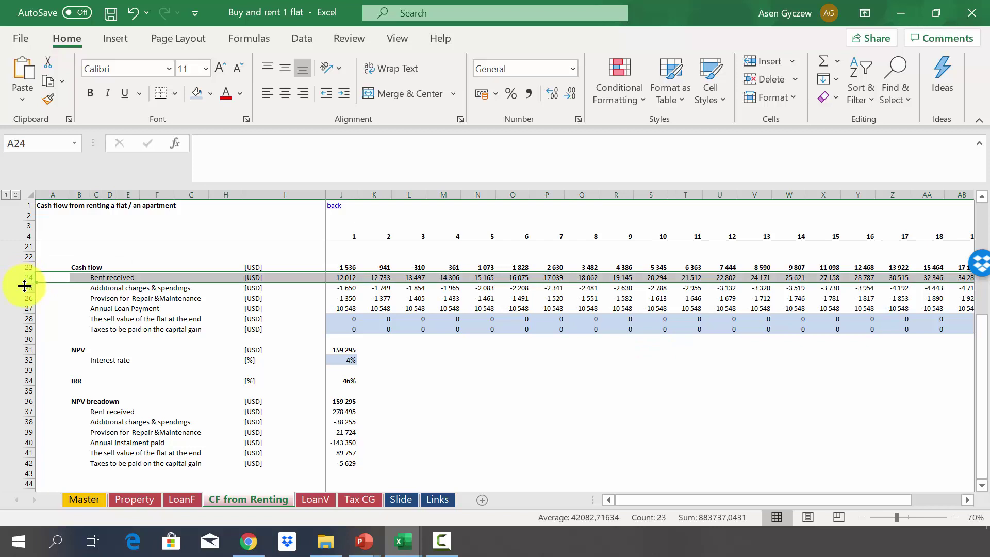
click(25, 287)
click(26, 298)
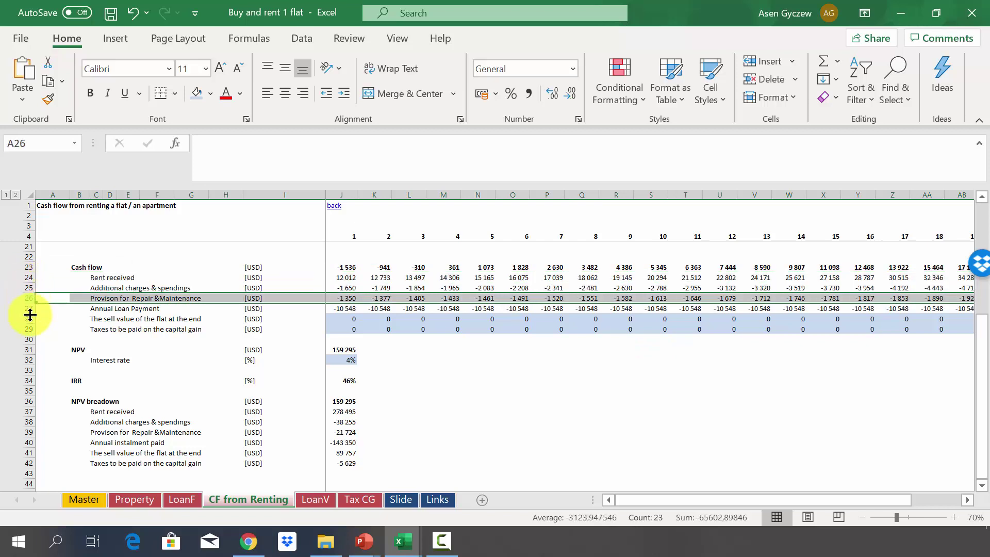
click(31, 309)
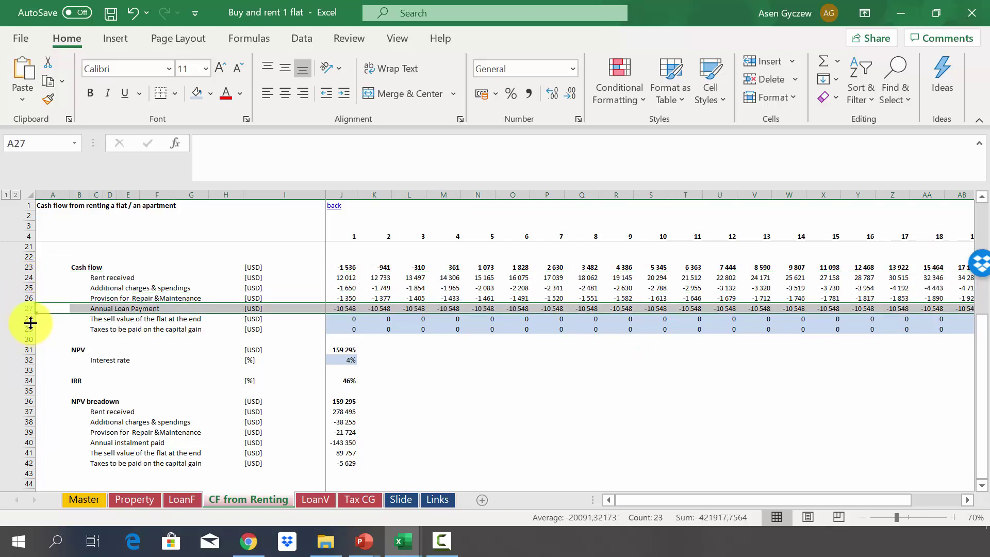
click(27, 319)
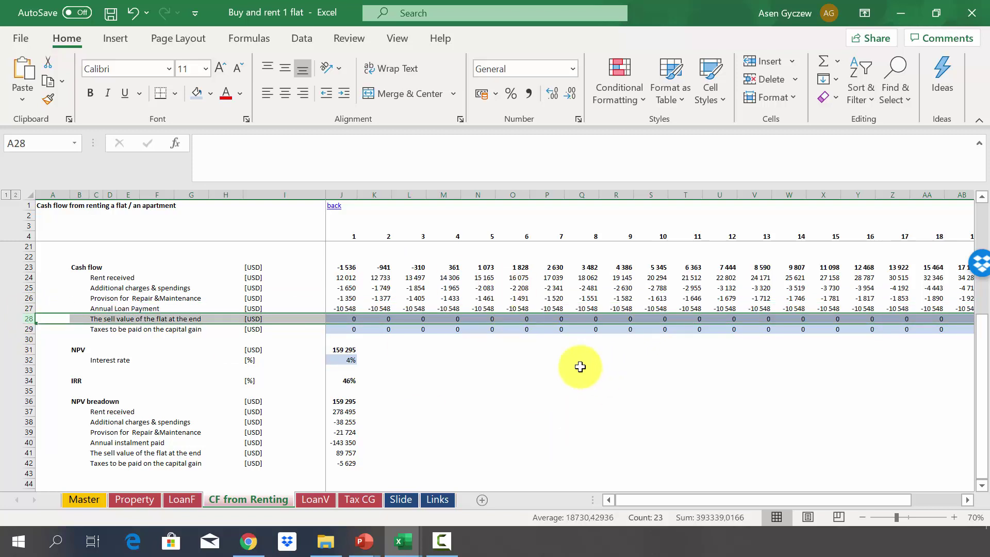
click(360, 407)
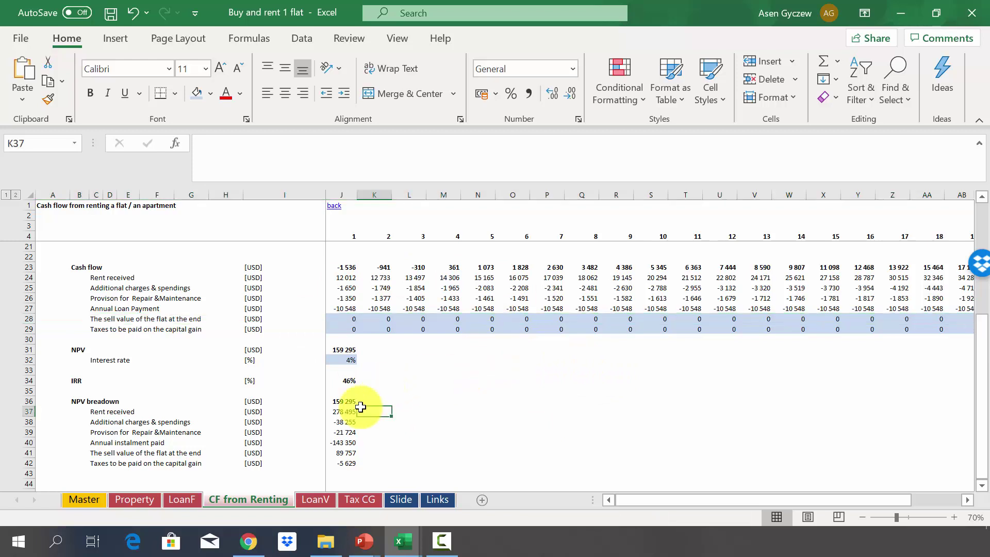
Review the NPV row 31, the IRR row 34 and the NPV breakdown with its Rent received row on the cash flow sheet.
click(30, 350)
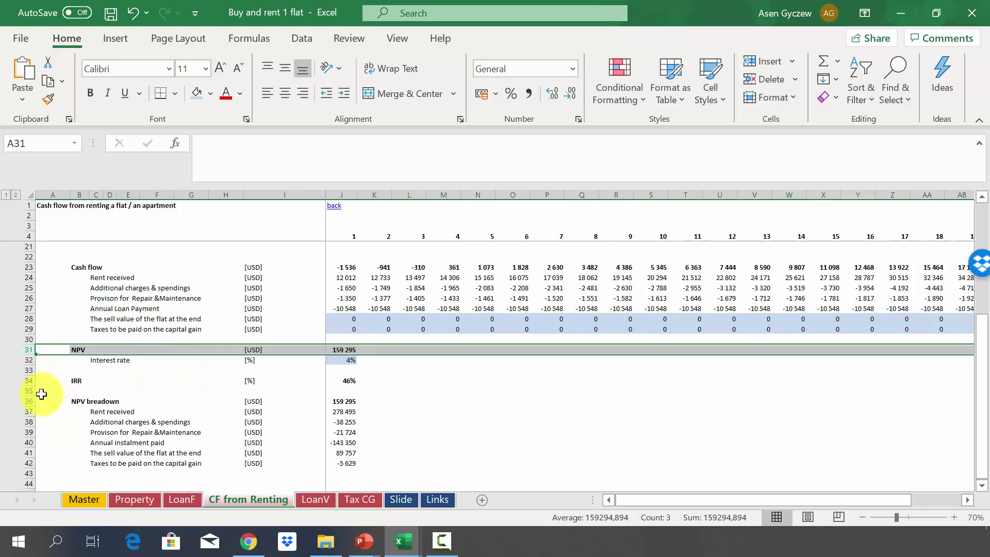
click(25, 380)
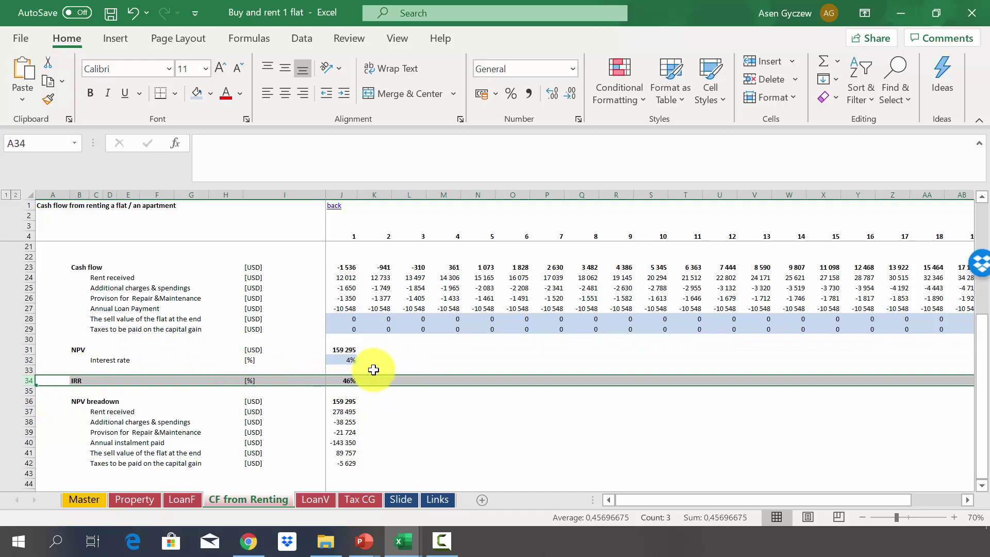
click(249, 402)
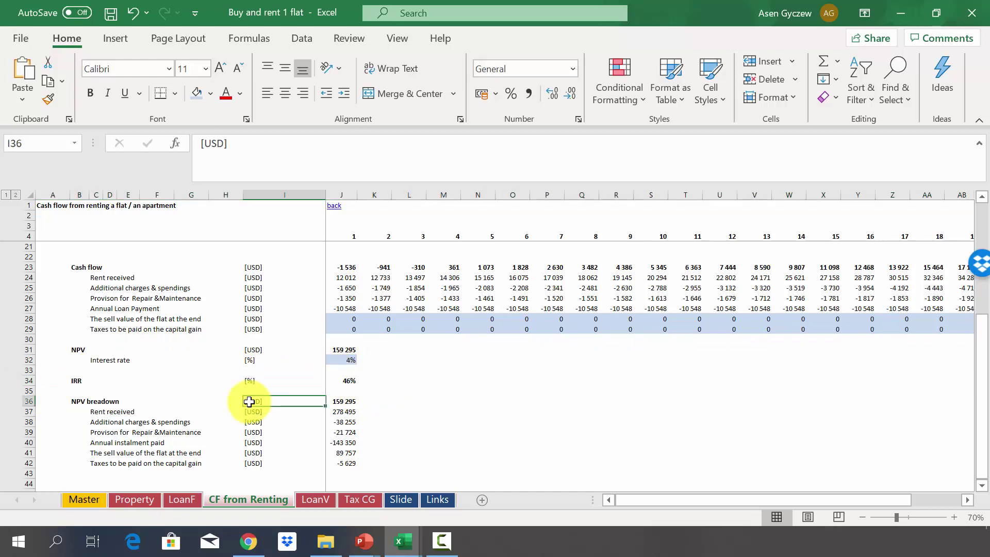
click(23, 400)
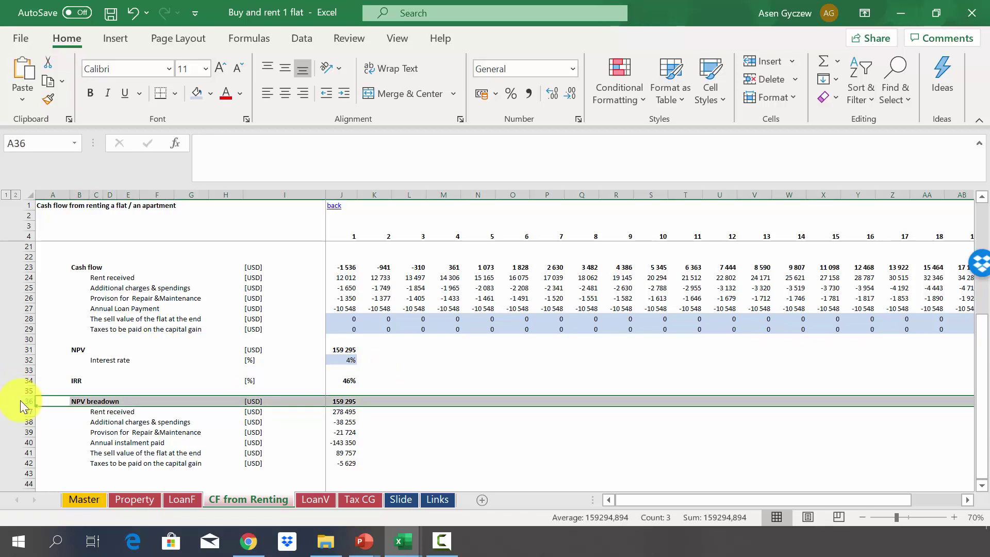
click(22, 413)
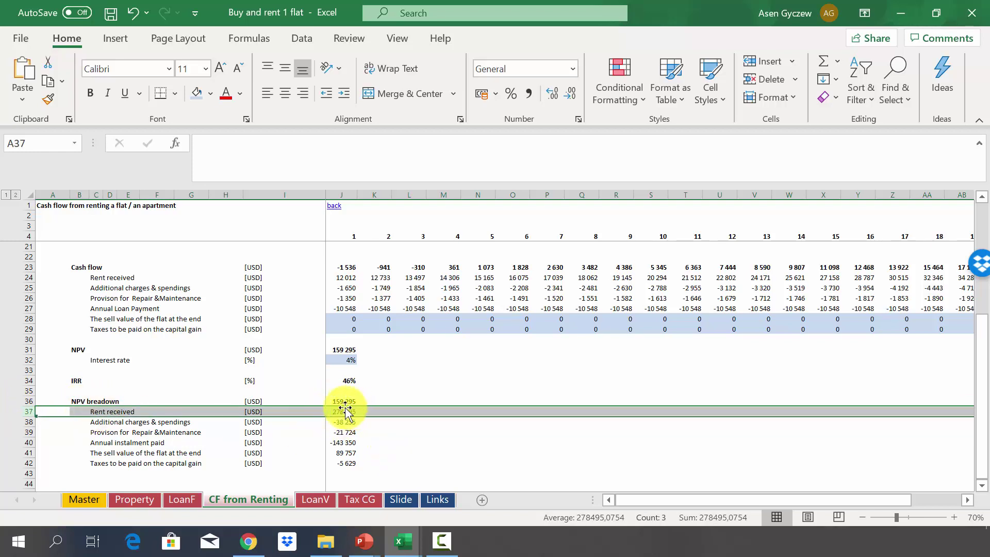
Look over the cash flow columns of the later years, and return to the NPV row 31 and the NPV breakdown row 36.
click(728, 288)
scroll(734, 288, right, 4)
click(908, 276)
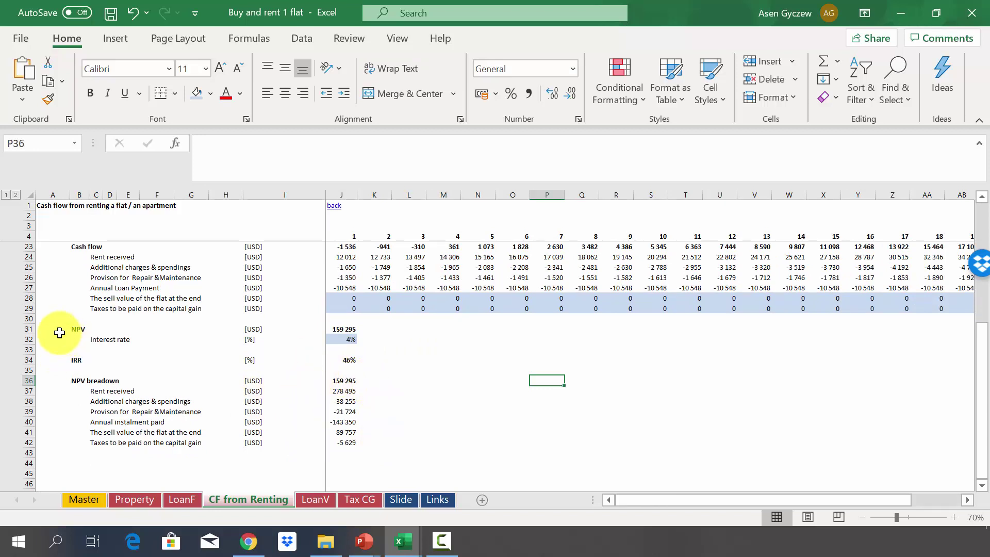
click(25, 329)
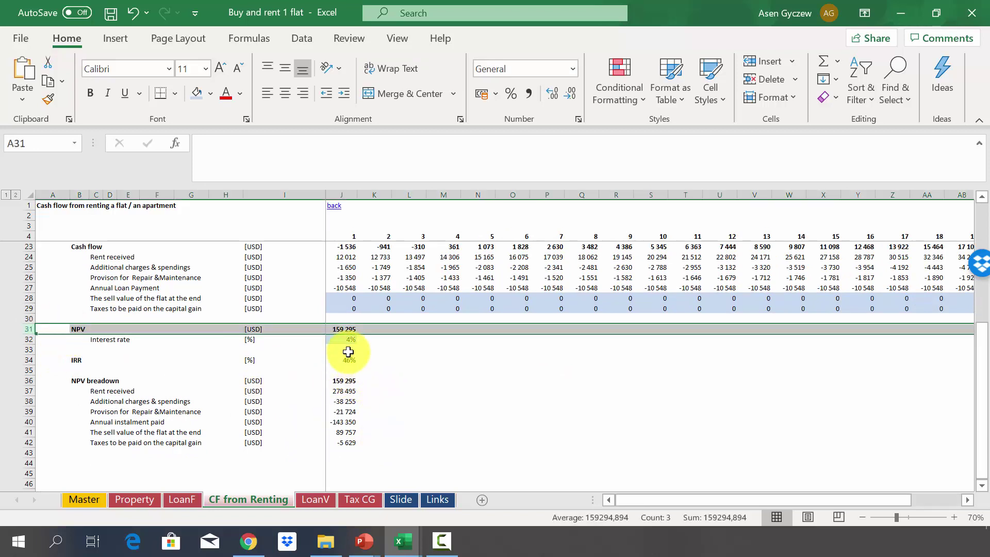
click(20, 381)
click(428, 411)
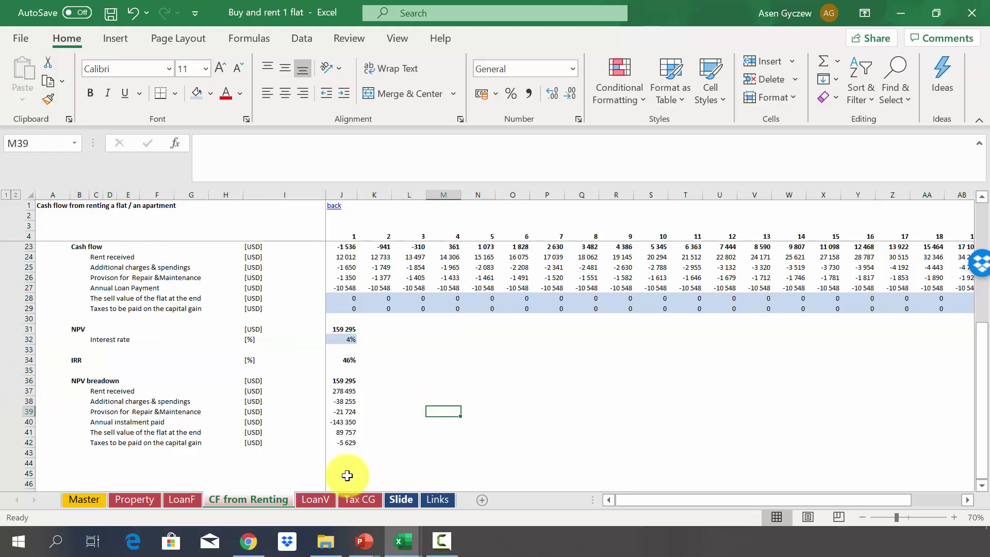
Open the Slide sheet and examine the NPV breakdown waterfall chart from Rent received through to Net Gain in NPV.
click(404, 500)
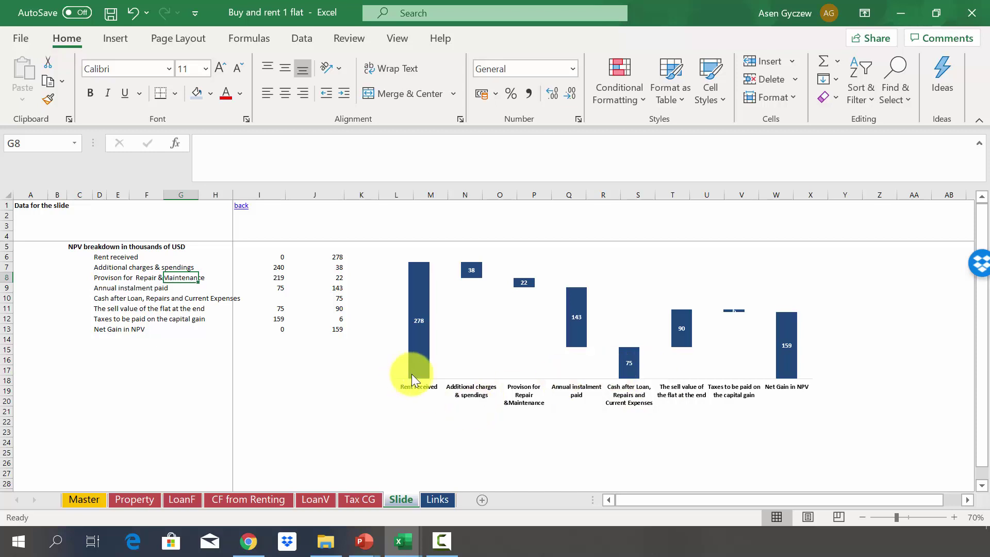
mouse_move(420, 268)
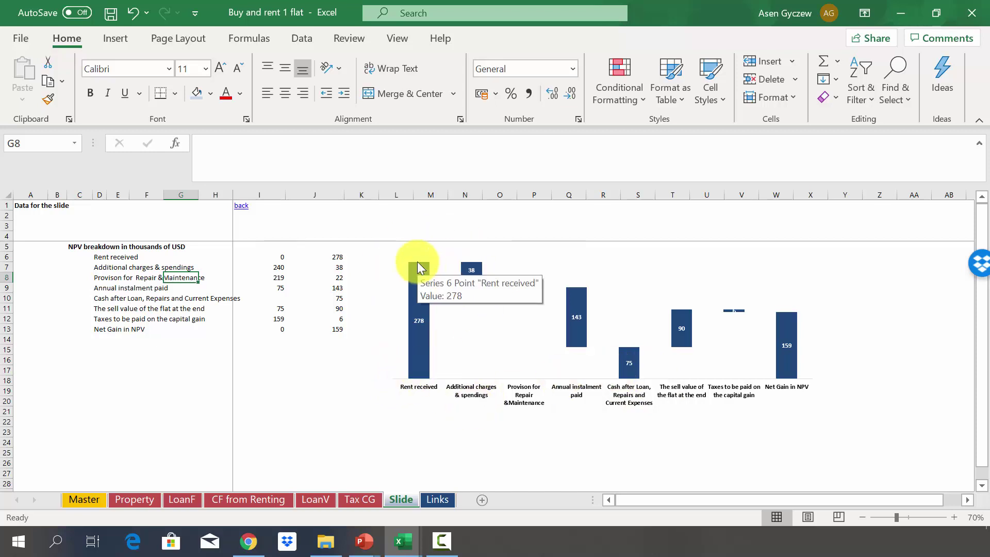
mouse_move(415, 331)
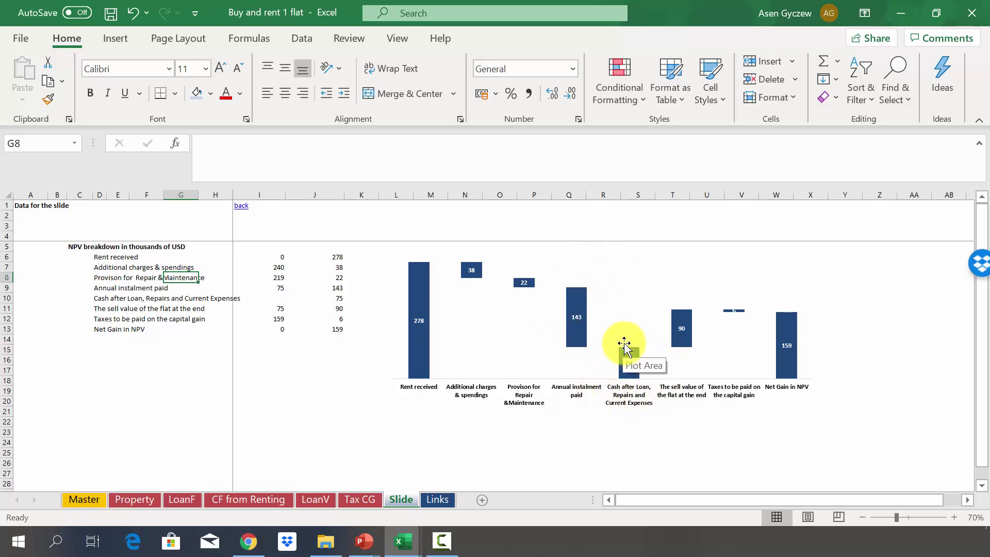
mouse_move(620, 349)
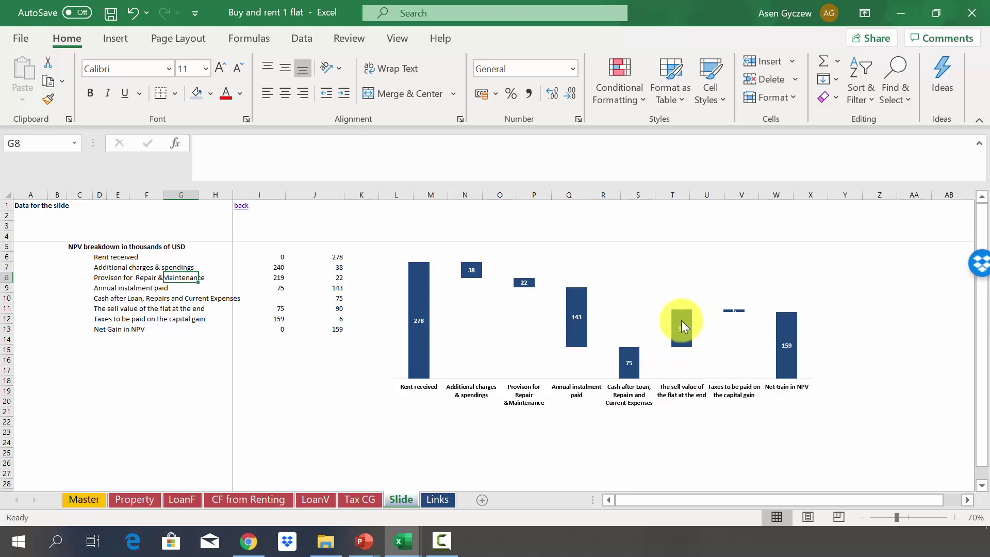
mouse_move(685, 323)
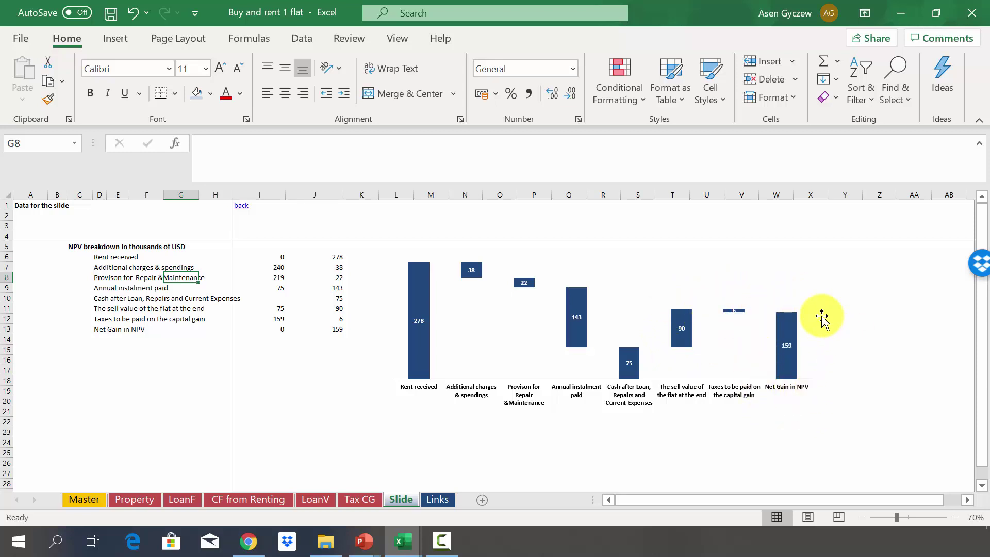
mouse_move(780, 354)
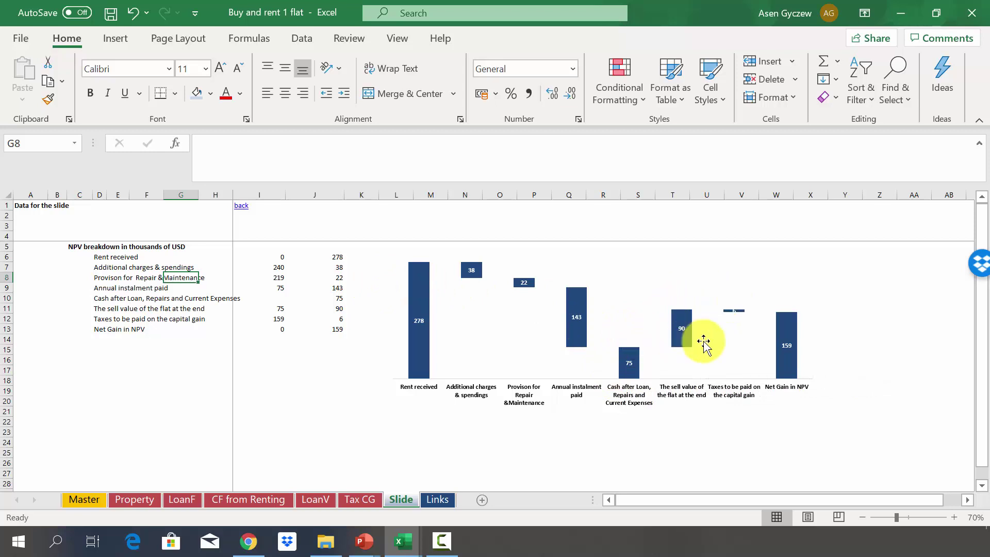
click(331, 338)
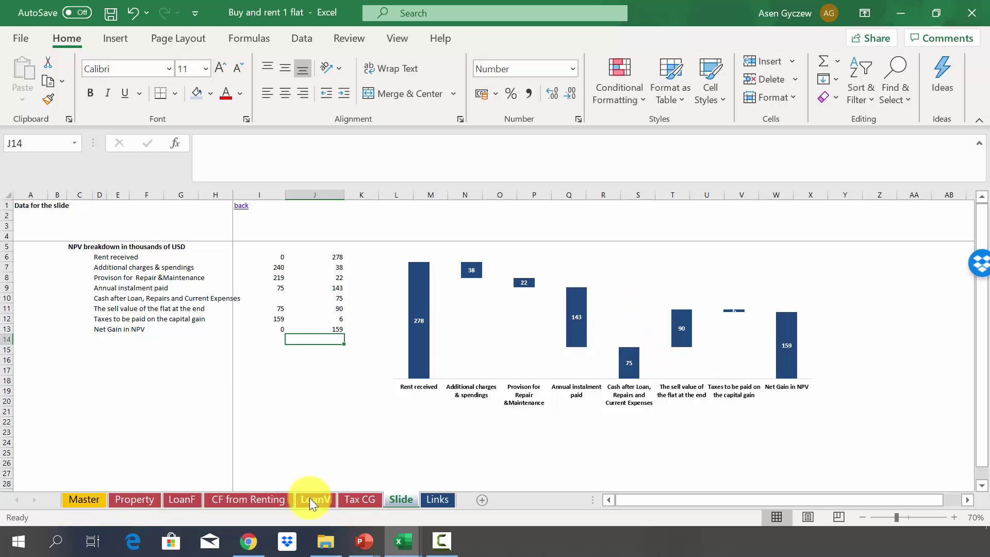
Revisit the CF from Renting sheet and the value of the flat over time on the Property sheet.
click(270, 499)
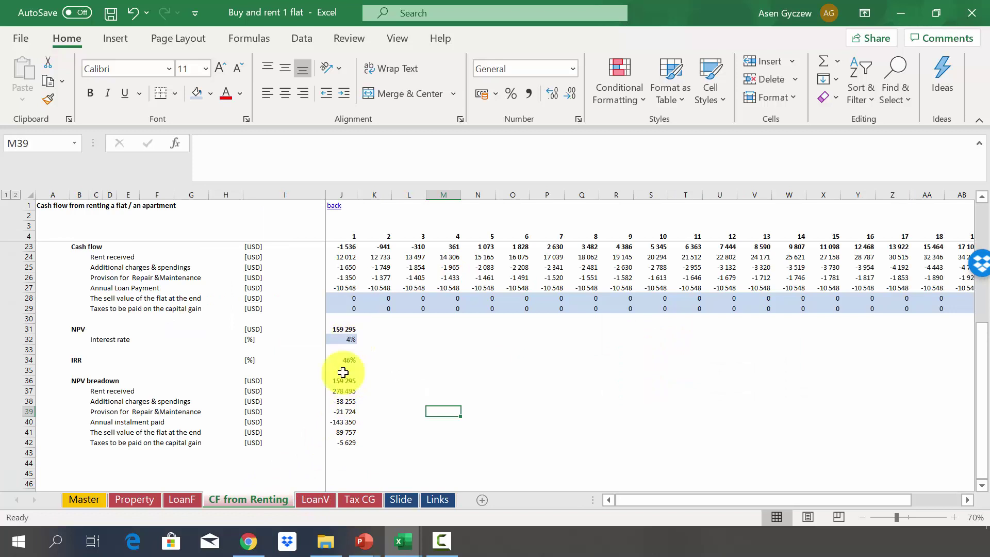
click(153, 501)
click(299, 287)
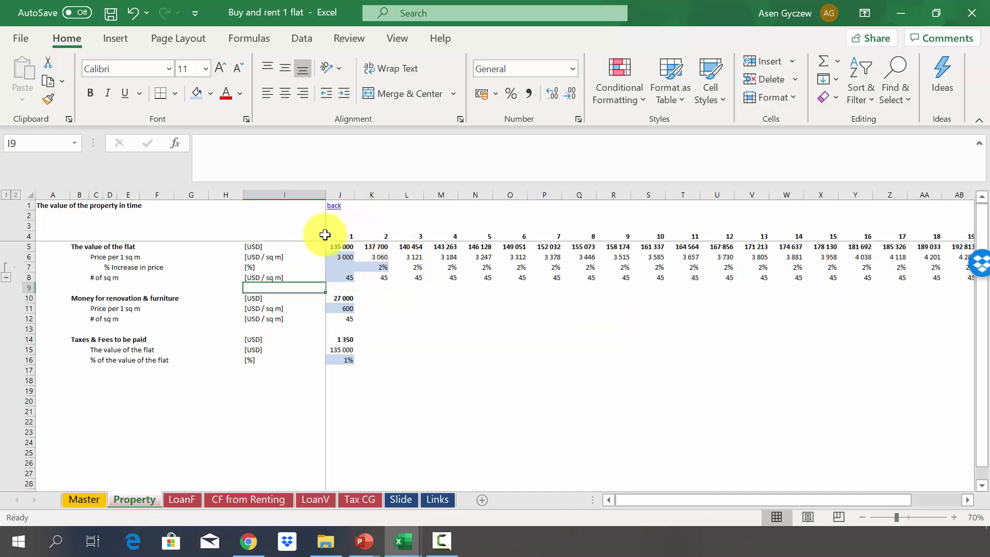
Return to the Slide sheet and examine the chart's bars around the sell value of the flat at the end.
click(401, 499)
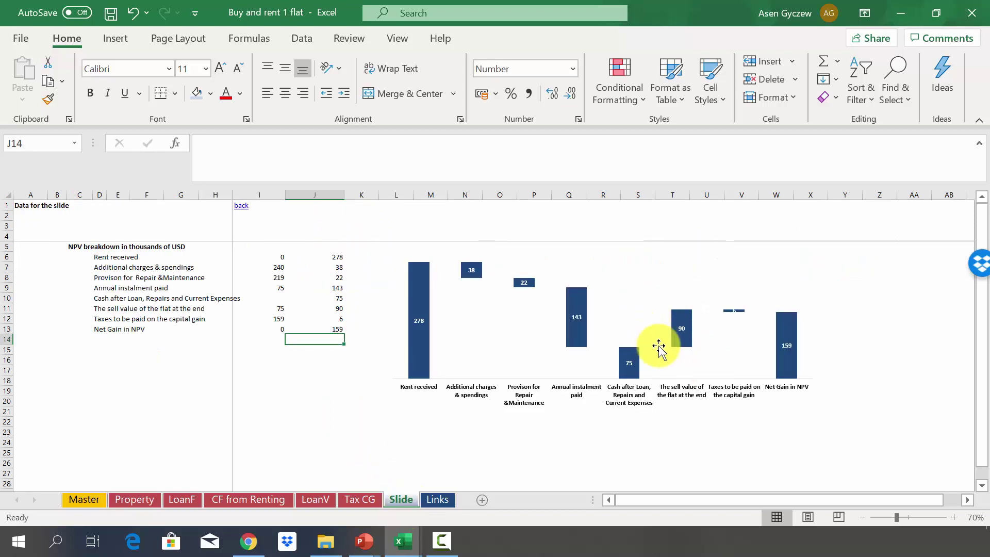
mouse_move(694, 361)
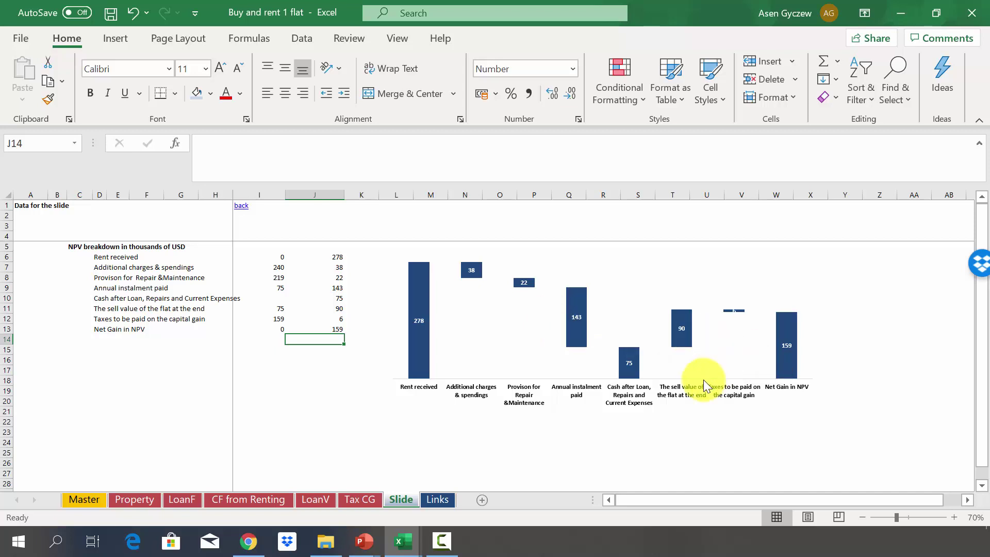
click(664, 424)
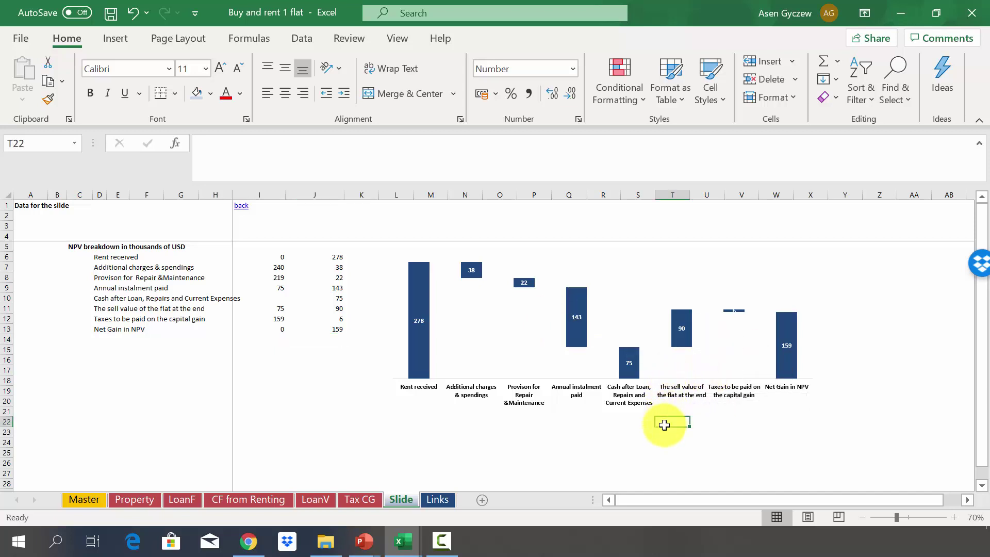